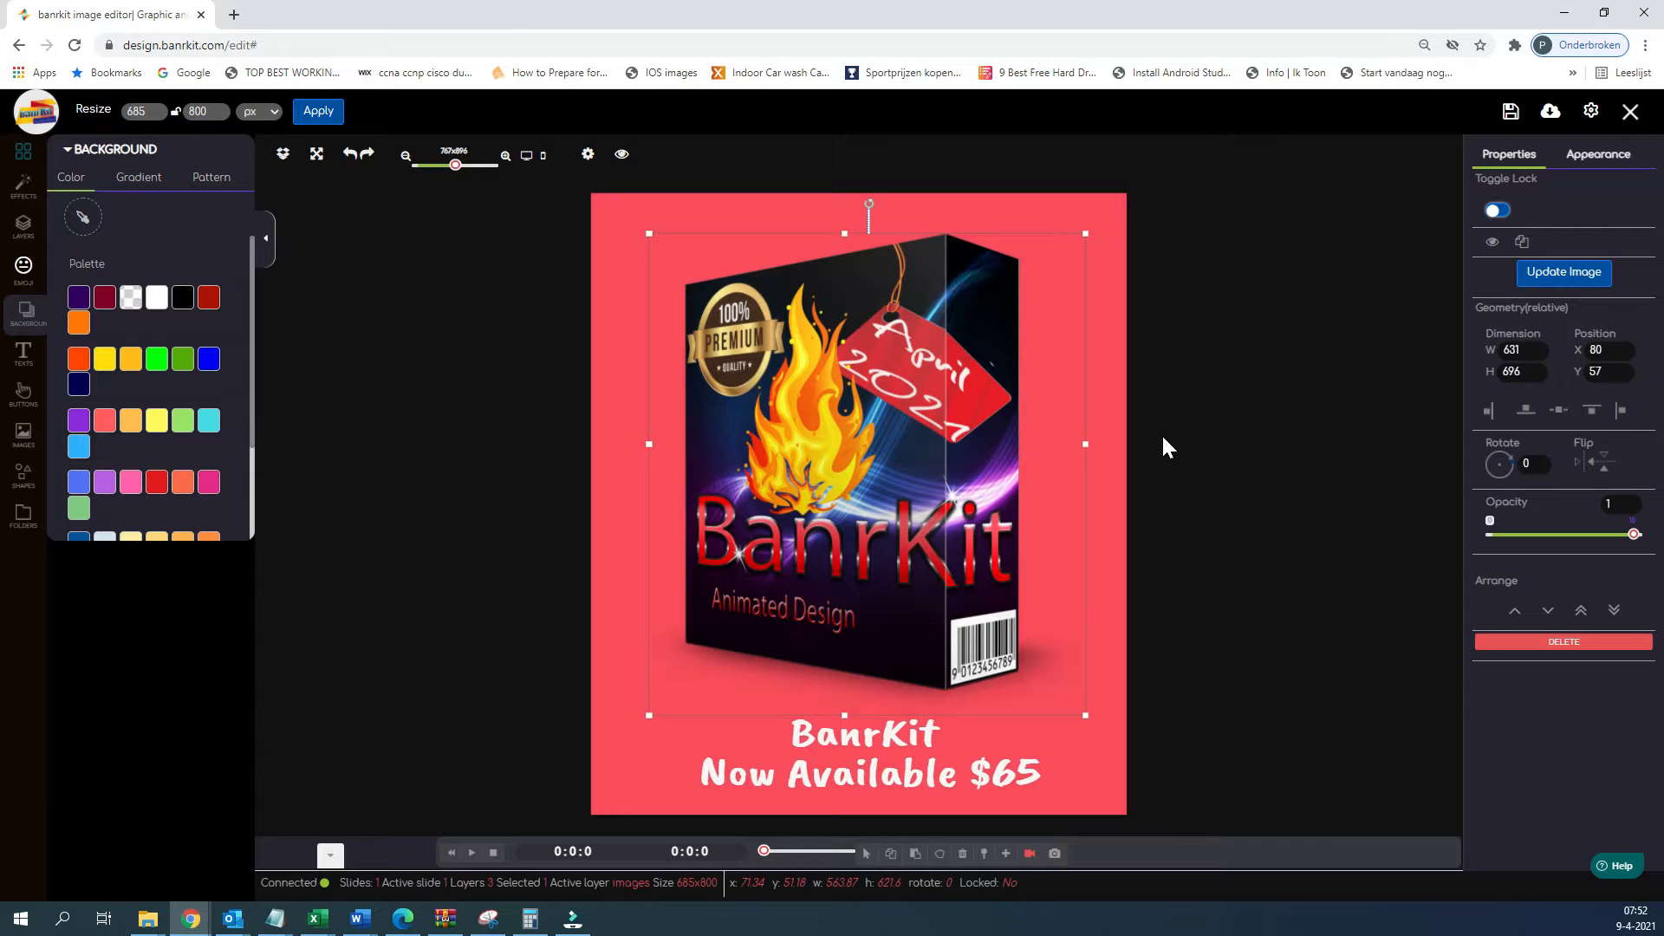
# - Clone the product box image and align the copy over the original at about X 81, Y 56
pyautogui.click(1205, 421)
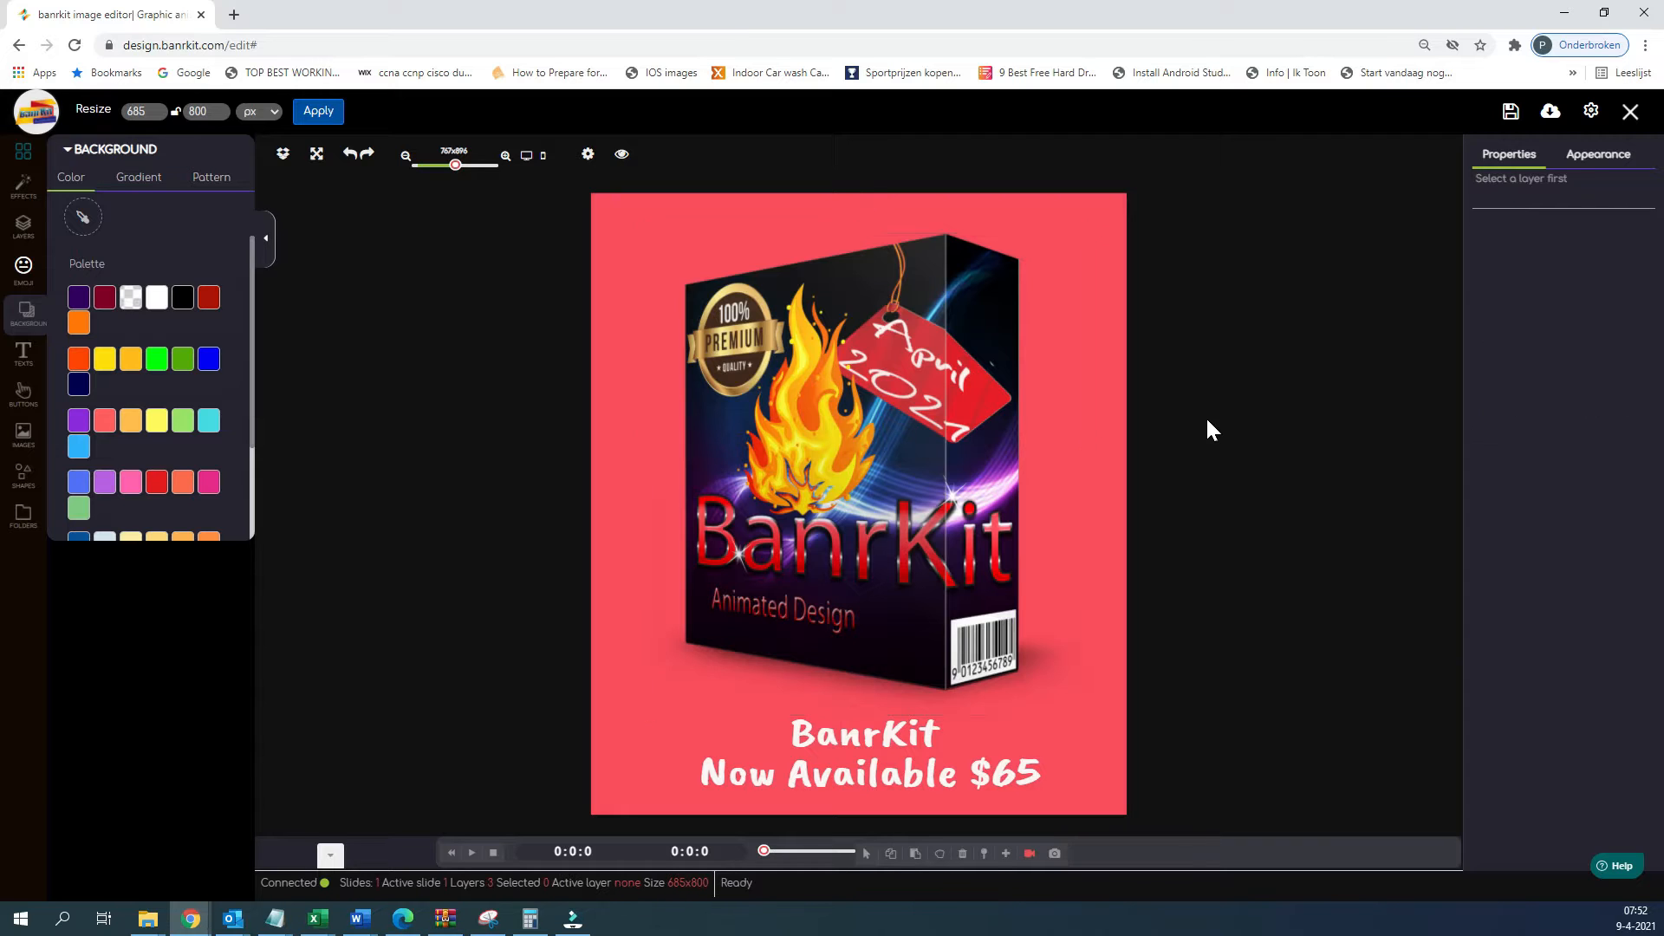
pyautogui.rightClick(816, 436)
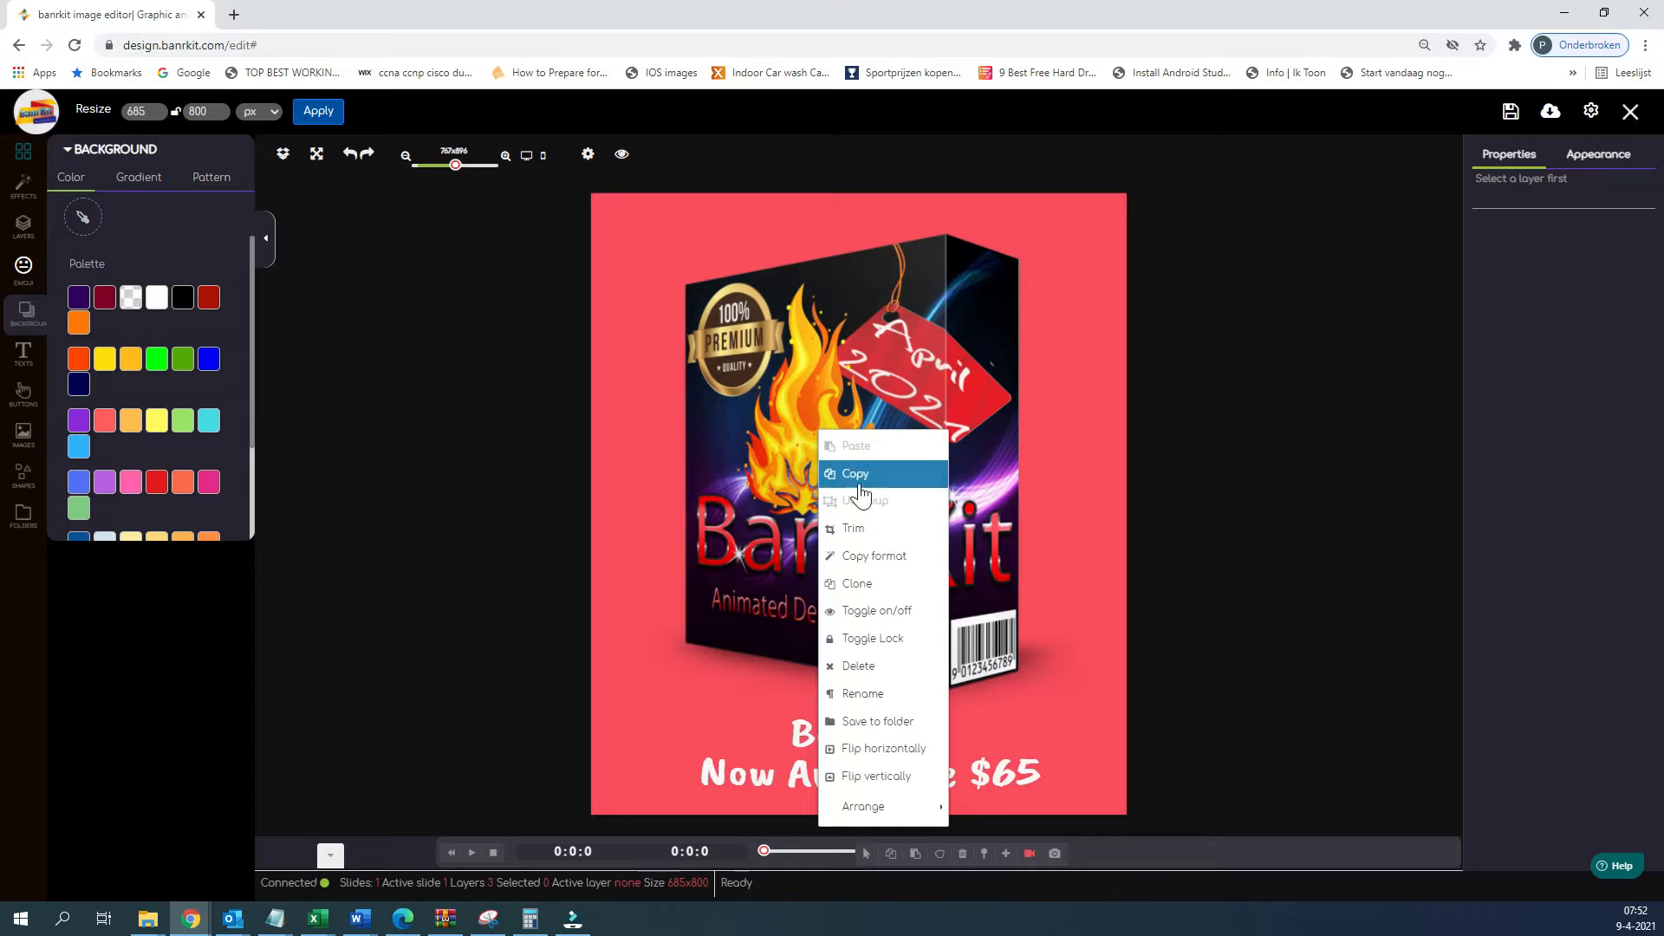
pyautogui.click(870, 589)
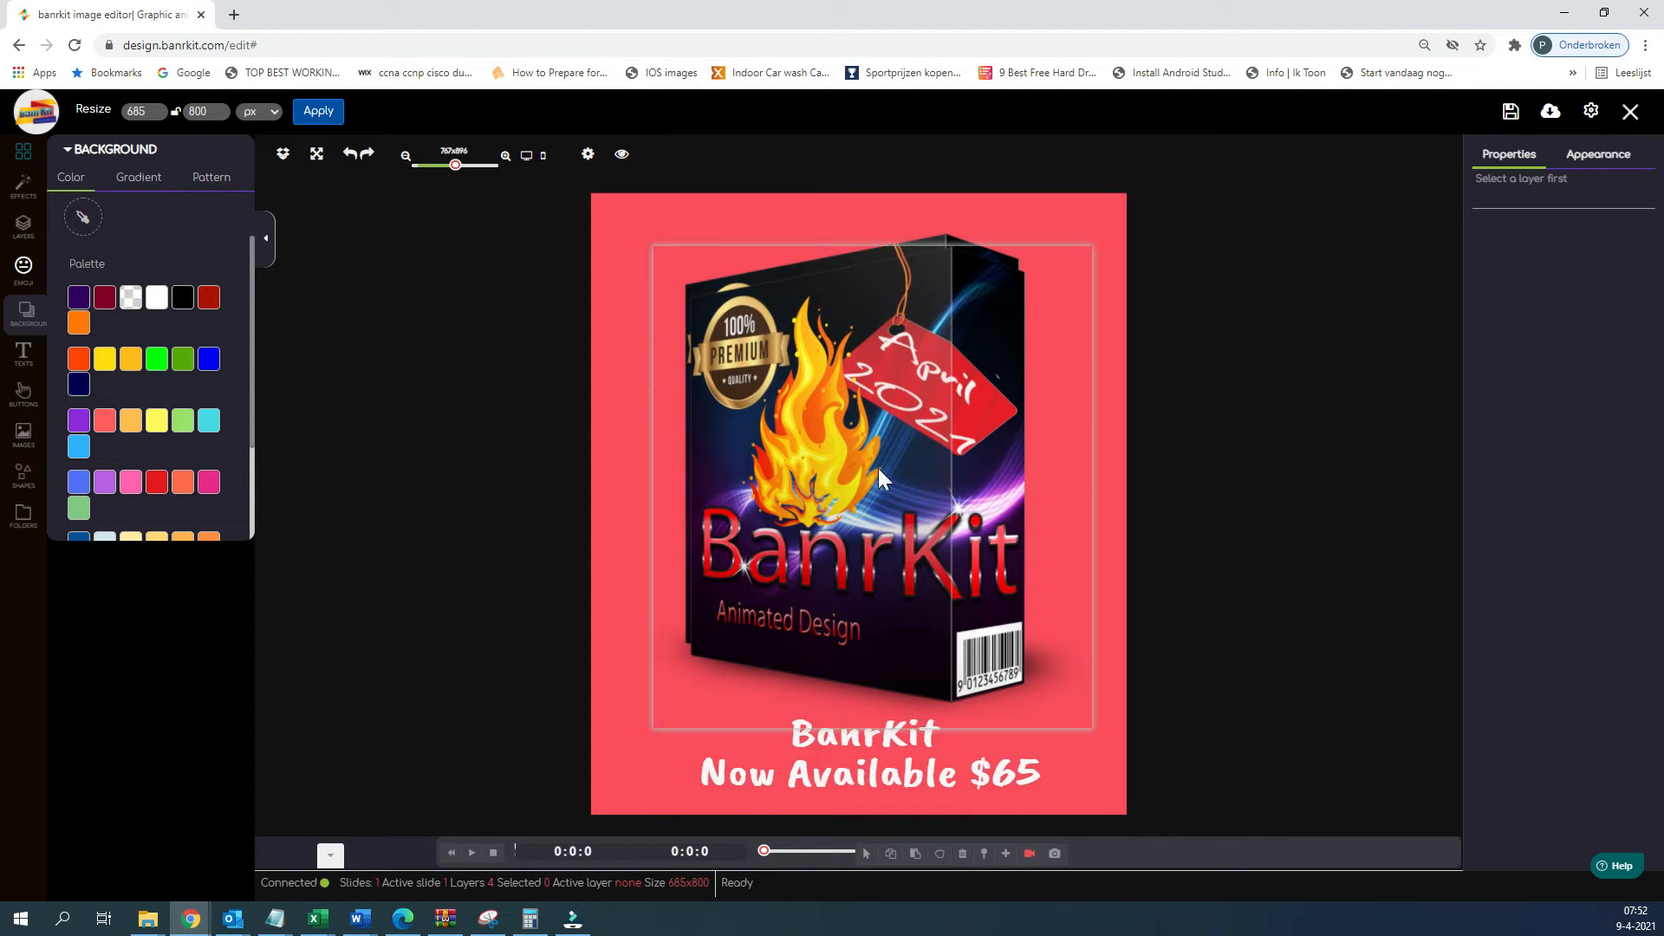
pyautogui.moveTo(927, 472); pyautogui.dragTo(922, 460)
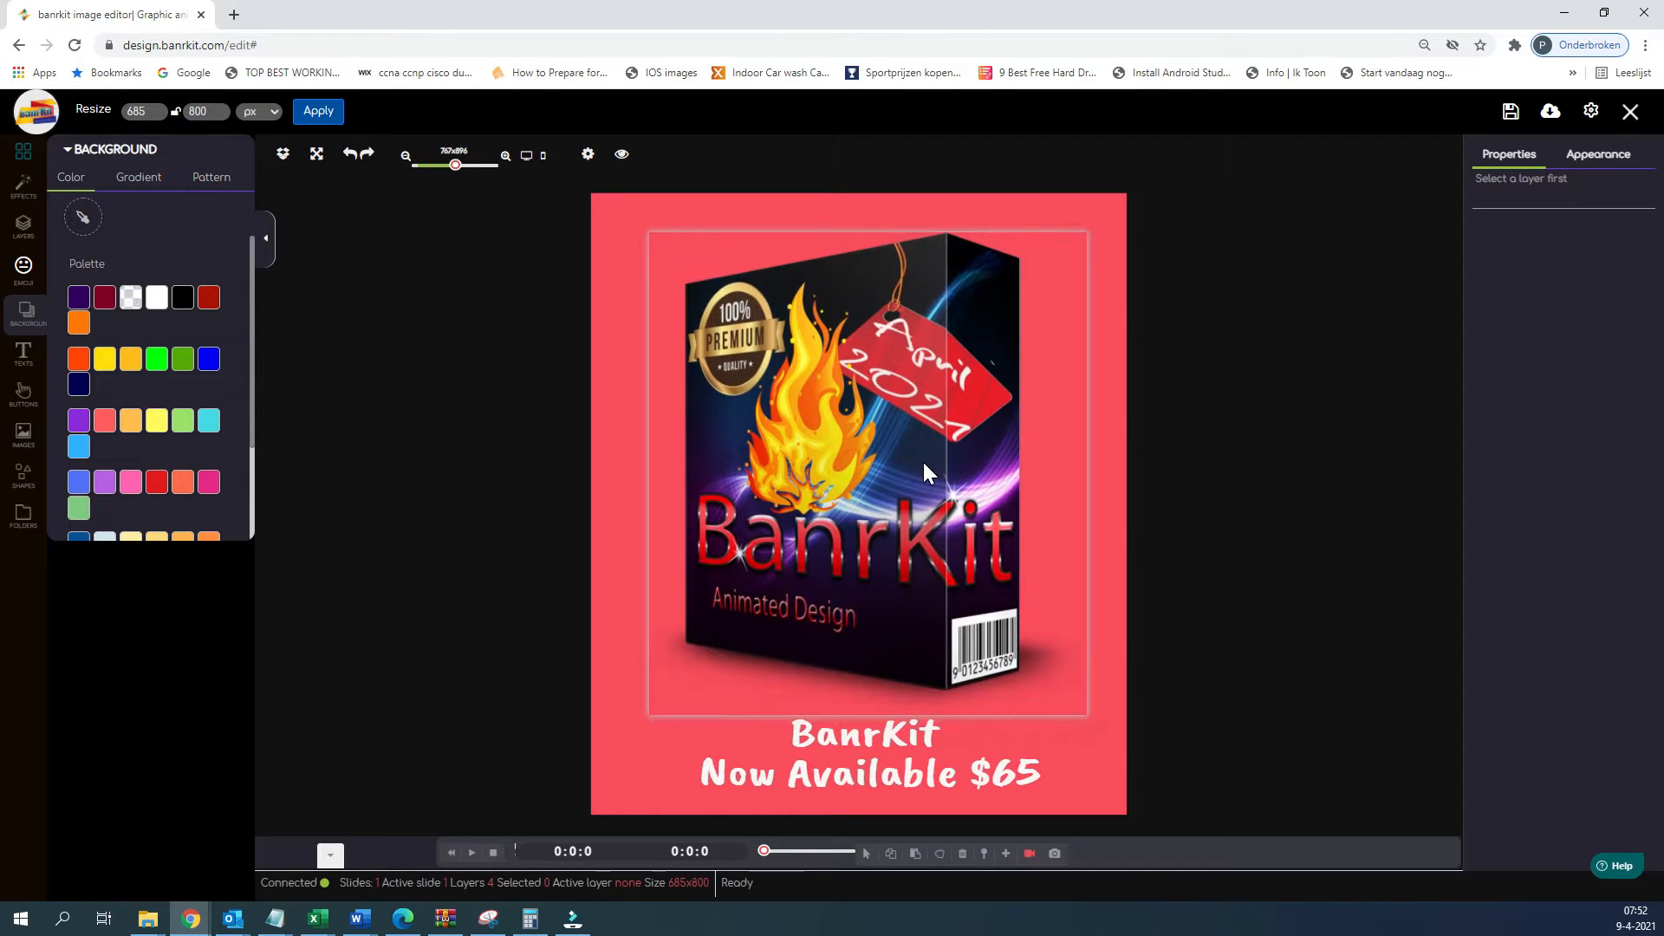
pyautogui.click(924, 466)
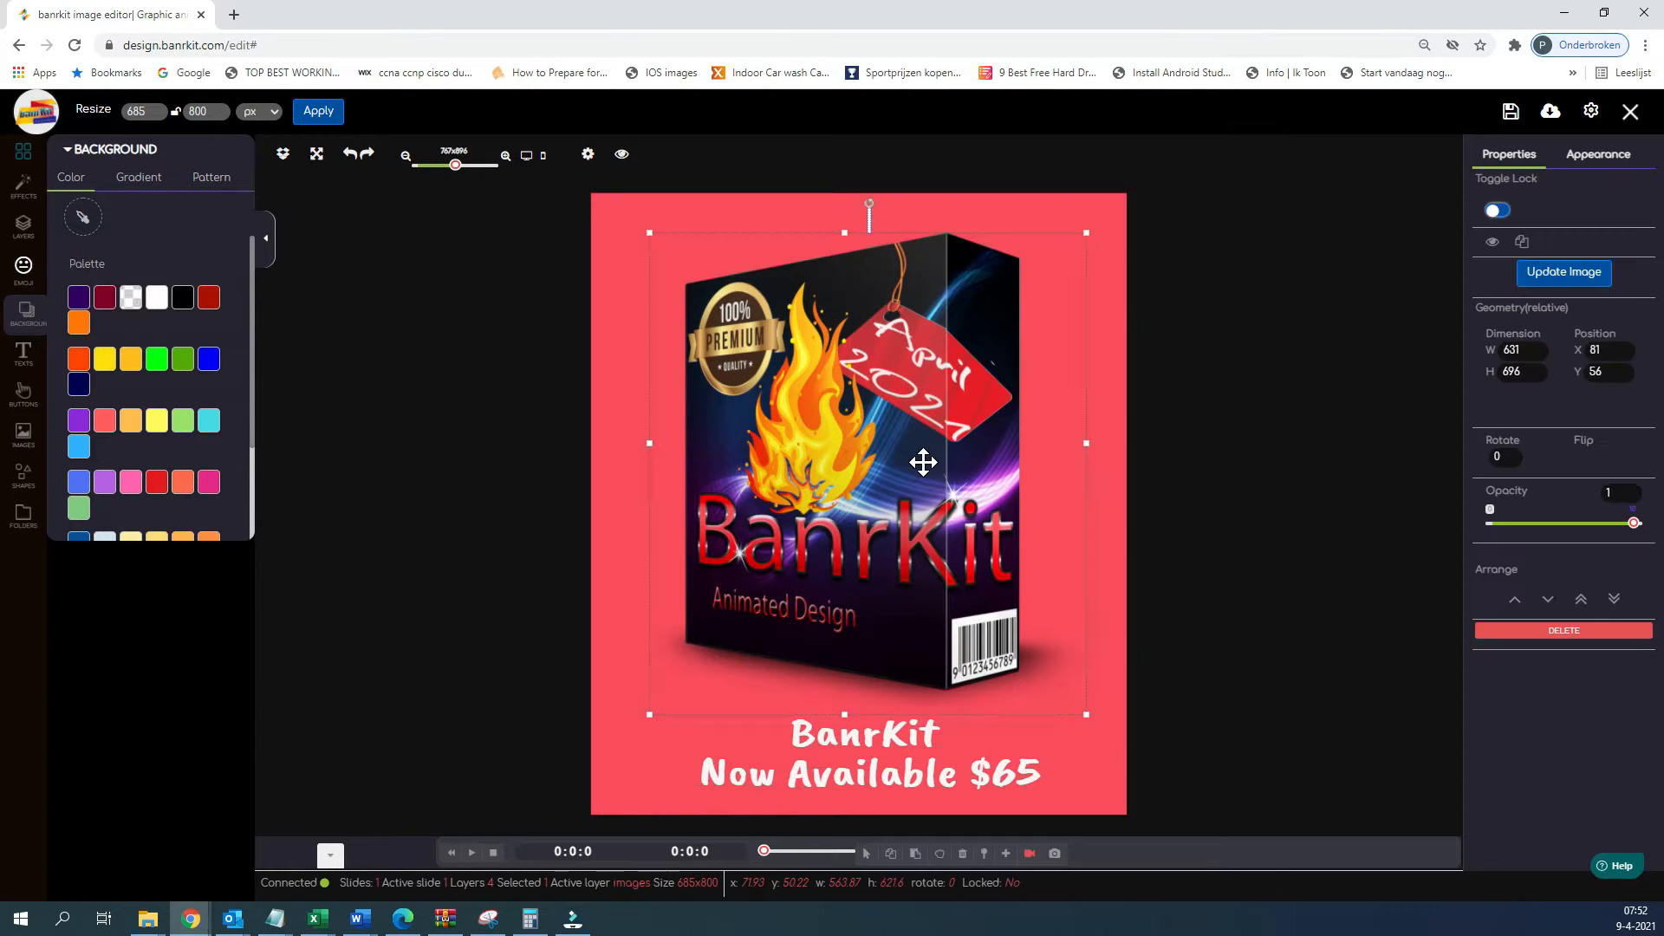
# - Clone the box image a second time and stack the copies back over the original in the centre of the banner
pyautogui.rightClick(860, 501)
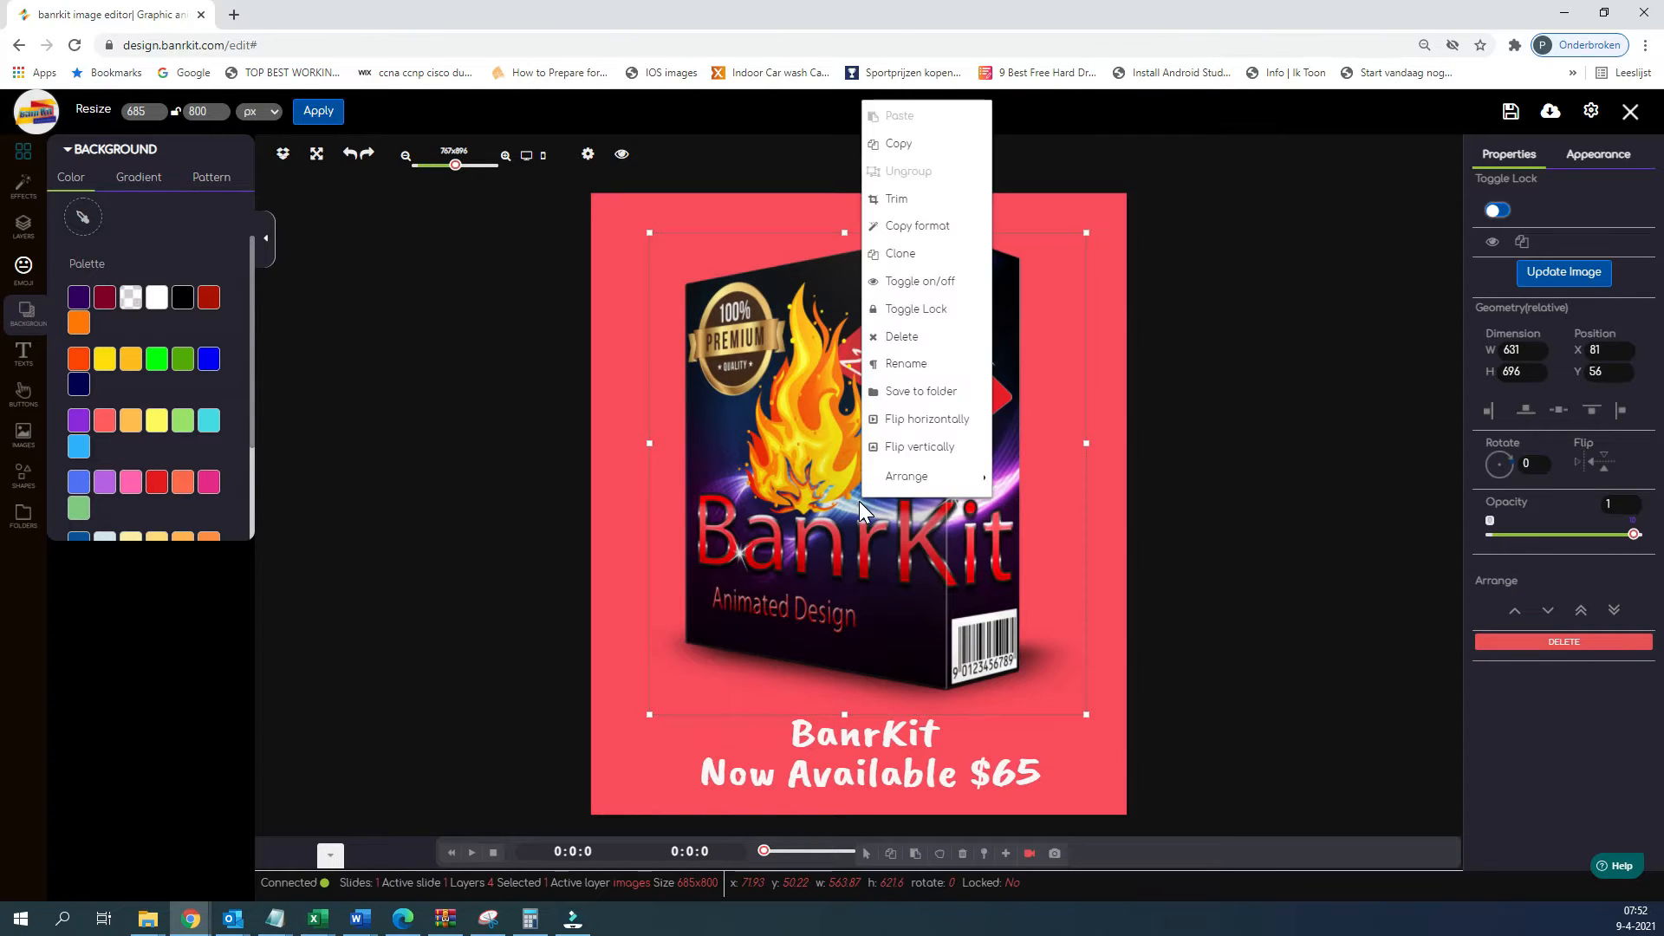
pyautogui.click(906, 256)
pyautogui.moveTo(891, 468); pyautogui.dragTo(1365, 495)
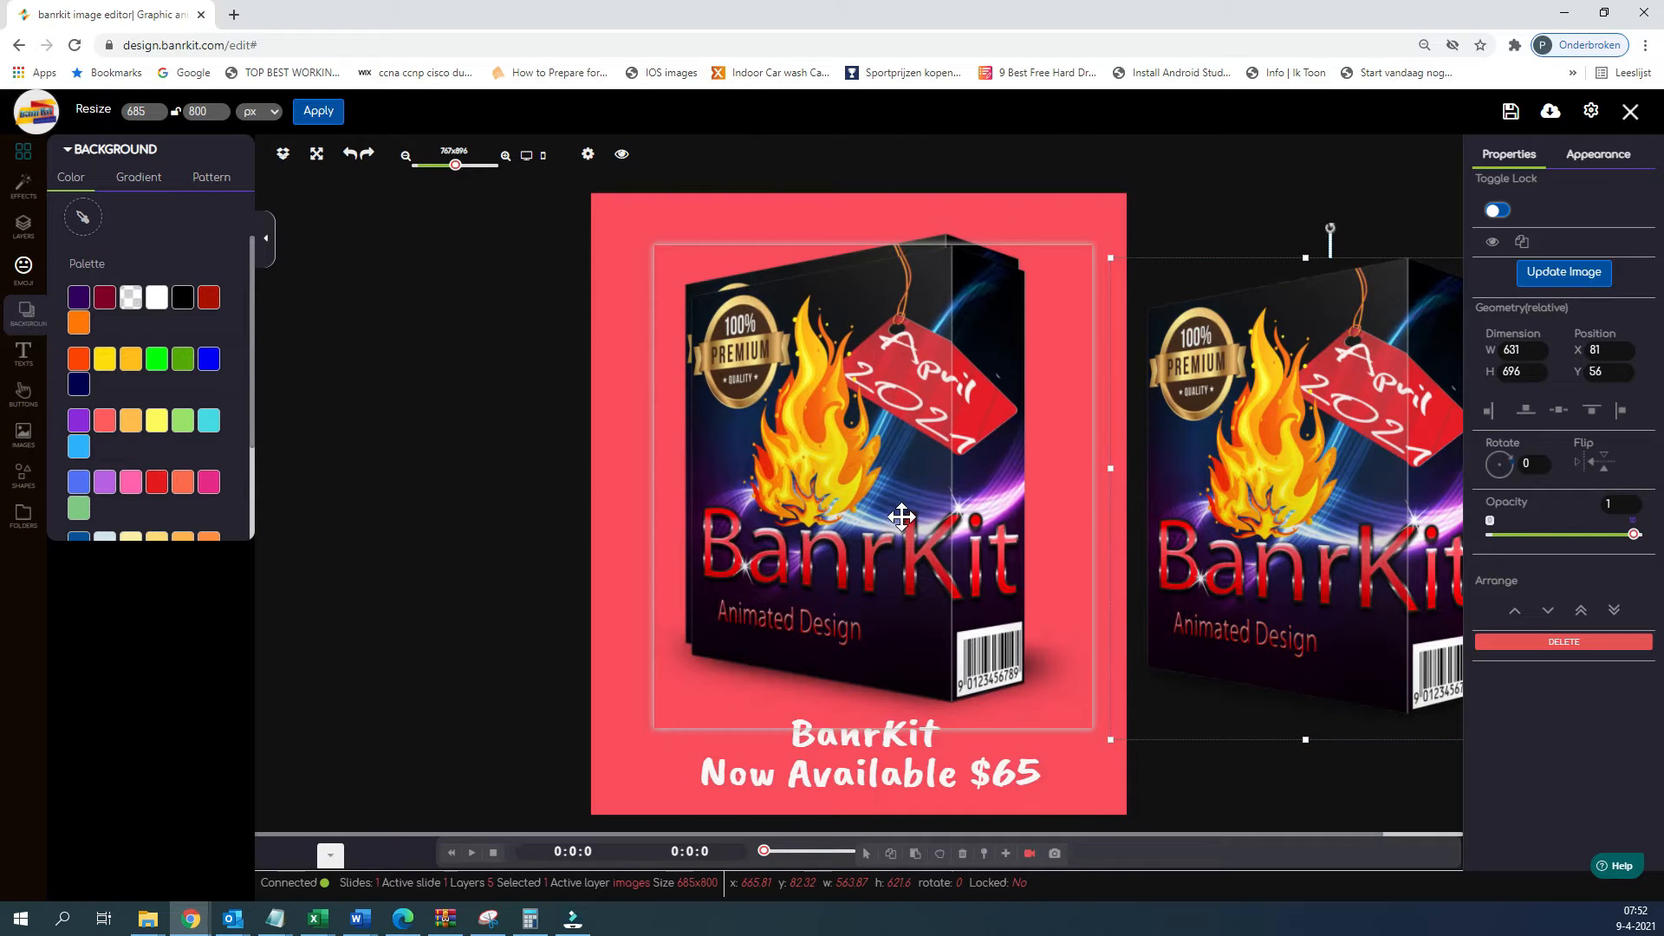
pyautogui.moveTo(902, 510); pyautogui.dragTo(899, 508)
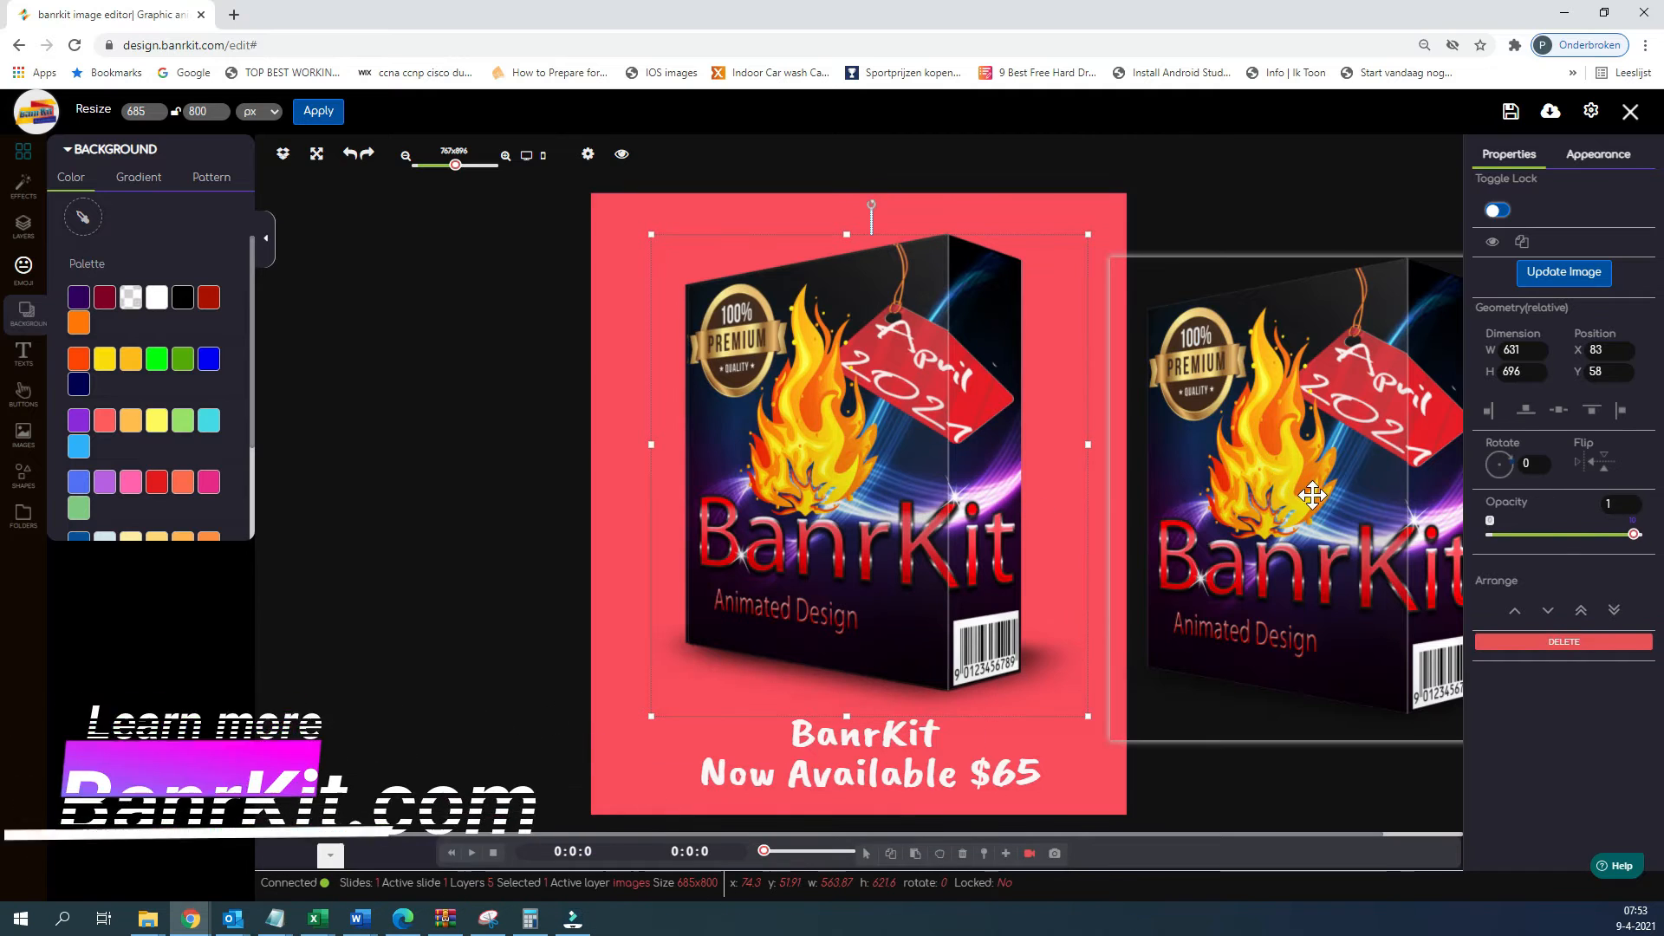
pyautogui.moveTo(1273, 499); pyautogui.dragTo(851, 478)
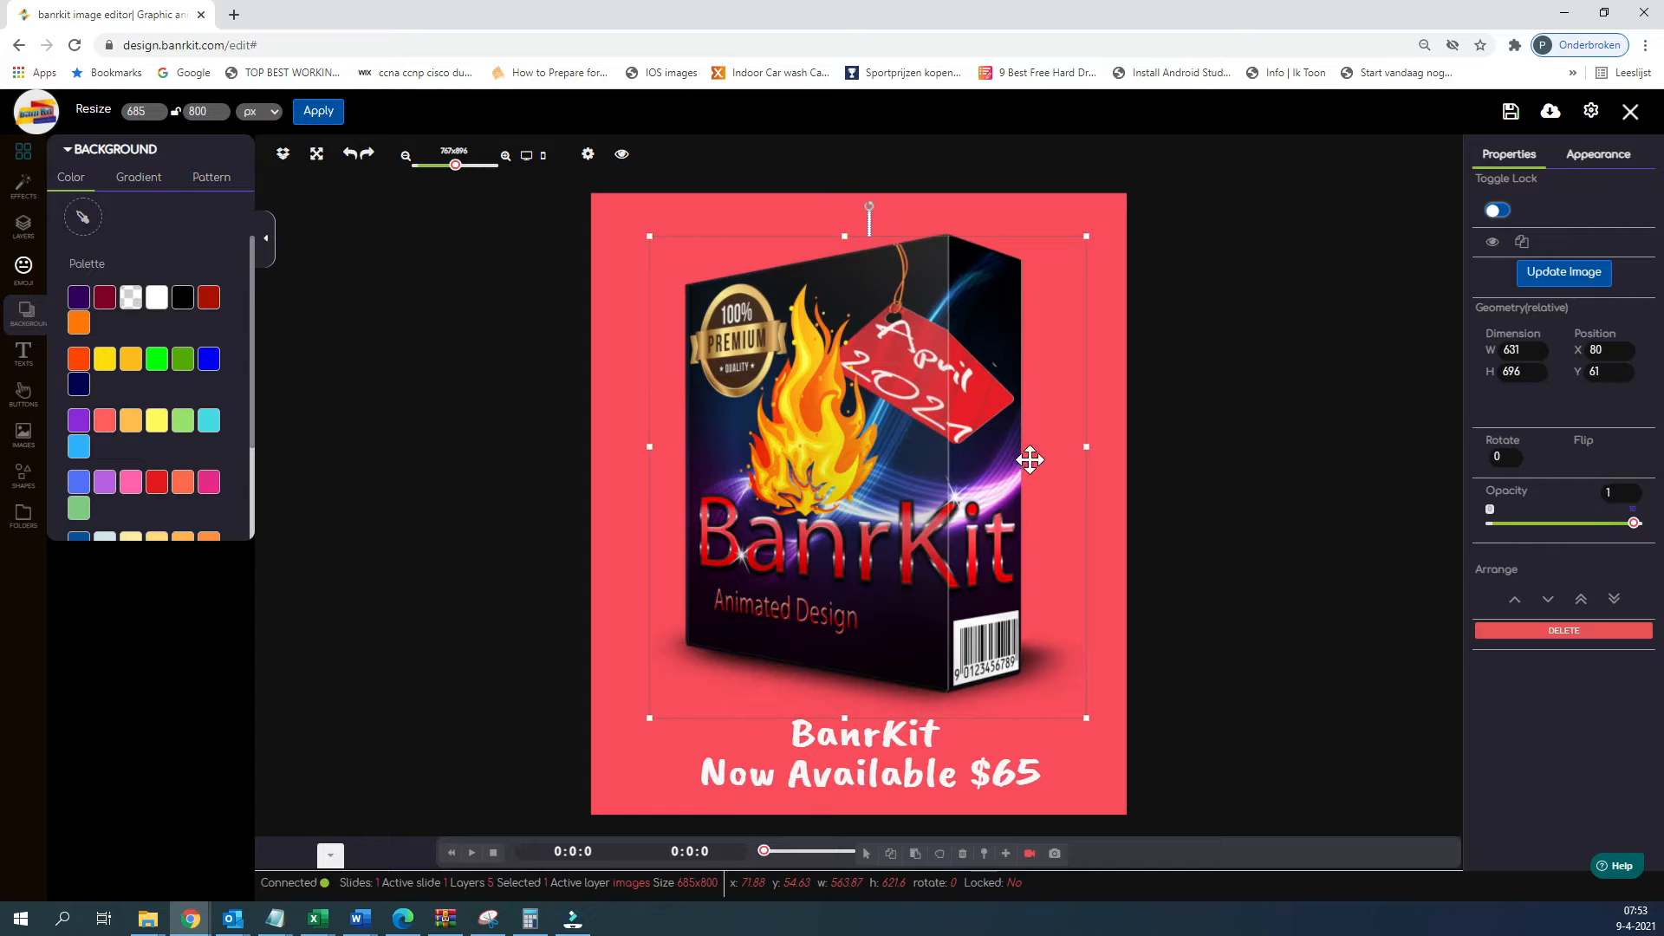
pyautogui.click(1214, 426)
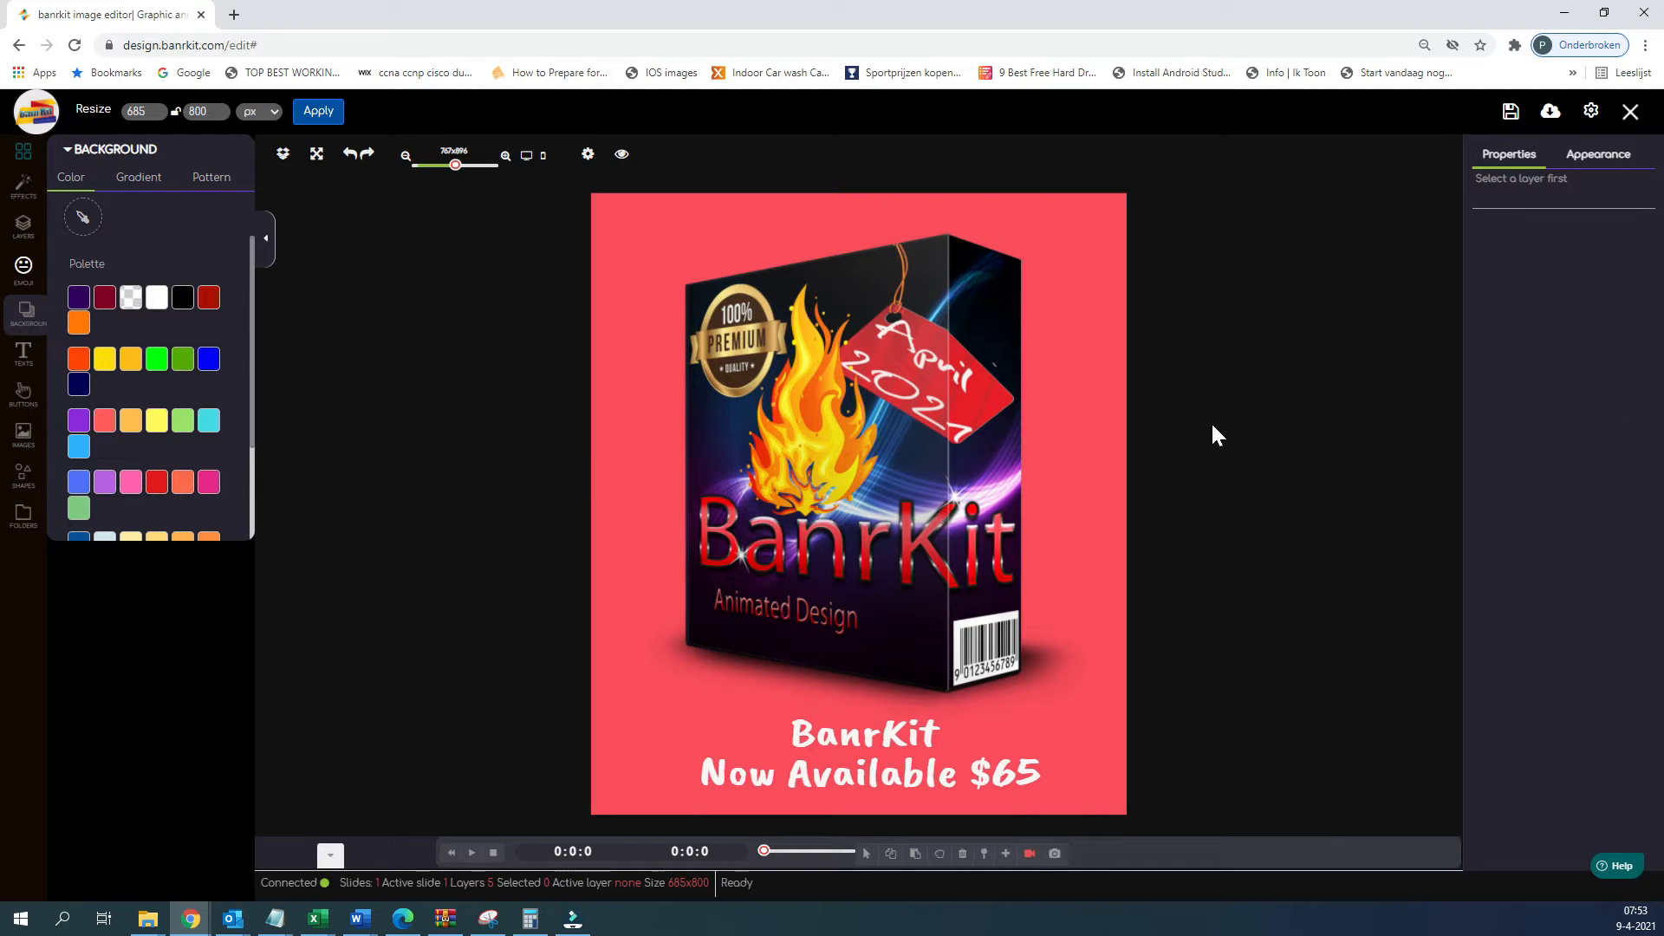
# - Make a third clone of the box image, spread the copies apart, and restack them over the original box
pyautogui.click(929, 520)
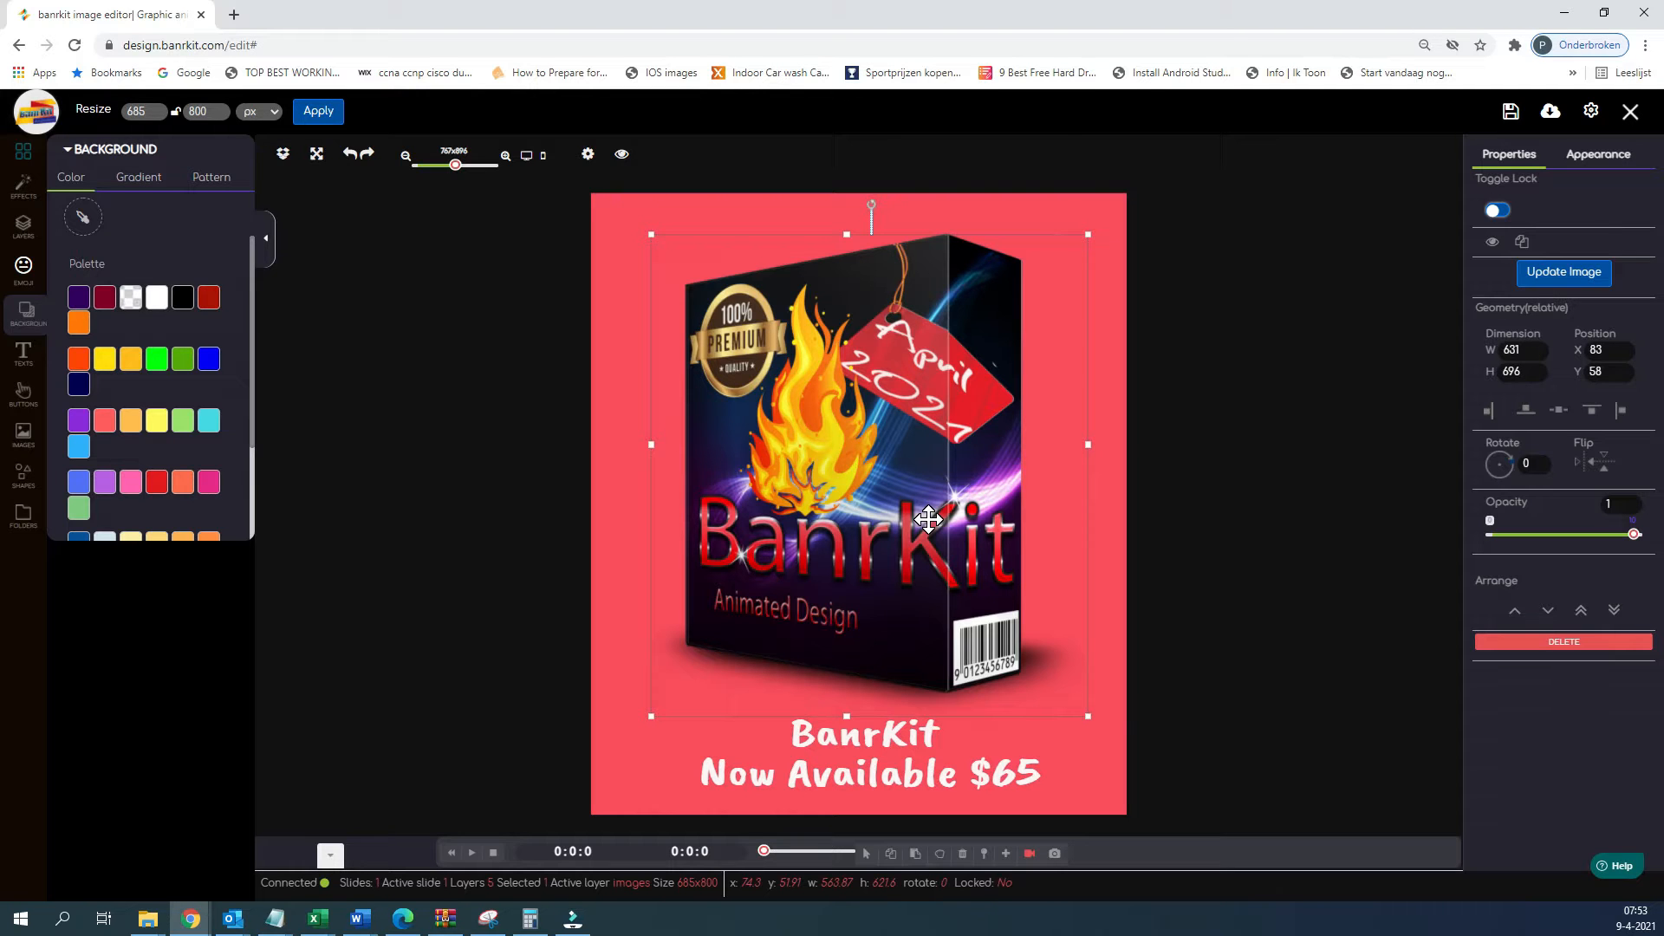
pyautogui.rightClick(929, 518)
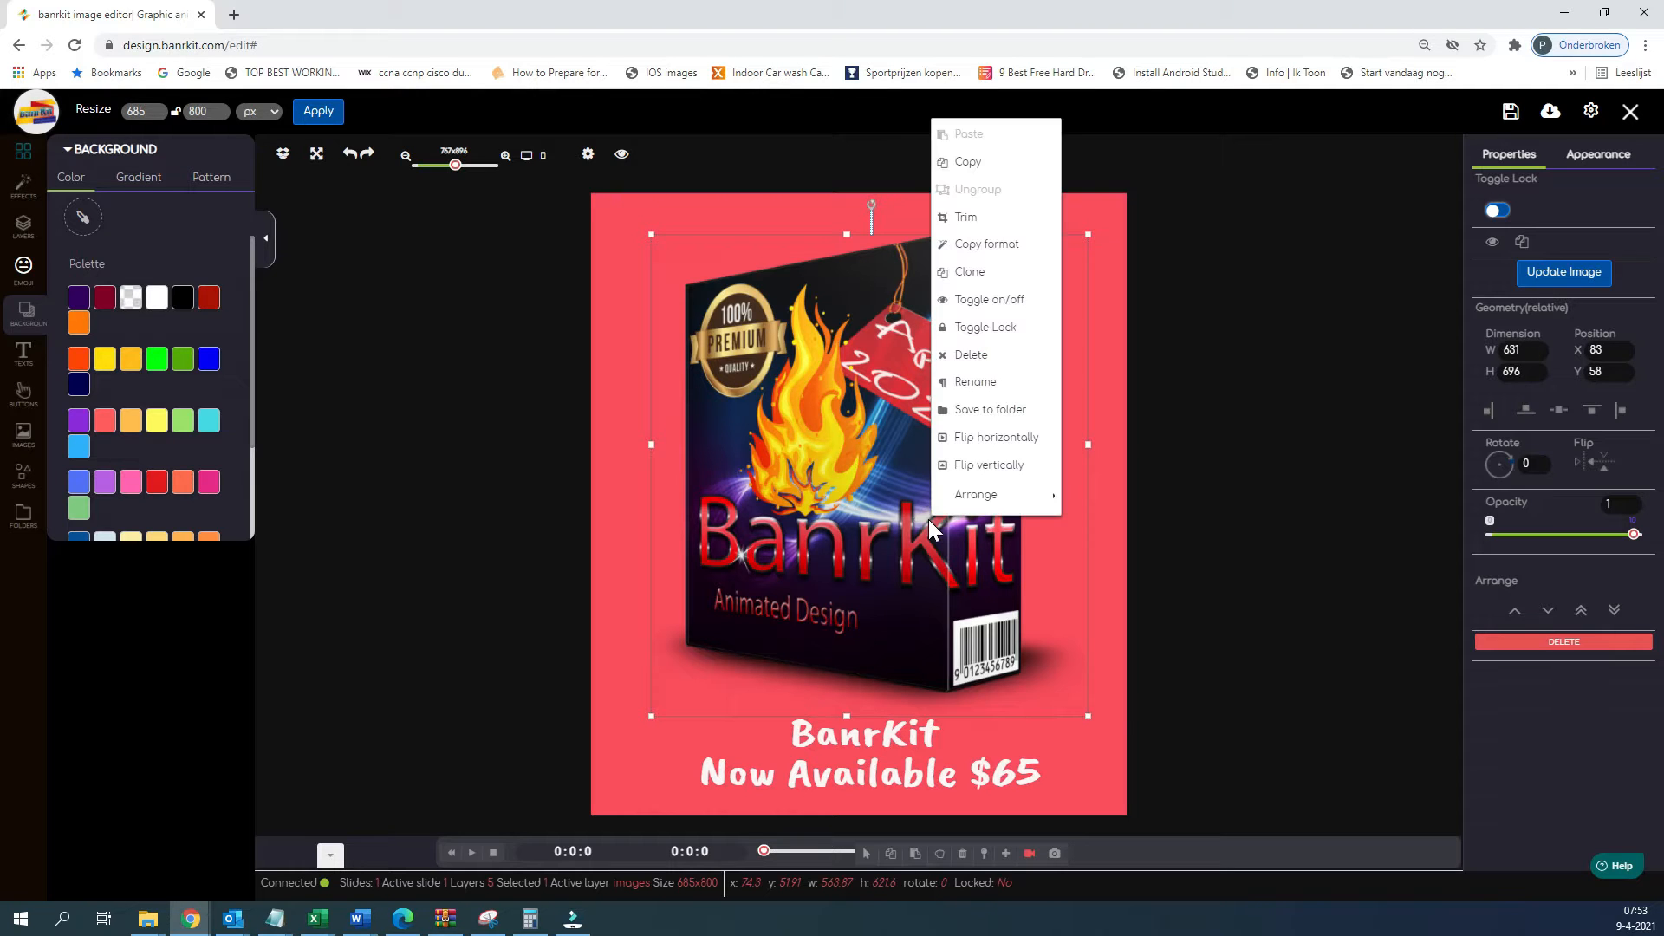
pyautogui.click(997, 275)
pyautogui.moveTo(912, 485)
pyautogui.mouseDown()
pyautogui.moveTo(1145, 531)
pyautogui.moveTo(970, 526)
pyautogui.moveTo(1376, 589)
pyautogui.mouseUp()
pyautogui.moveTo(991, 522)
pyautogui.mouseDown()
pyautogui.moveTo(739, 592)
pyautogui.moveTo(565, 595)
pyautogui.mouseUp()
pyautogui.moveTo(1334, 487); pyautogui.dragTo(811, 448)
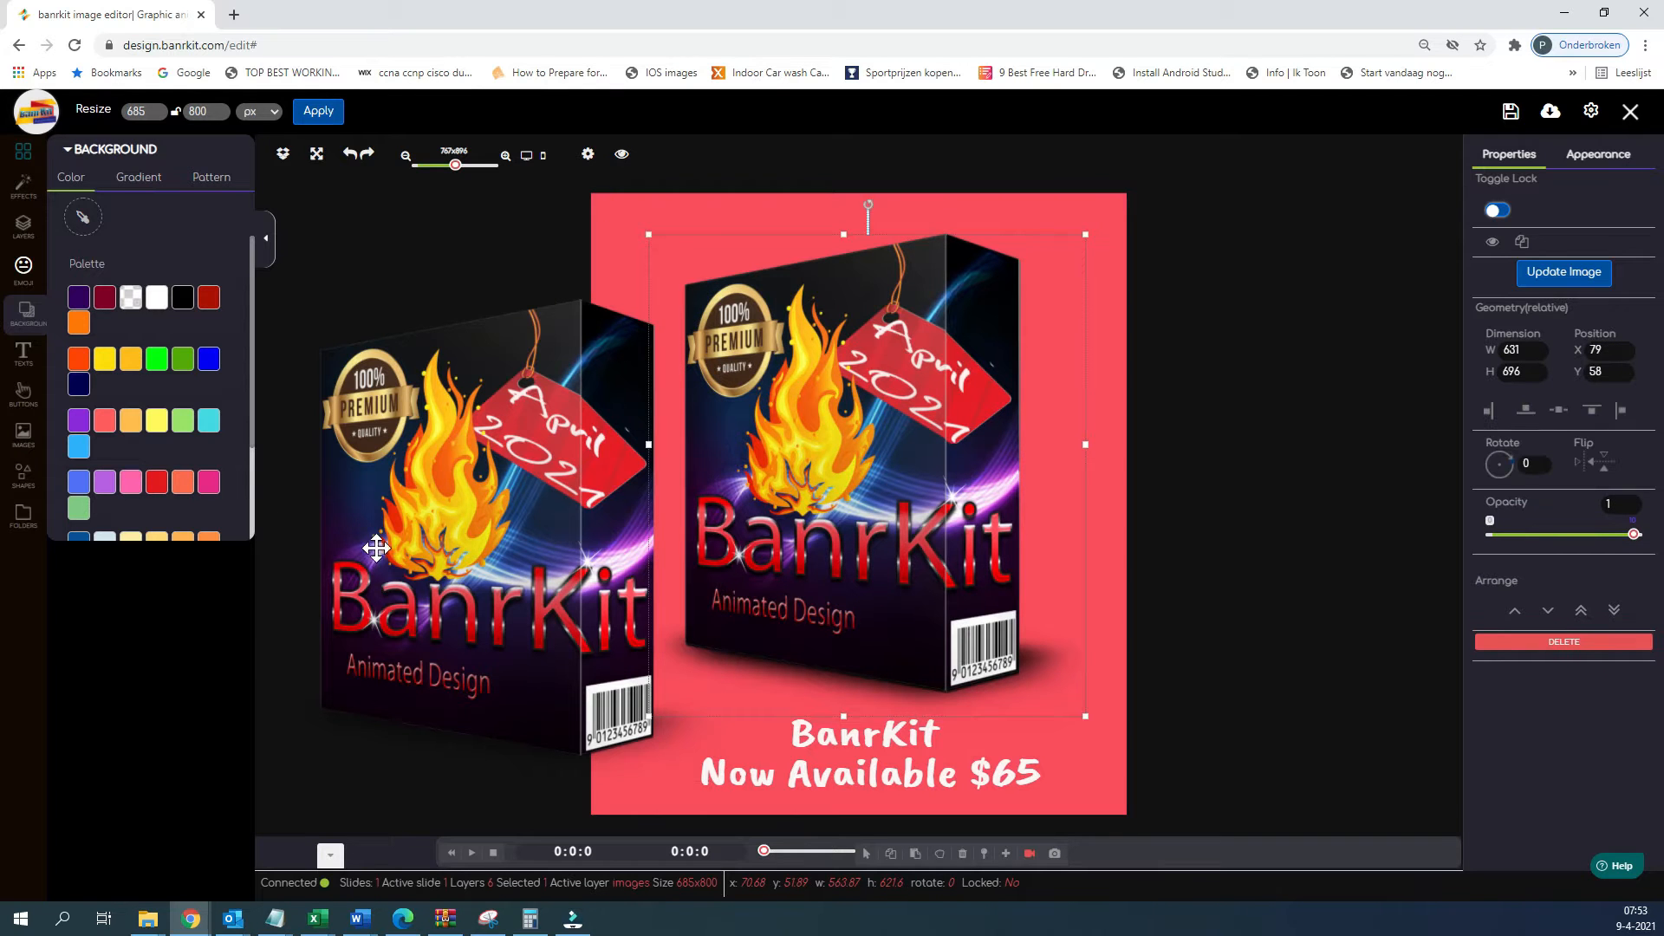
pyautogui.moveTo(426, 516); pyautogui.dragTo(816, 458)
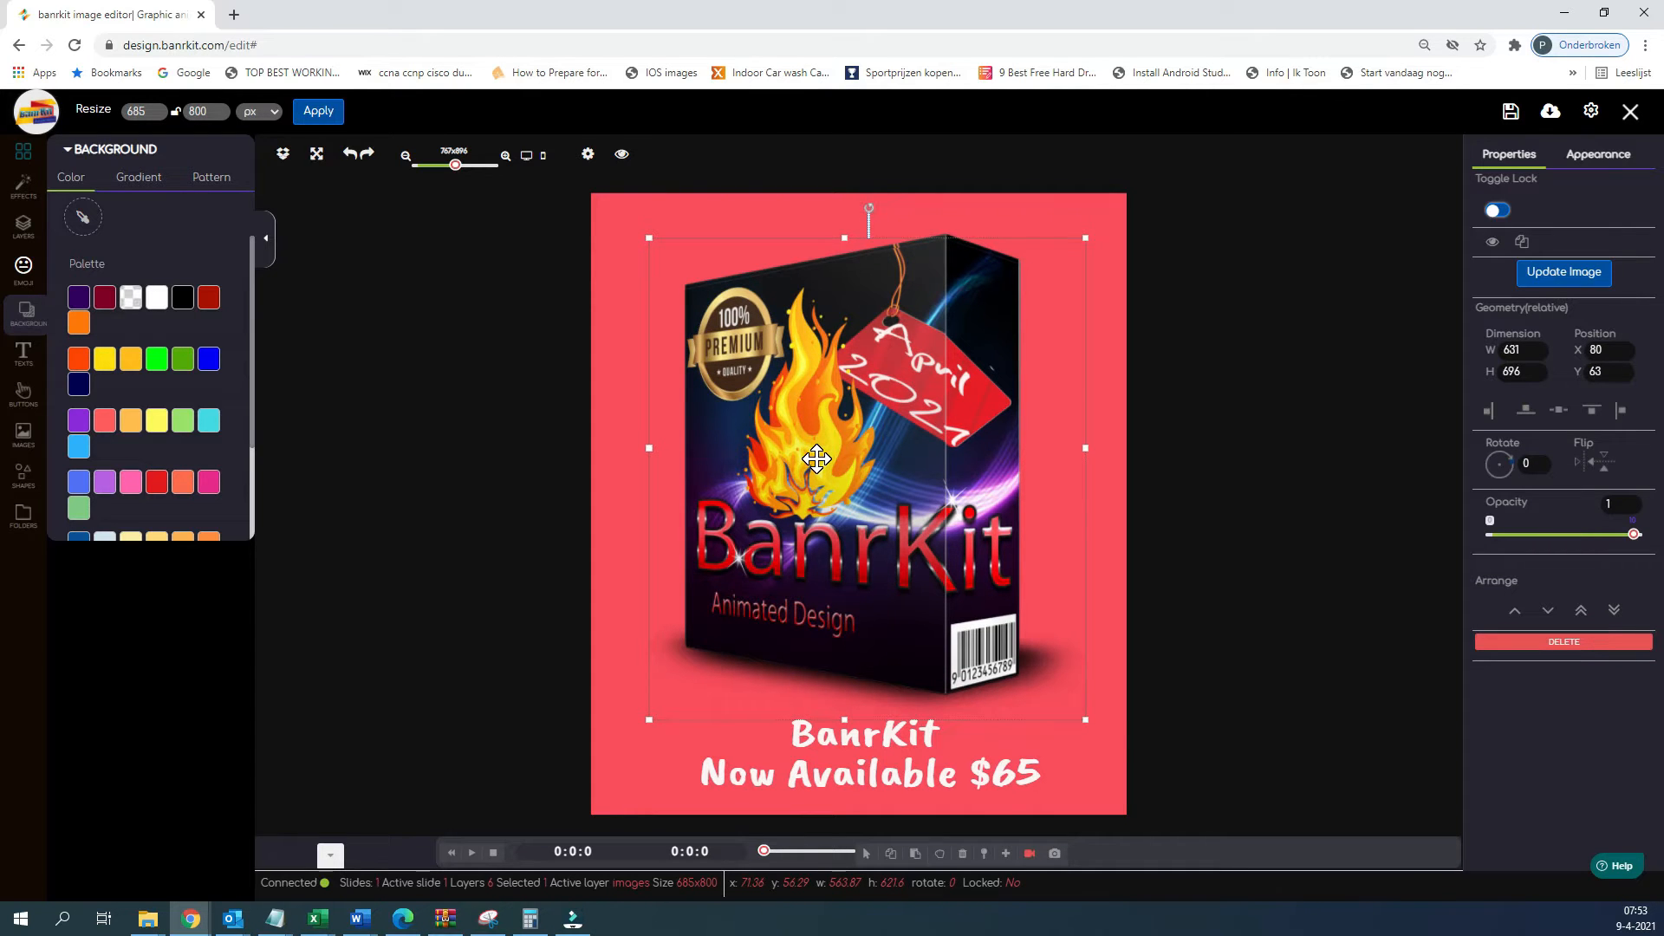
pyautogui.click(1185, 387)
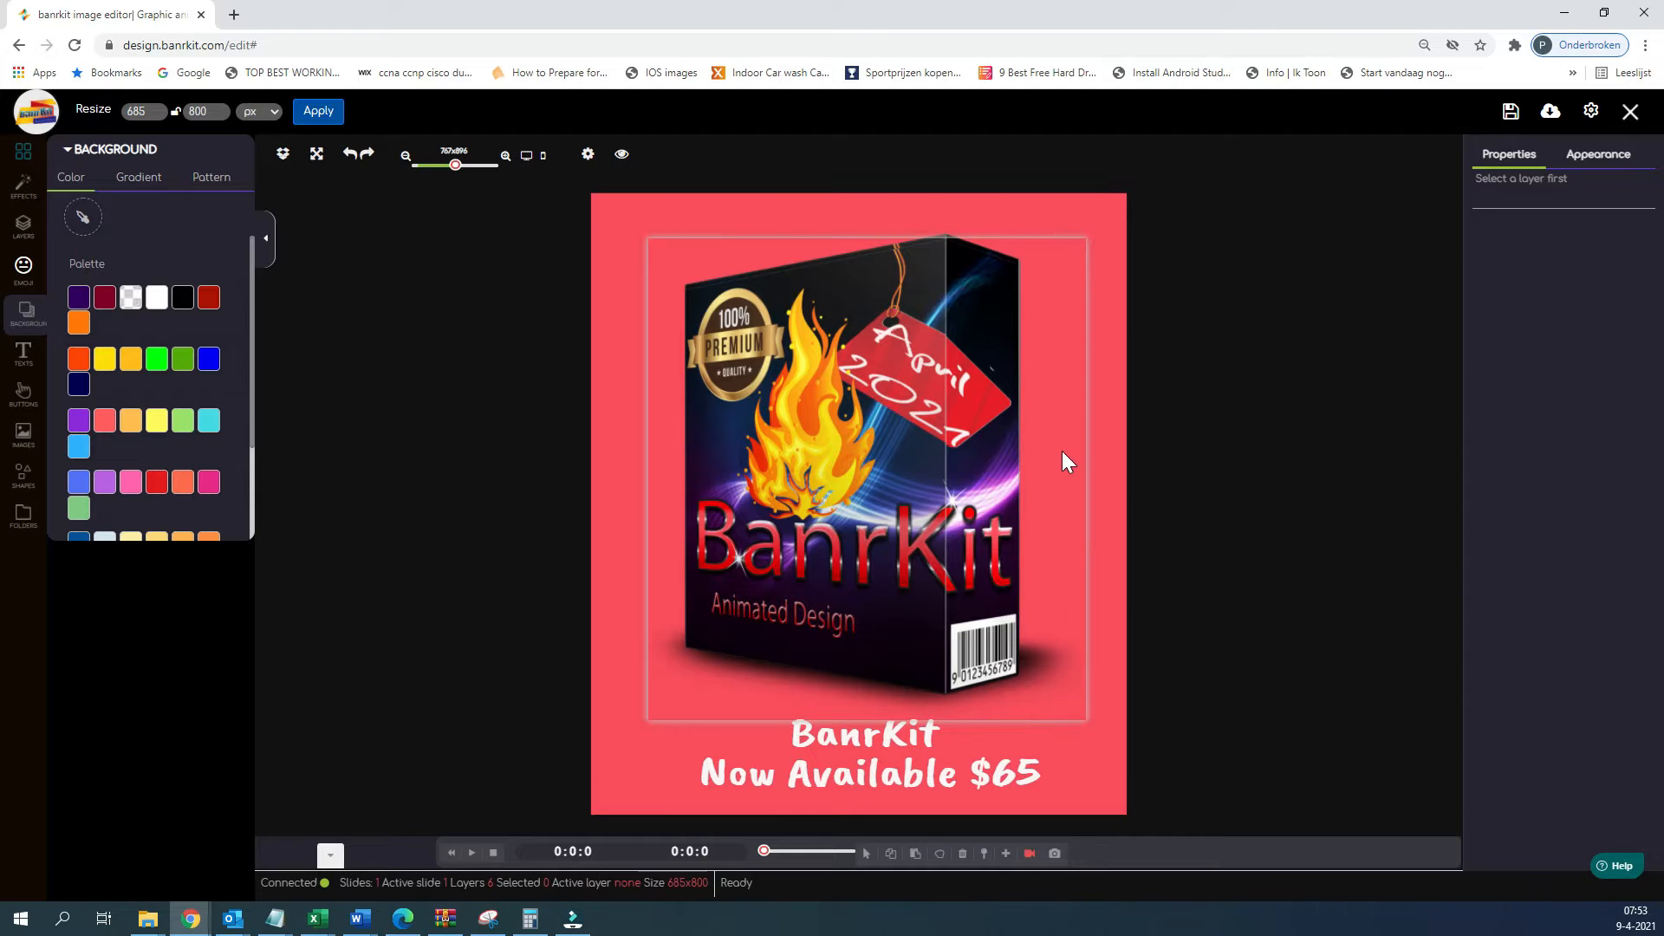
# - Expand the animation timeline and show the layer list with the topmost cup layer selected
pyautogui.click(327, 856)
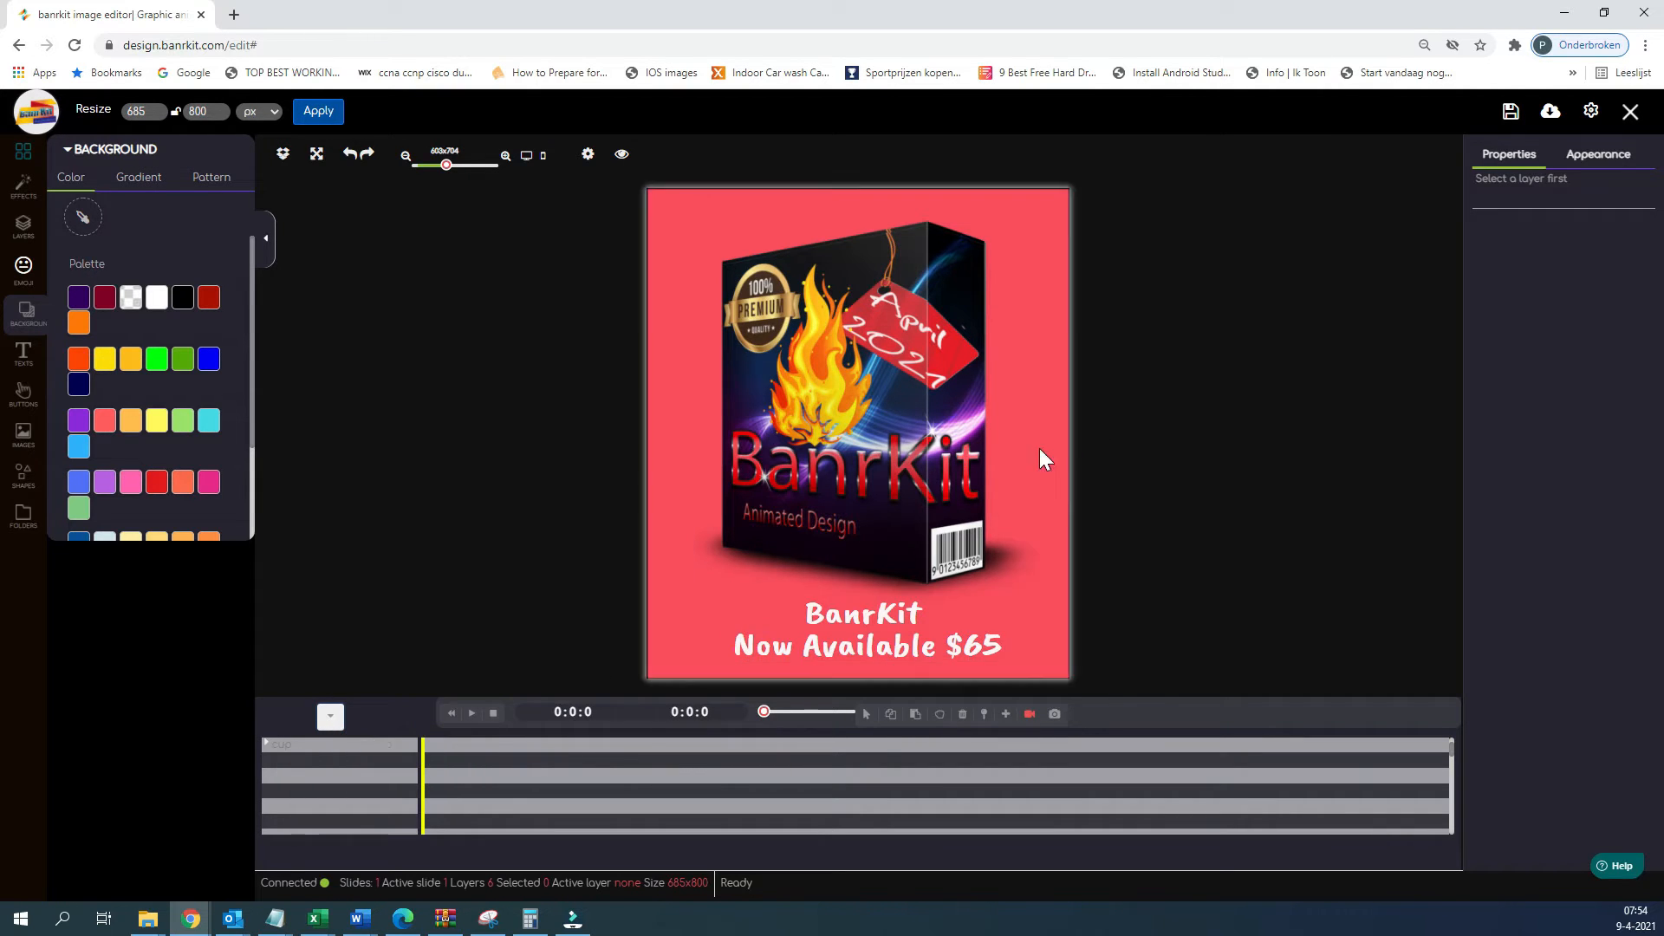
pyautogui.click(953, 439)
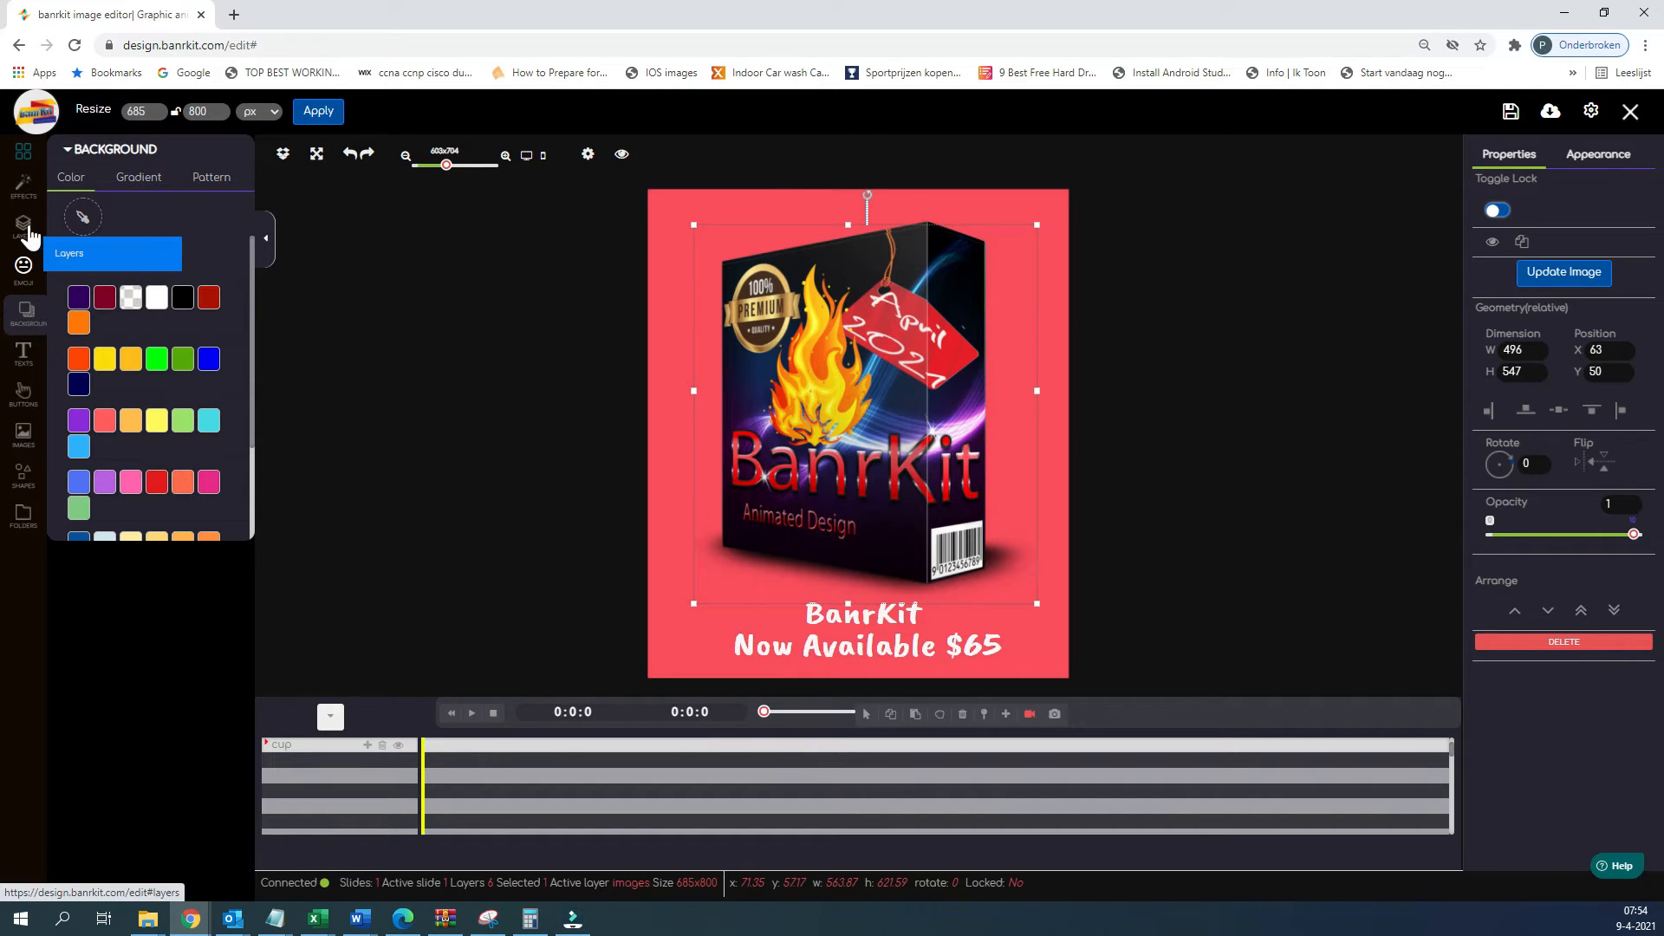
pyautogui.click(33, 232)
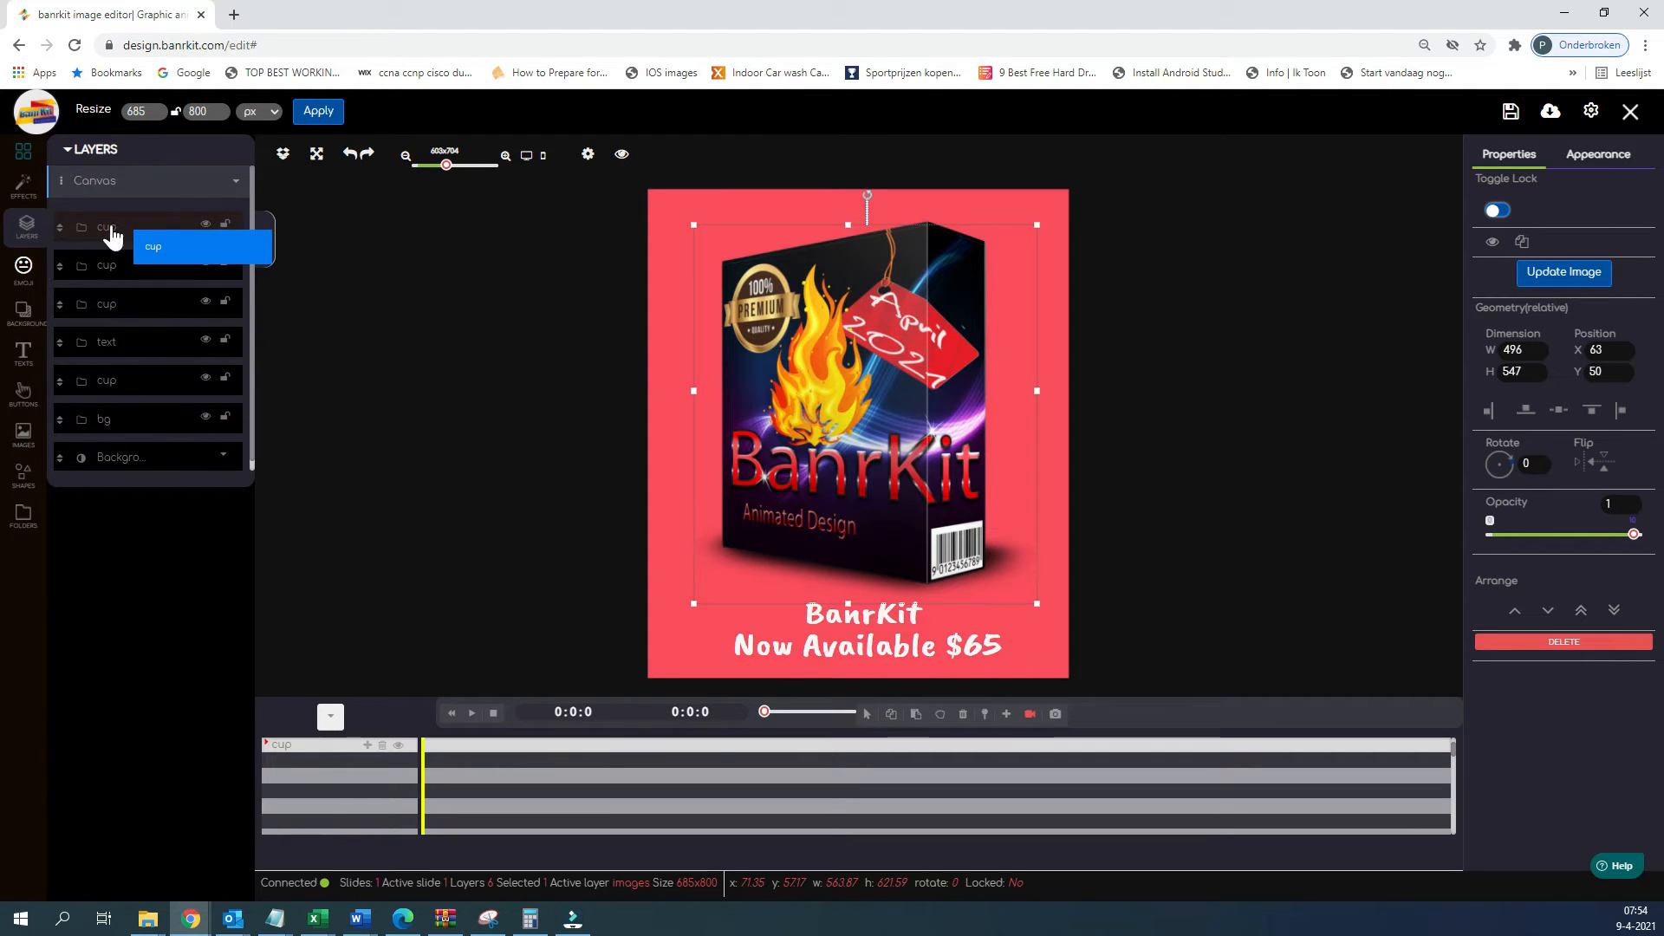
pyautogui.moveTo(112, 234); pyautogui.dragTo(113, 350)
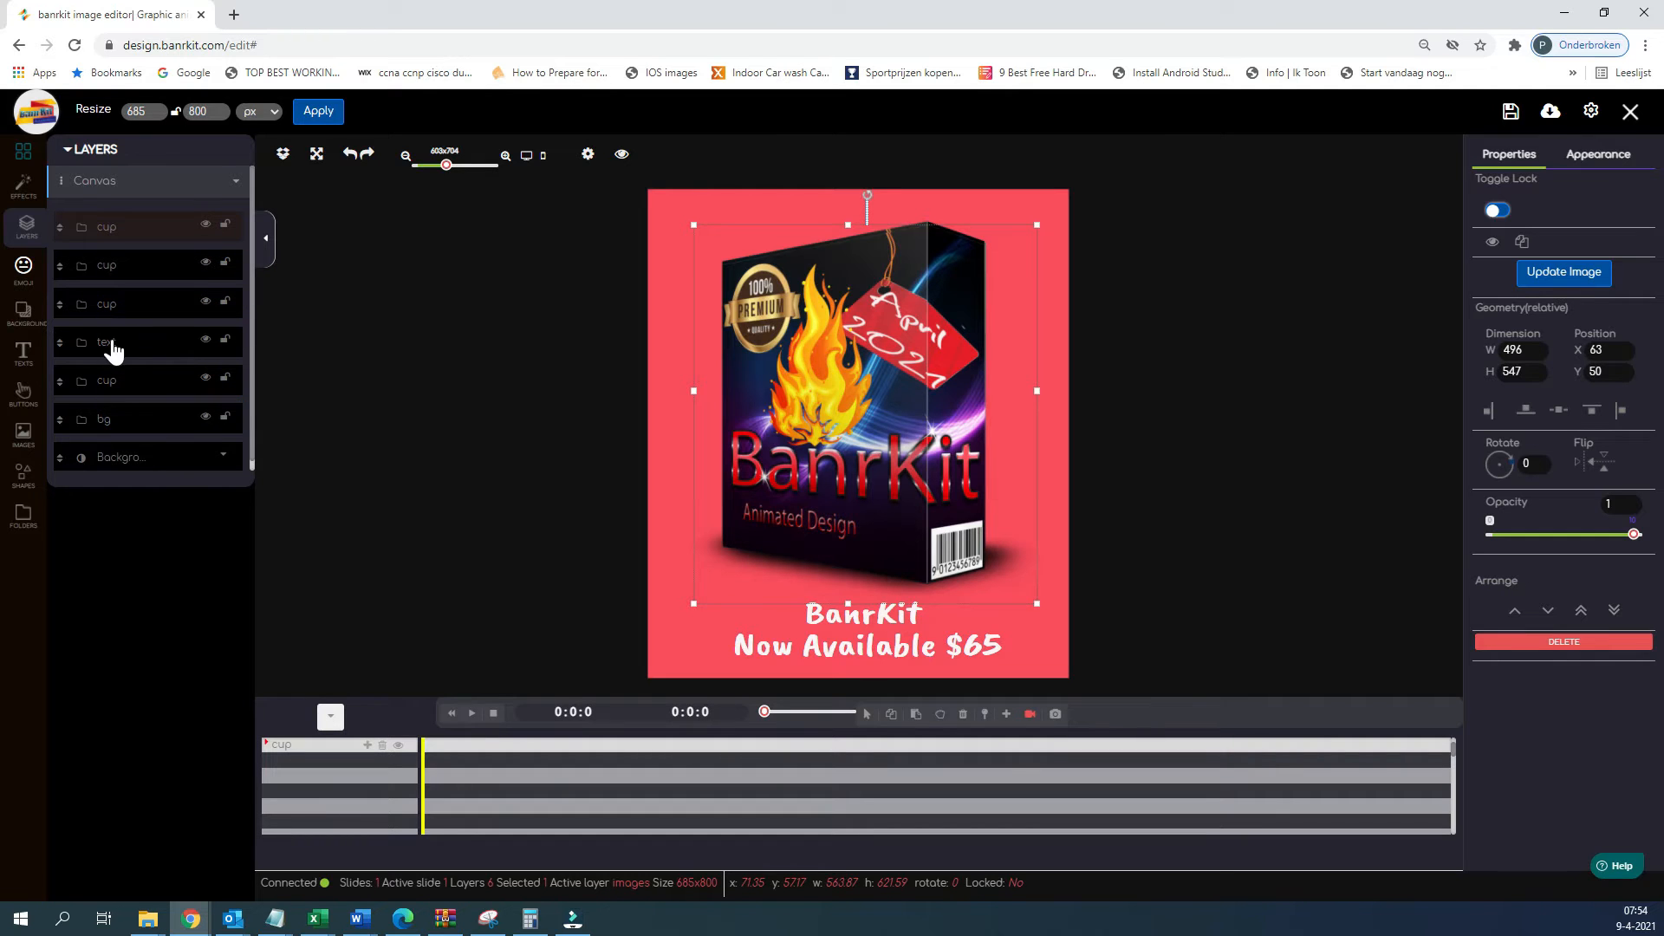
pyautogui.moveTo(112, 421); pyautogui.dragTo(110, 430)
pyautogui.moveTo(107, 228); pyautogui.dragTo(105, 236)
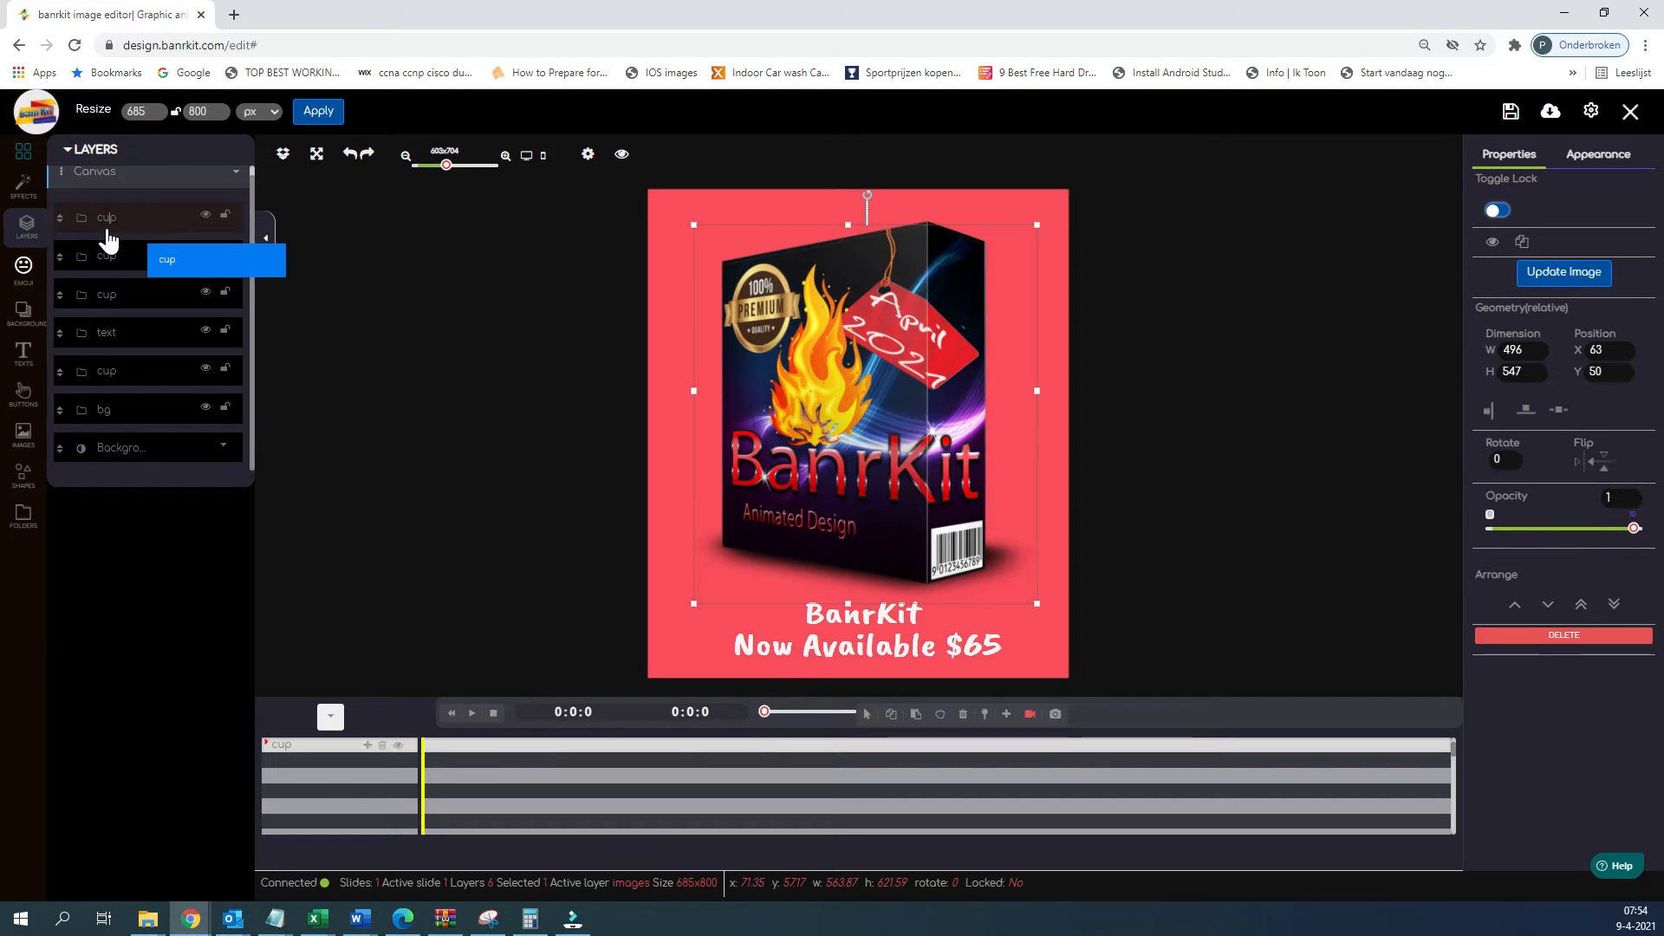
pyautogui.moveTo(107, 231); pyautogui.dragTo(430, 268)
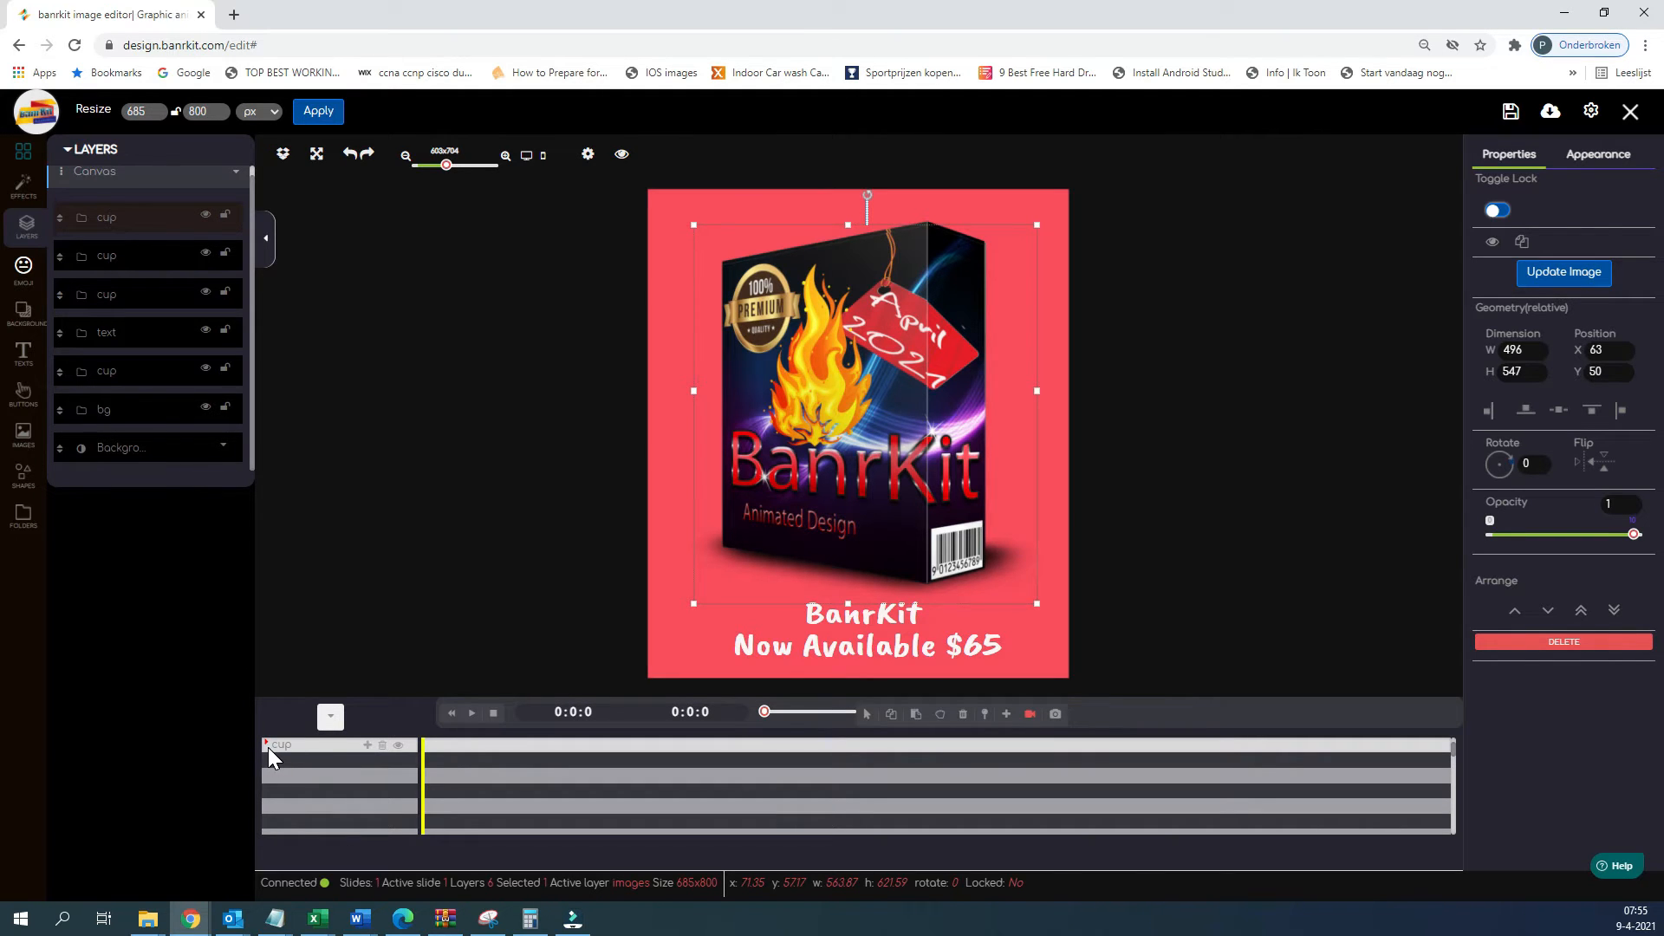
# - Add a Slide left transition with Use opacity enabled to the topmost cup layer at the start of the timeline
pyautogui.click(366, 745)
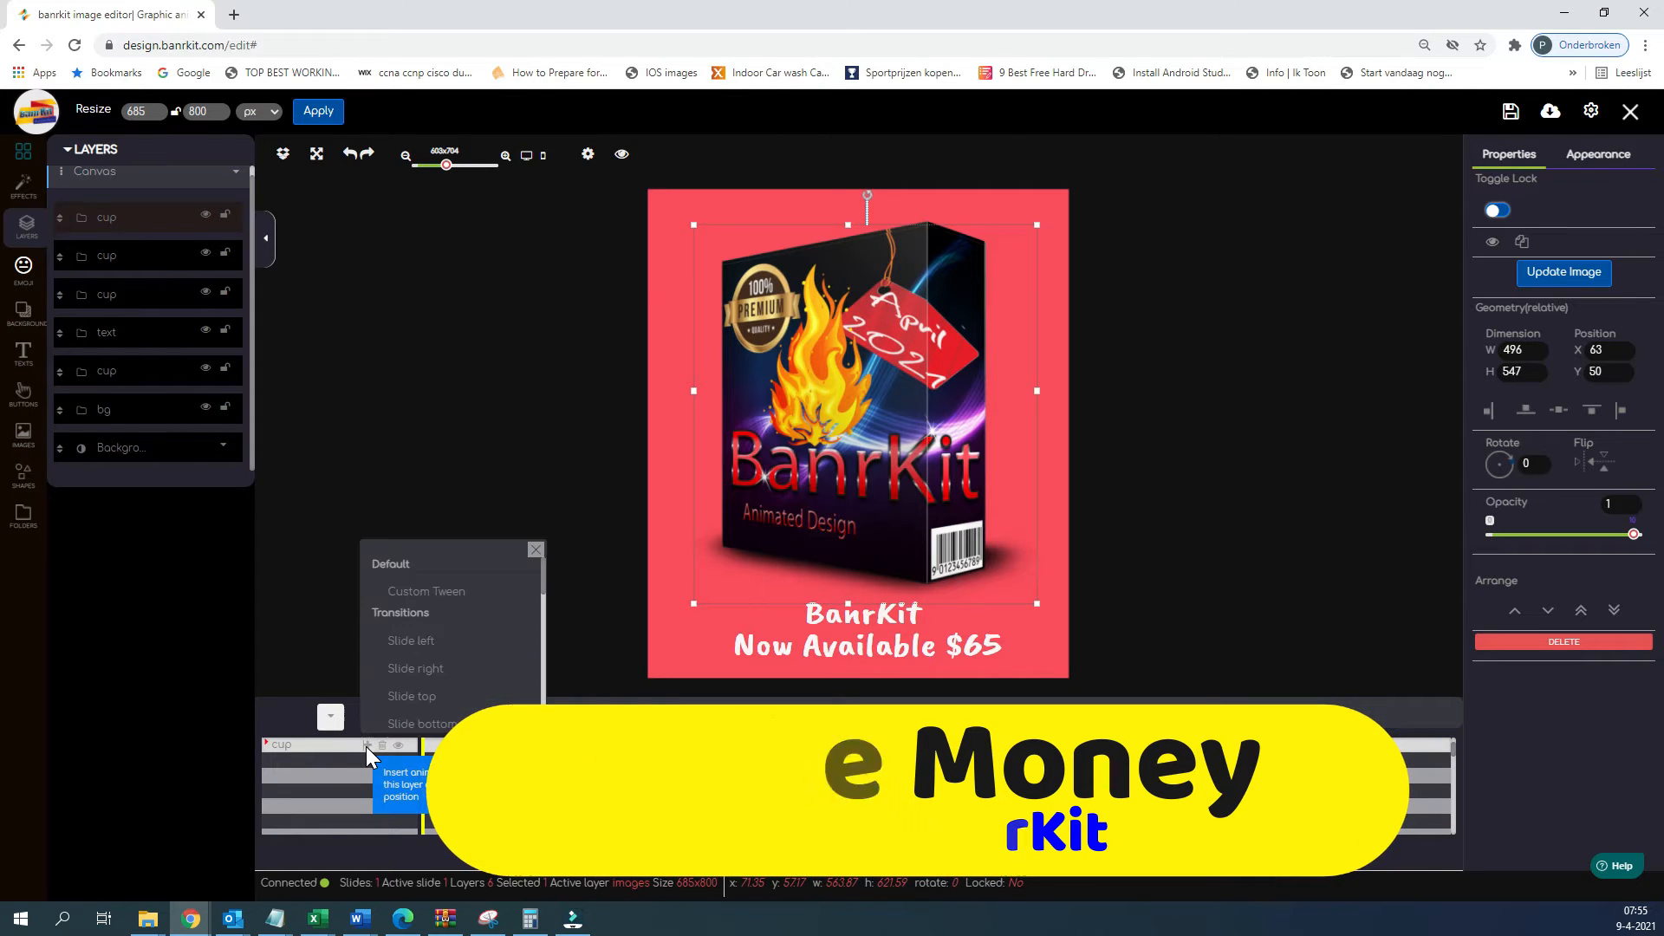
pyautogui.click(424, 649)
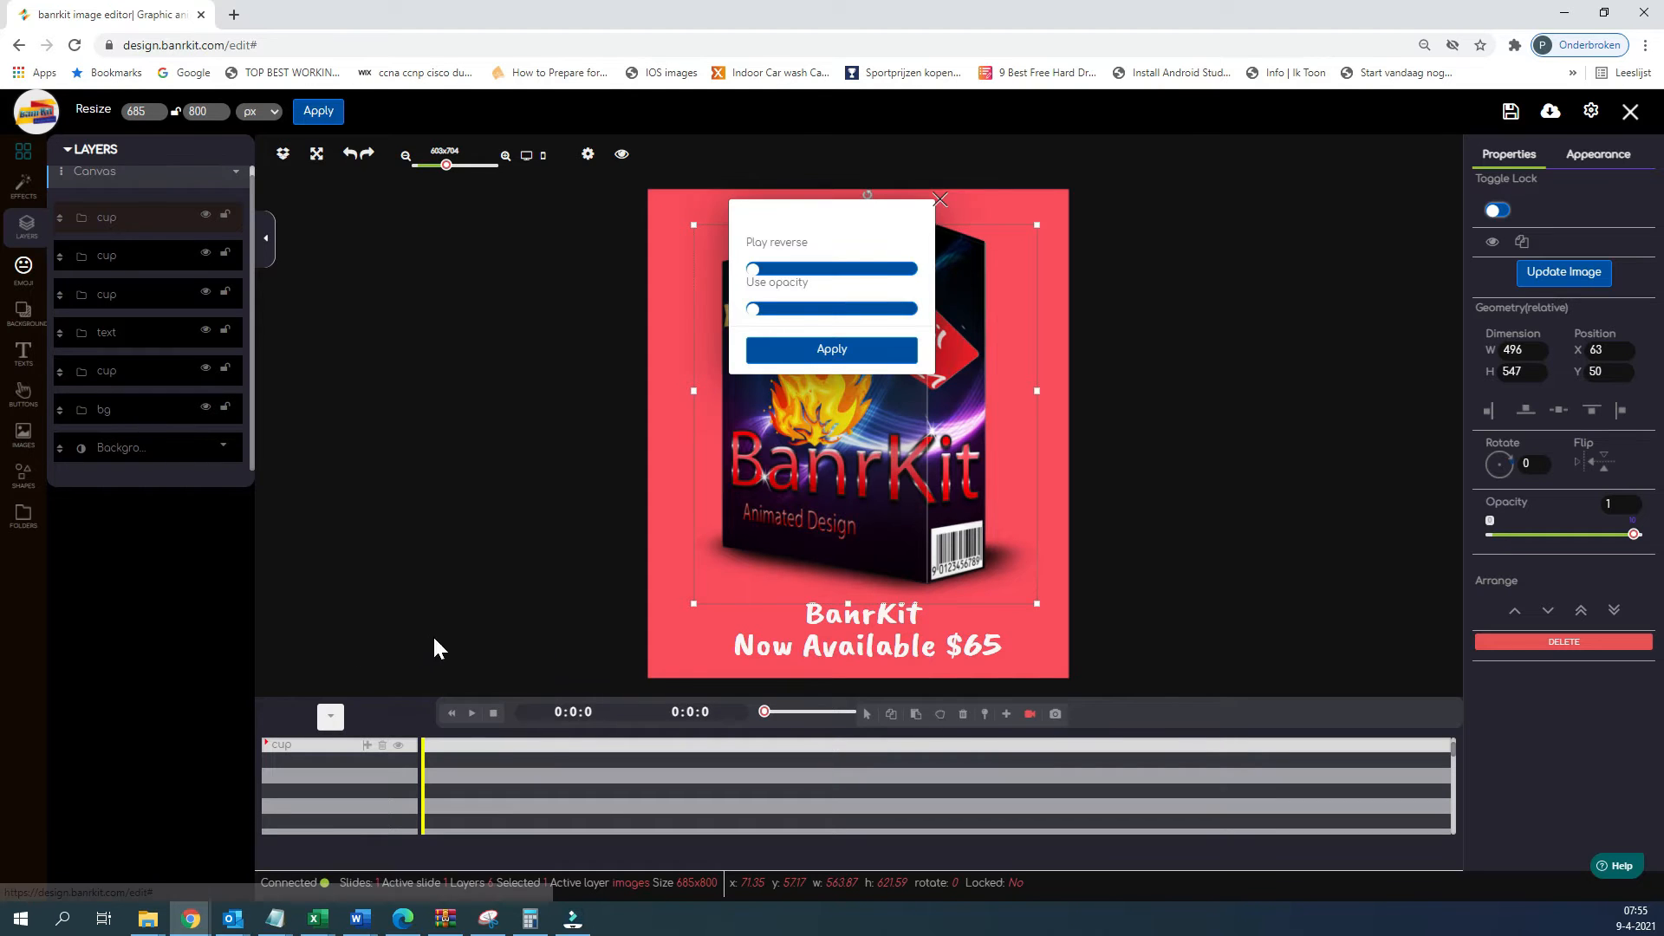
pyautogui.click(756, 313)
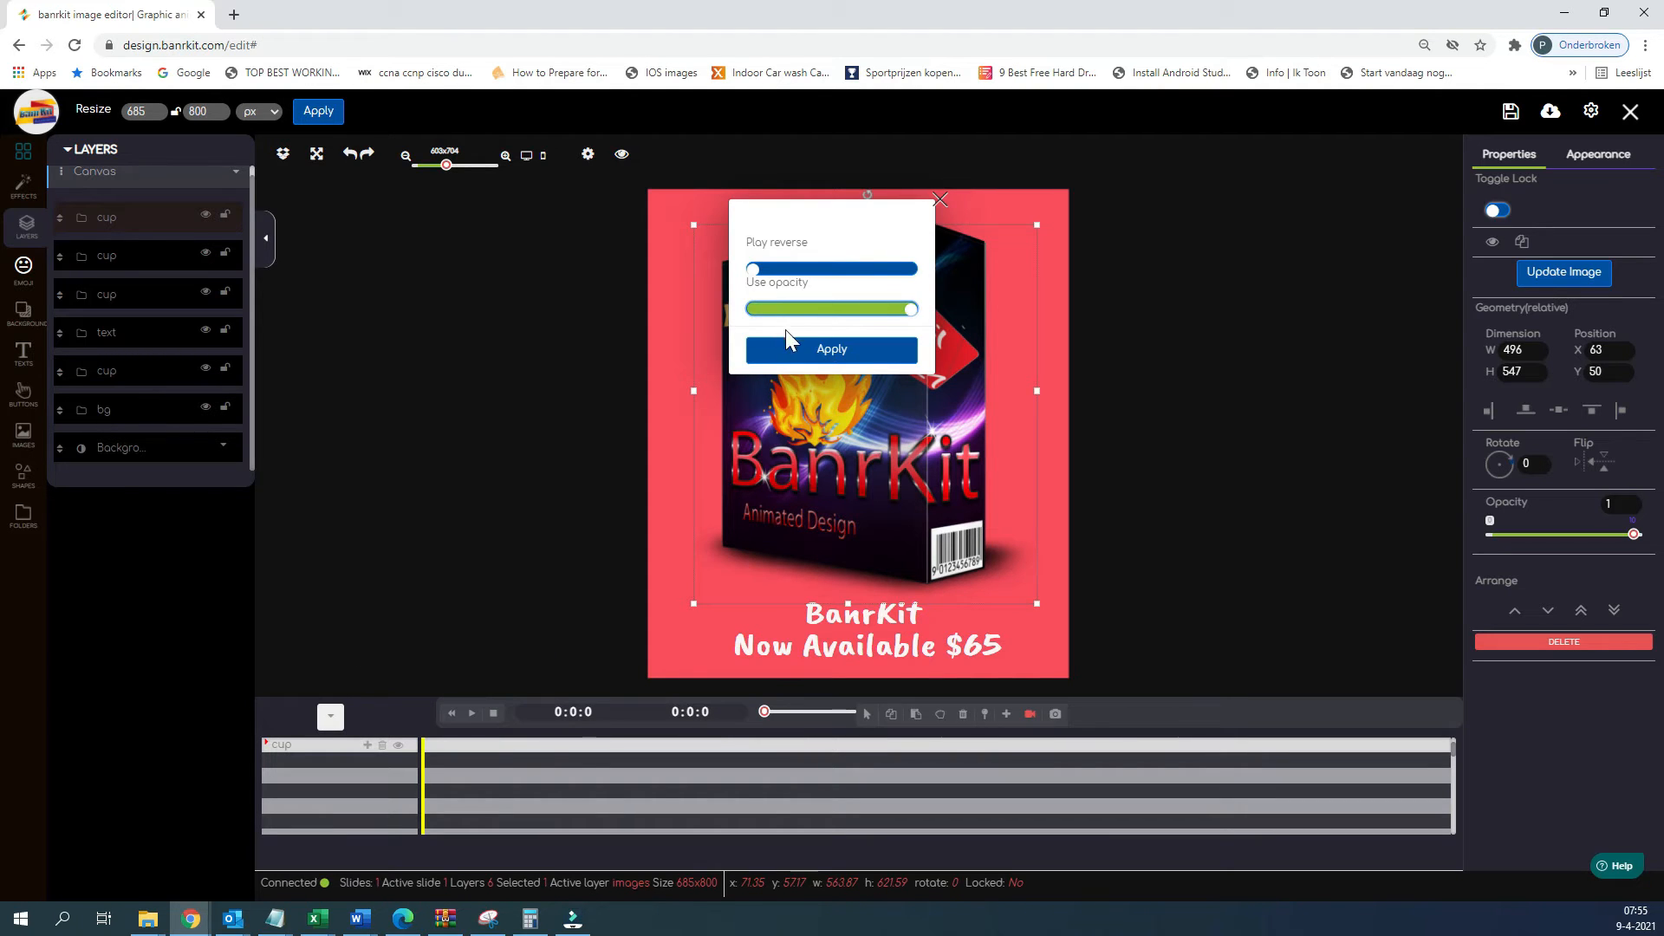
pyautogui.click(844, 352)
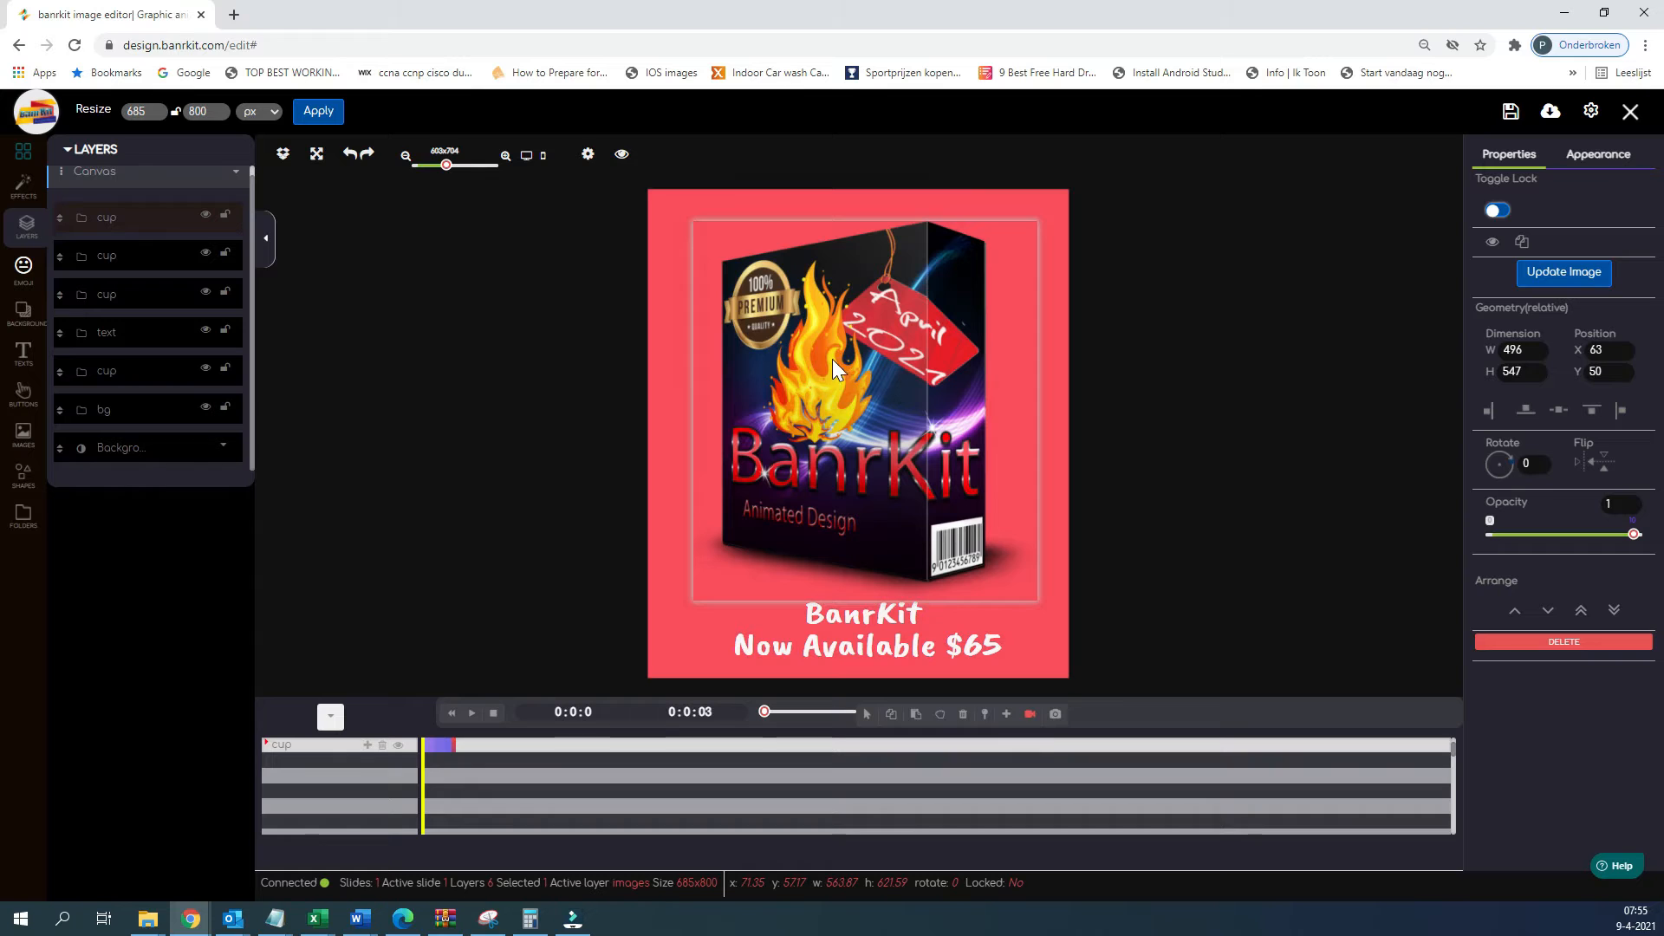
# - Add a Slide right transition with Use opacity enabled to the second cup layer at the start of the timeline
pyautogui.moveTo(114, 253)
pyautogui.mouseDown()
pyautogui.moveTo(130, 260)
pyautogui.moveTo(86, 263)
pyautogui.moveTo(130, 268)
pyautogui.moveTo(149, 241)
pyautogui.moveTo(108, 271)
pyautogui.mouseUp()
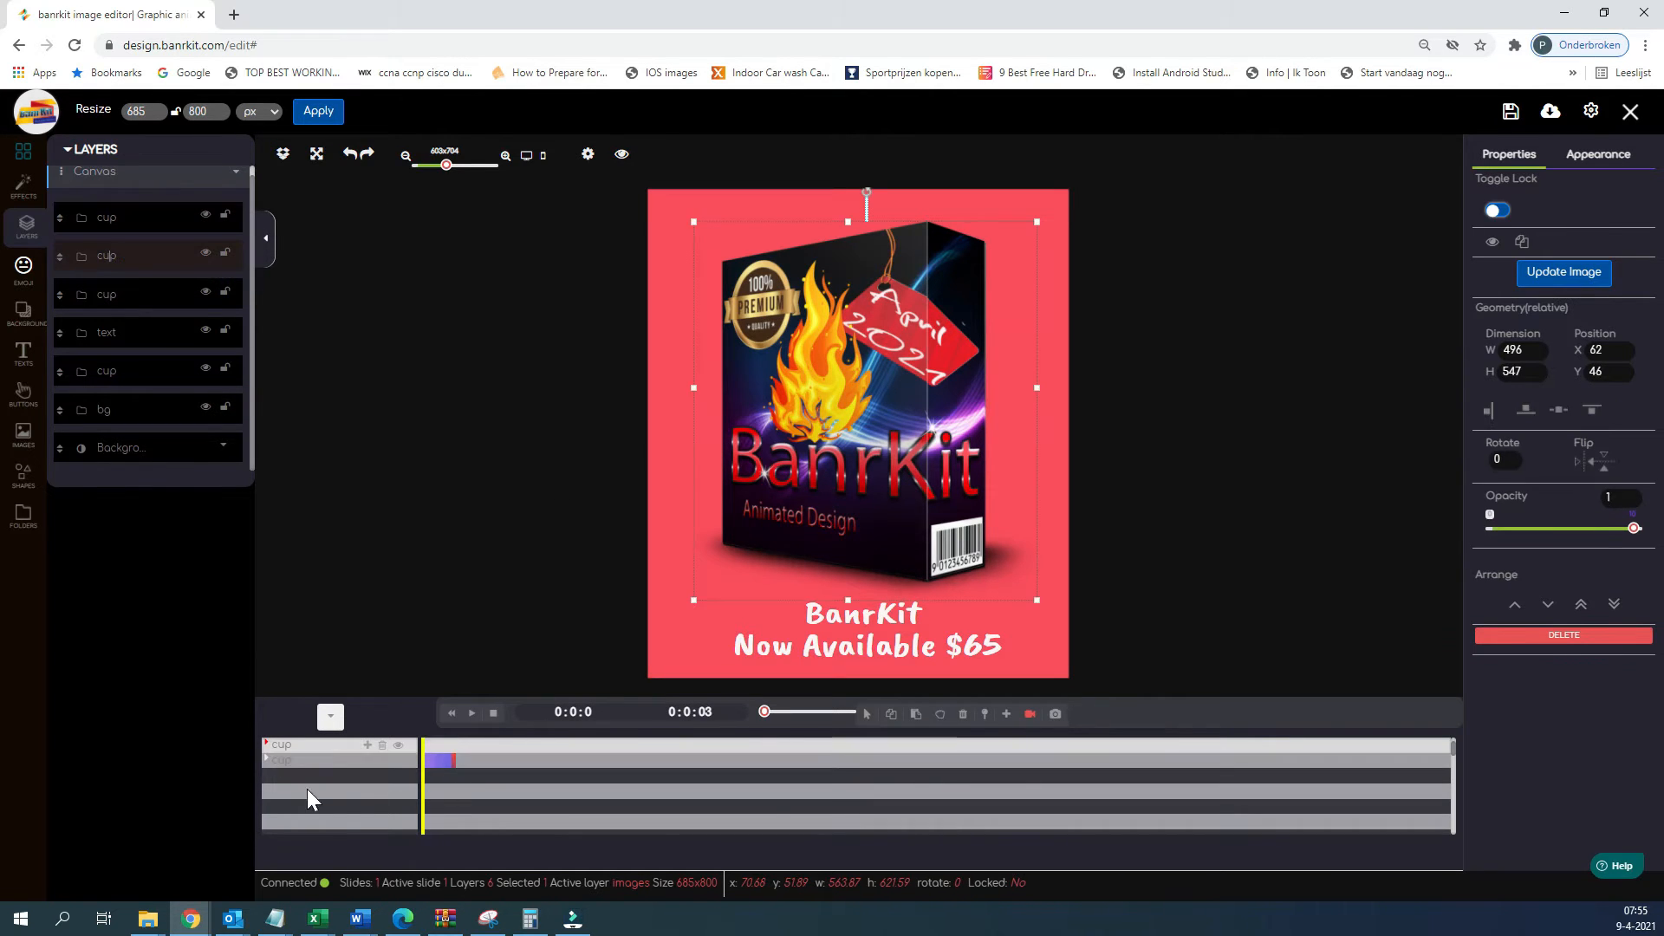
pyautogui.click(367, 746)
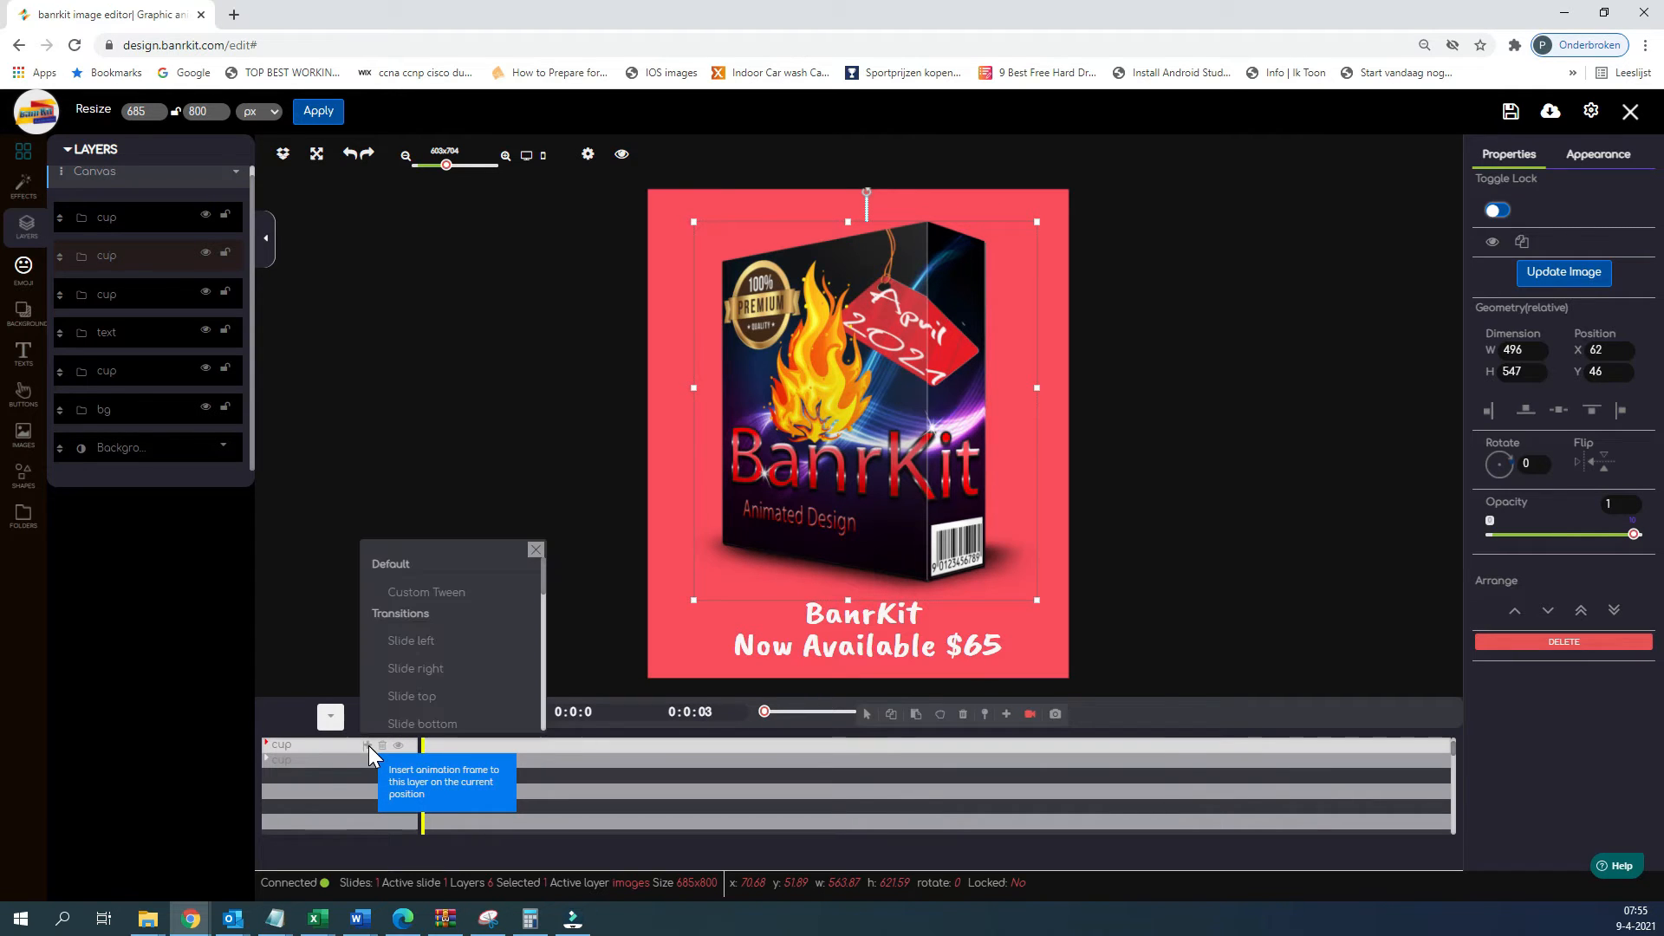
pyautogui.click(430, 668)
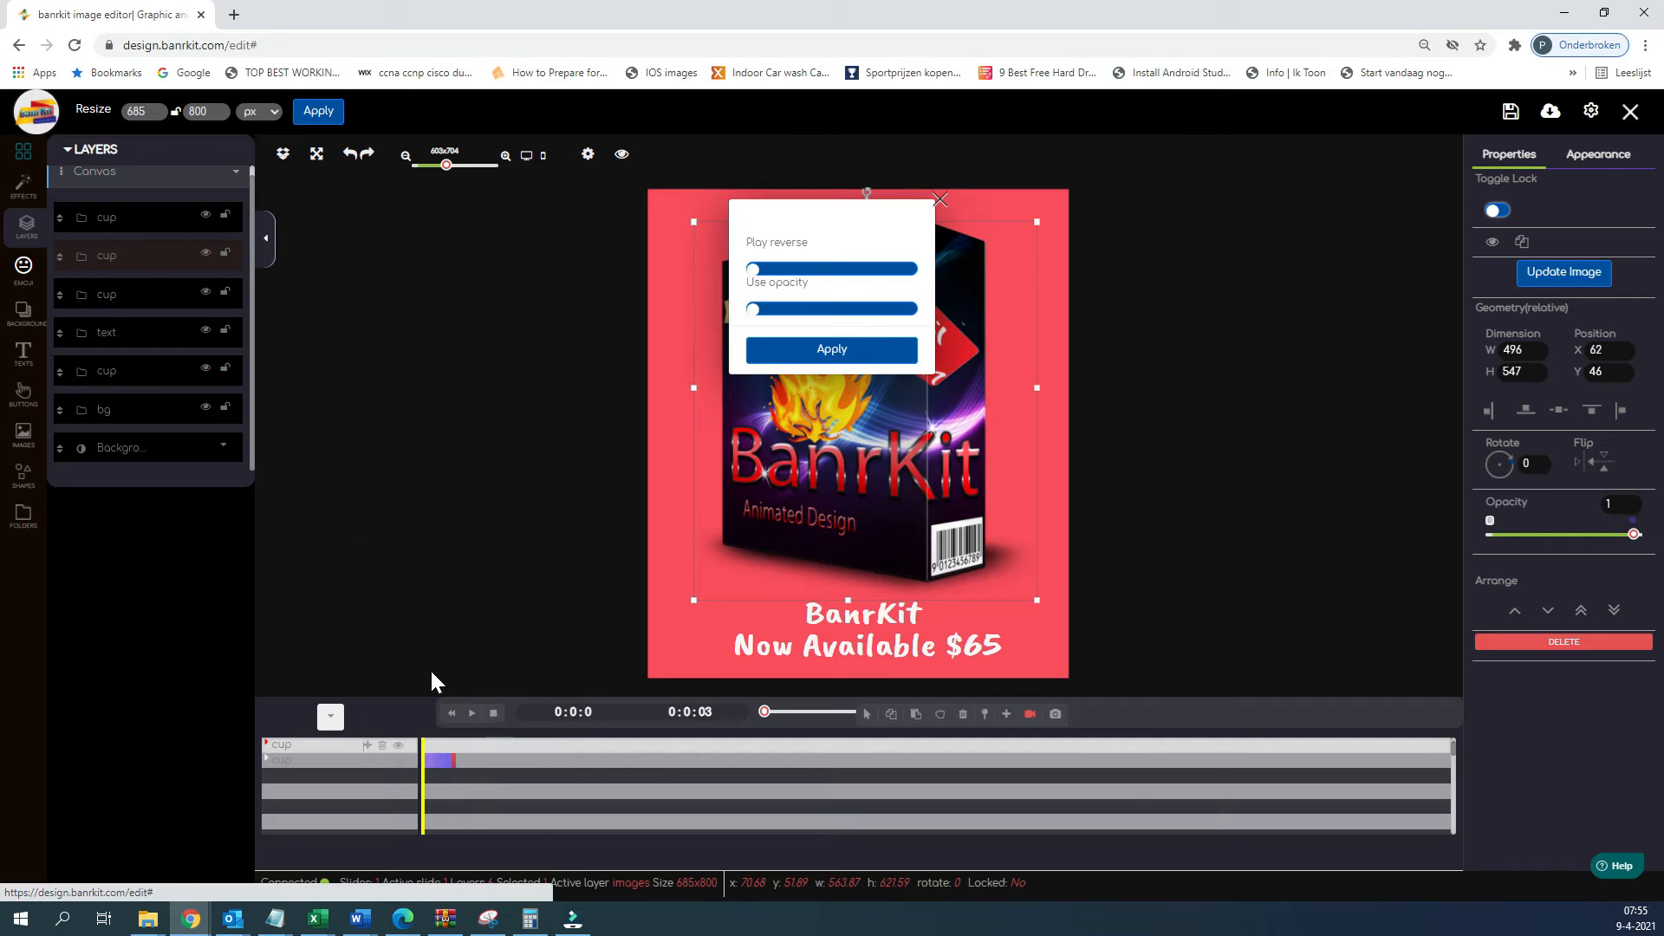
pyautogui.click(756, 312)
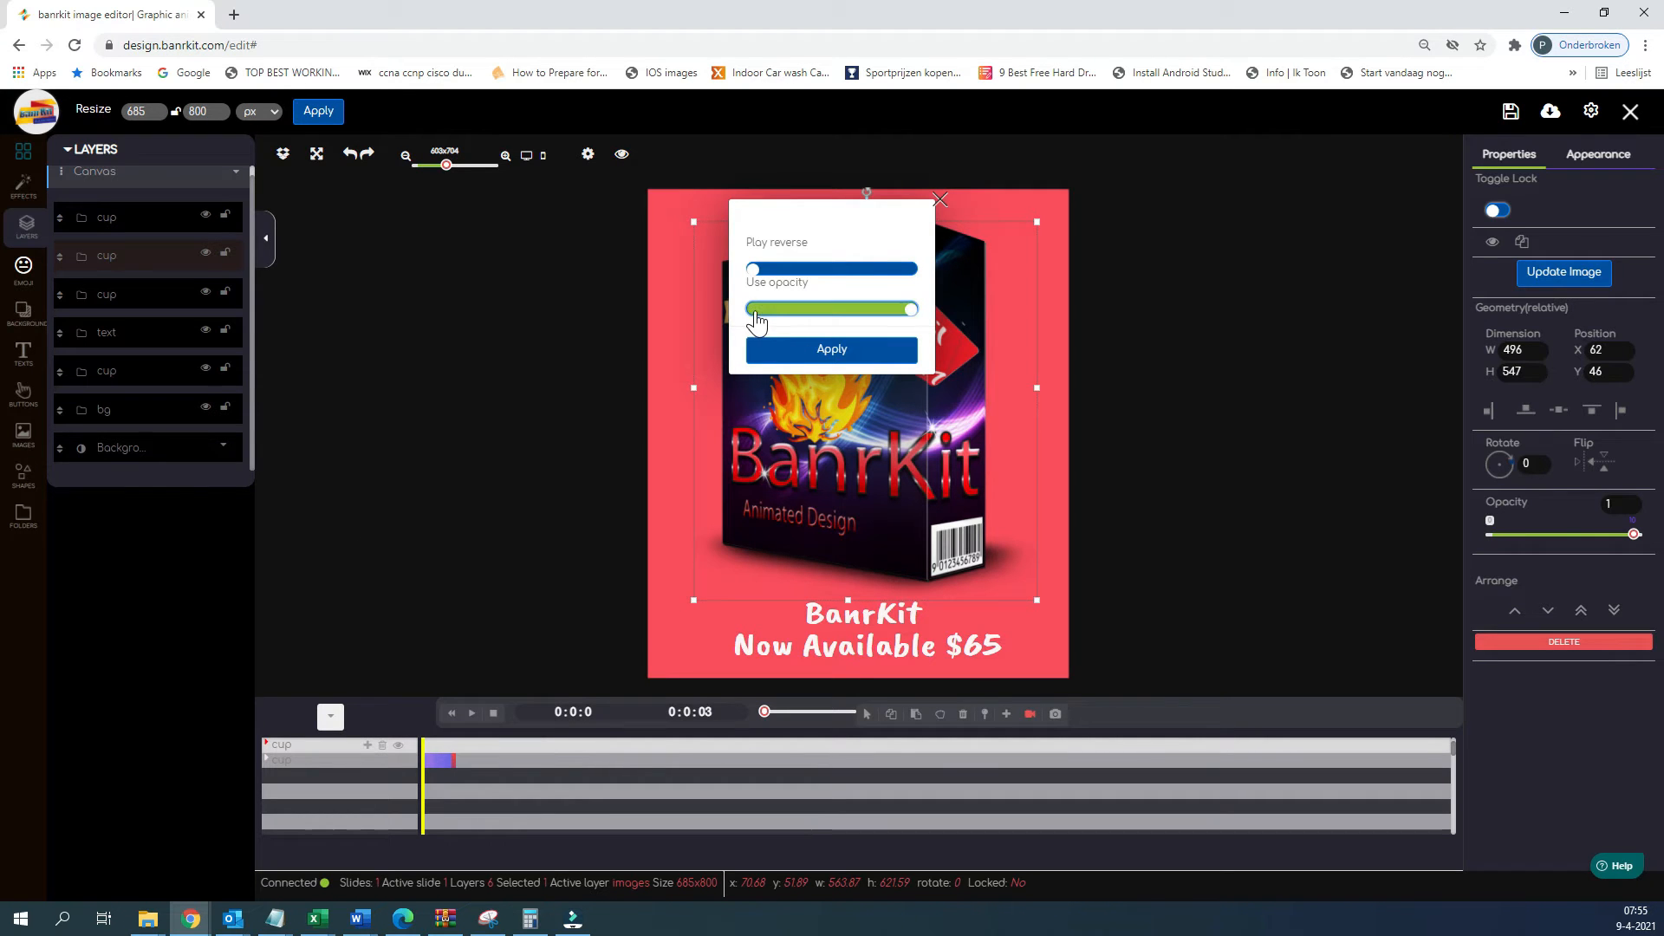
pyautogui.click(800, 357)
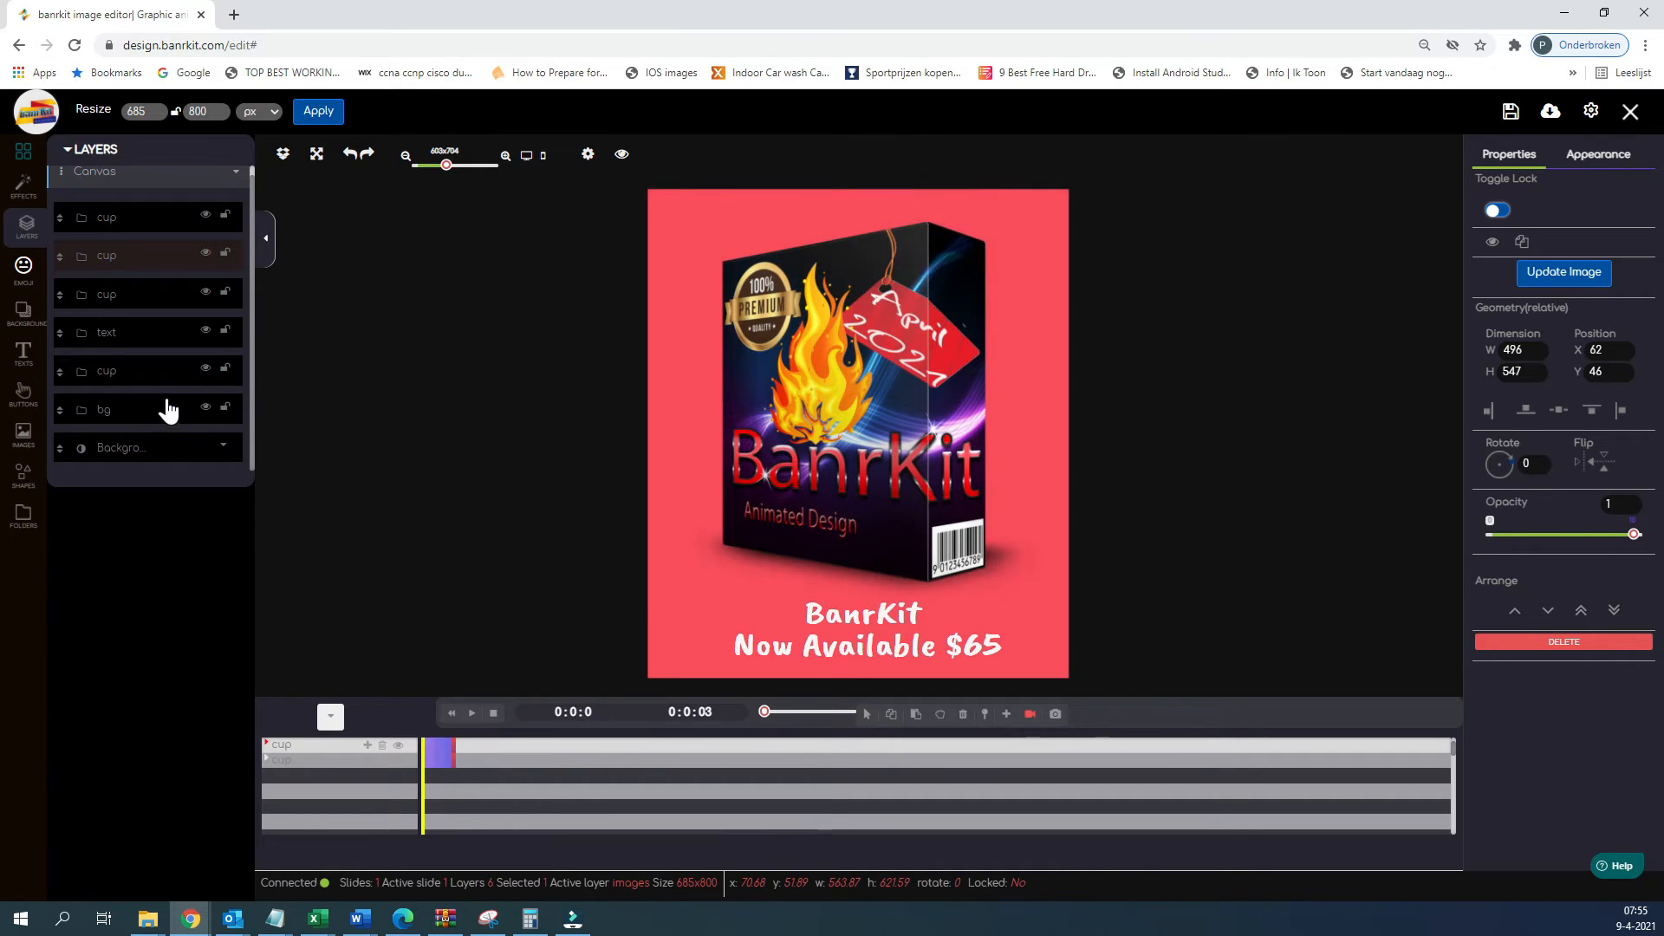
# - Add a Slide top transition with Use opacity enabled to the third cup layer at the start of the timeline
pyautogui.click(103, 296)
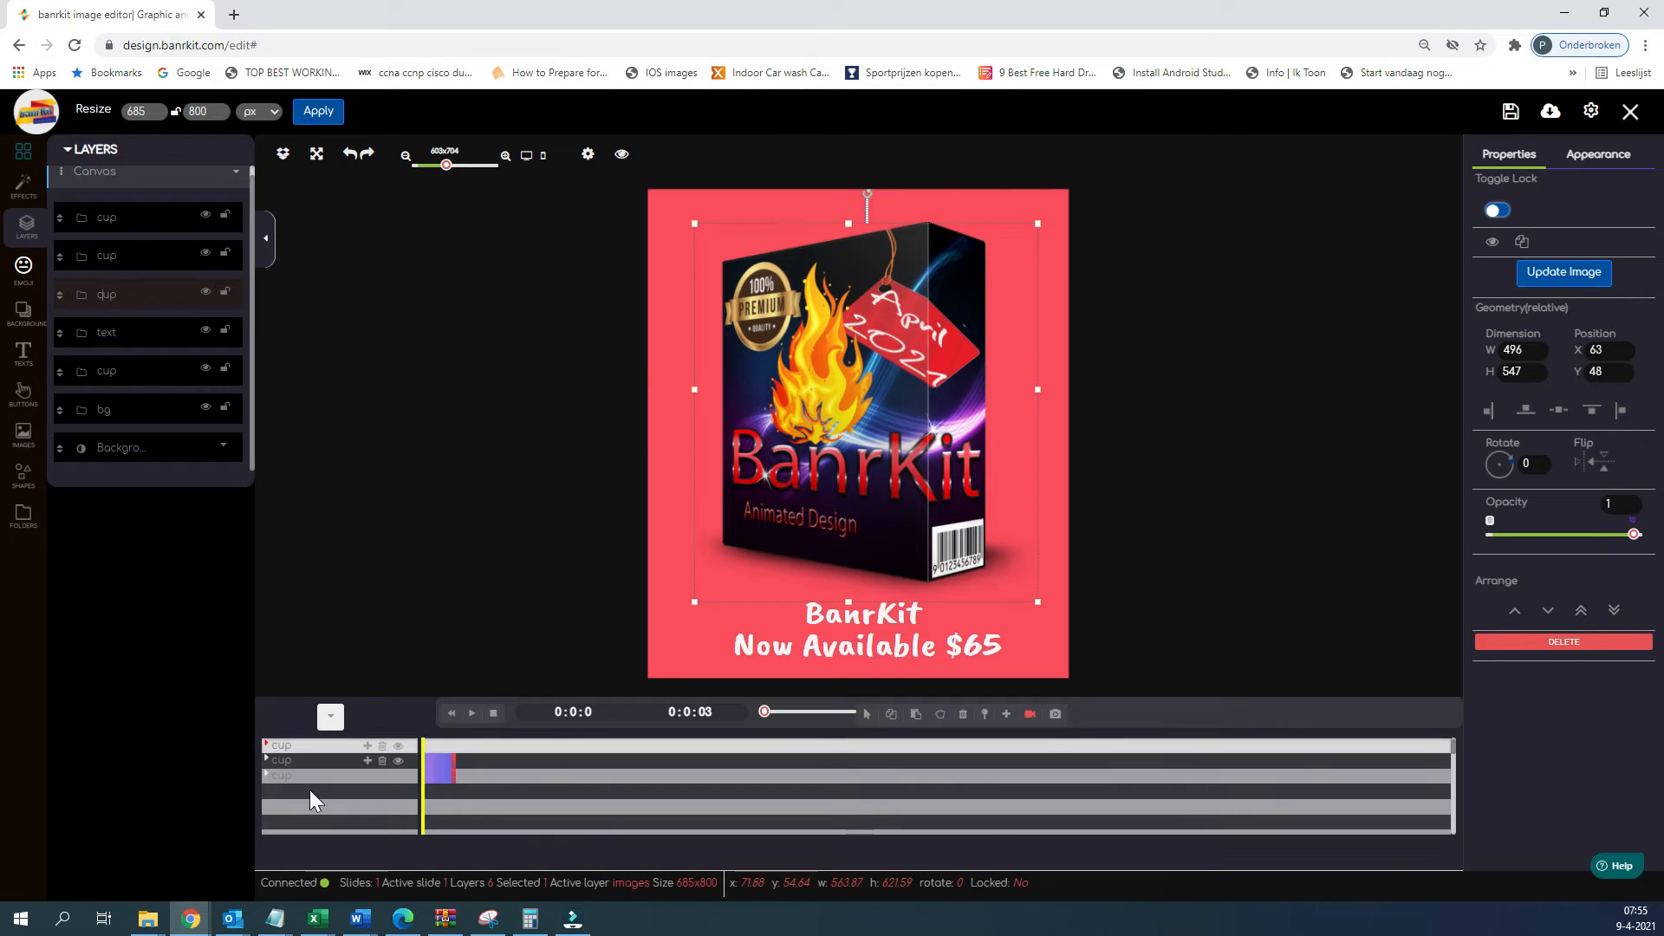
pyautogui.click(368, 749)
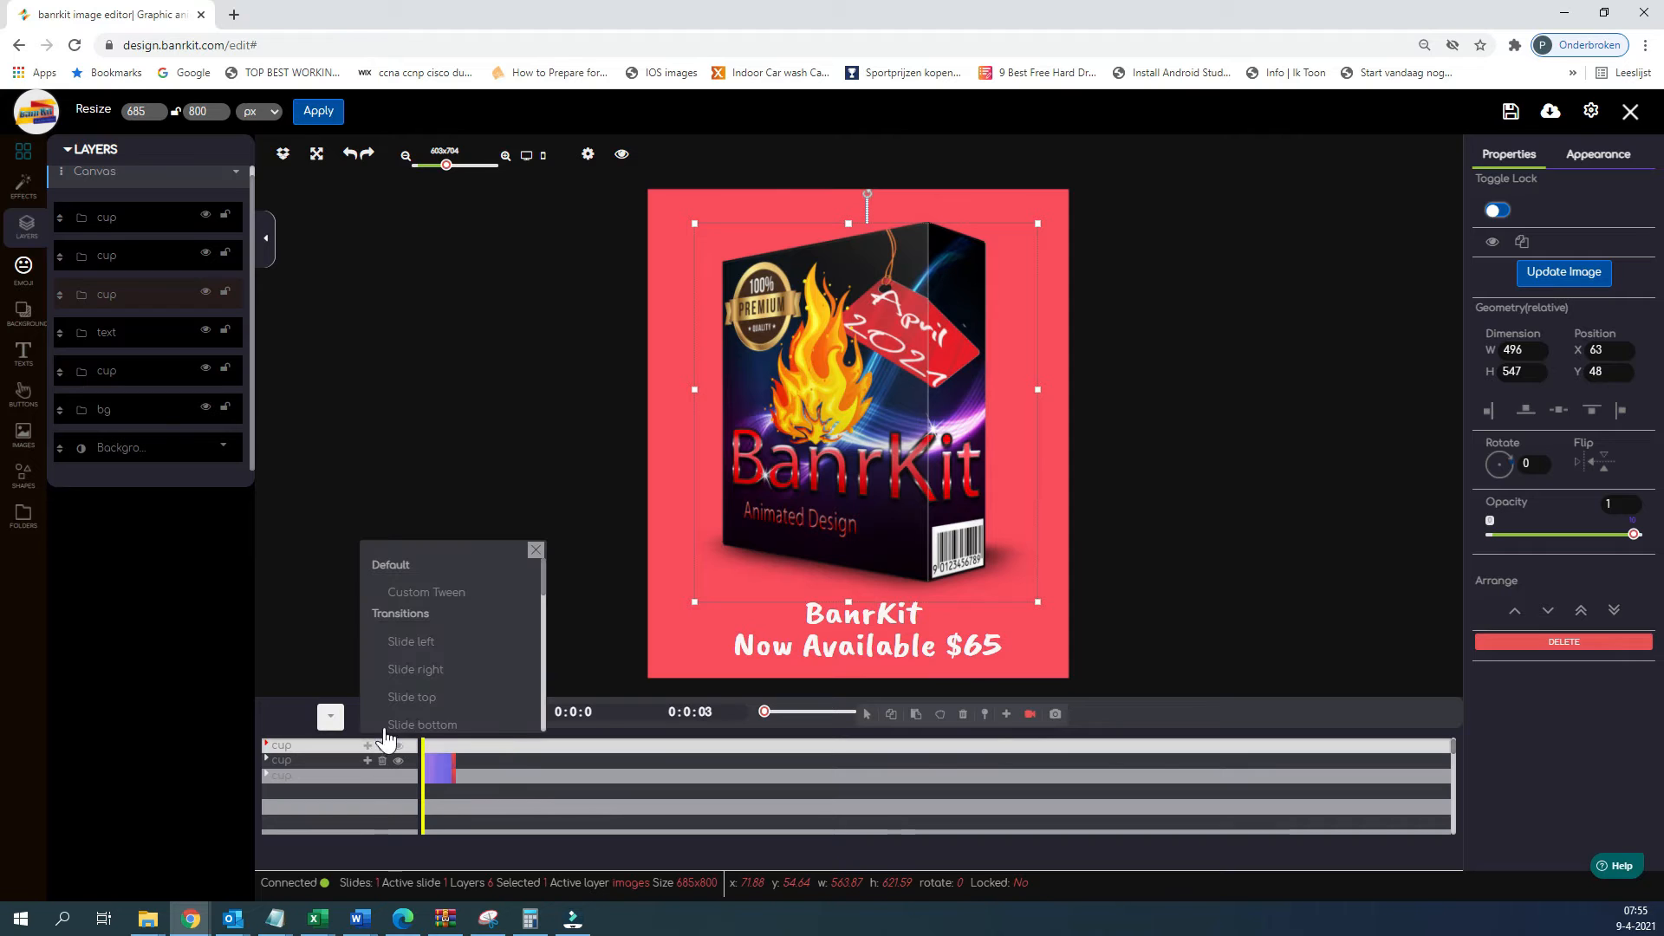
pyautogui.click(422, 701)
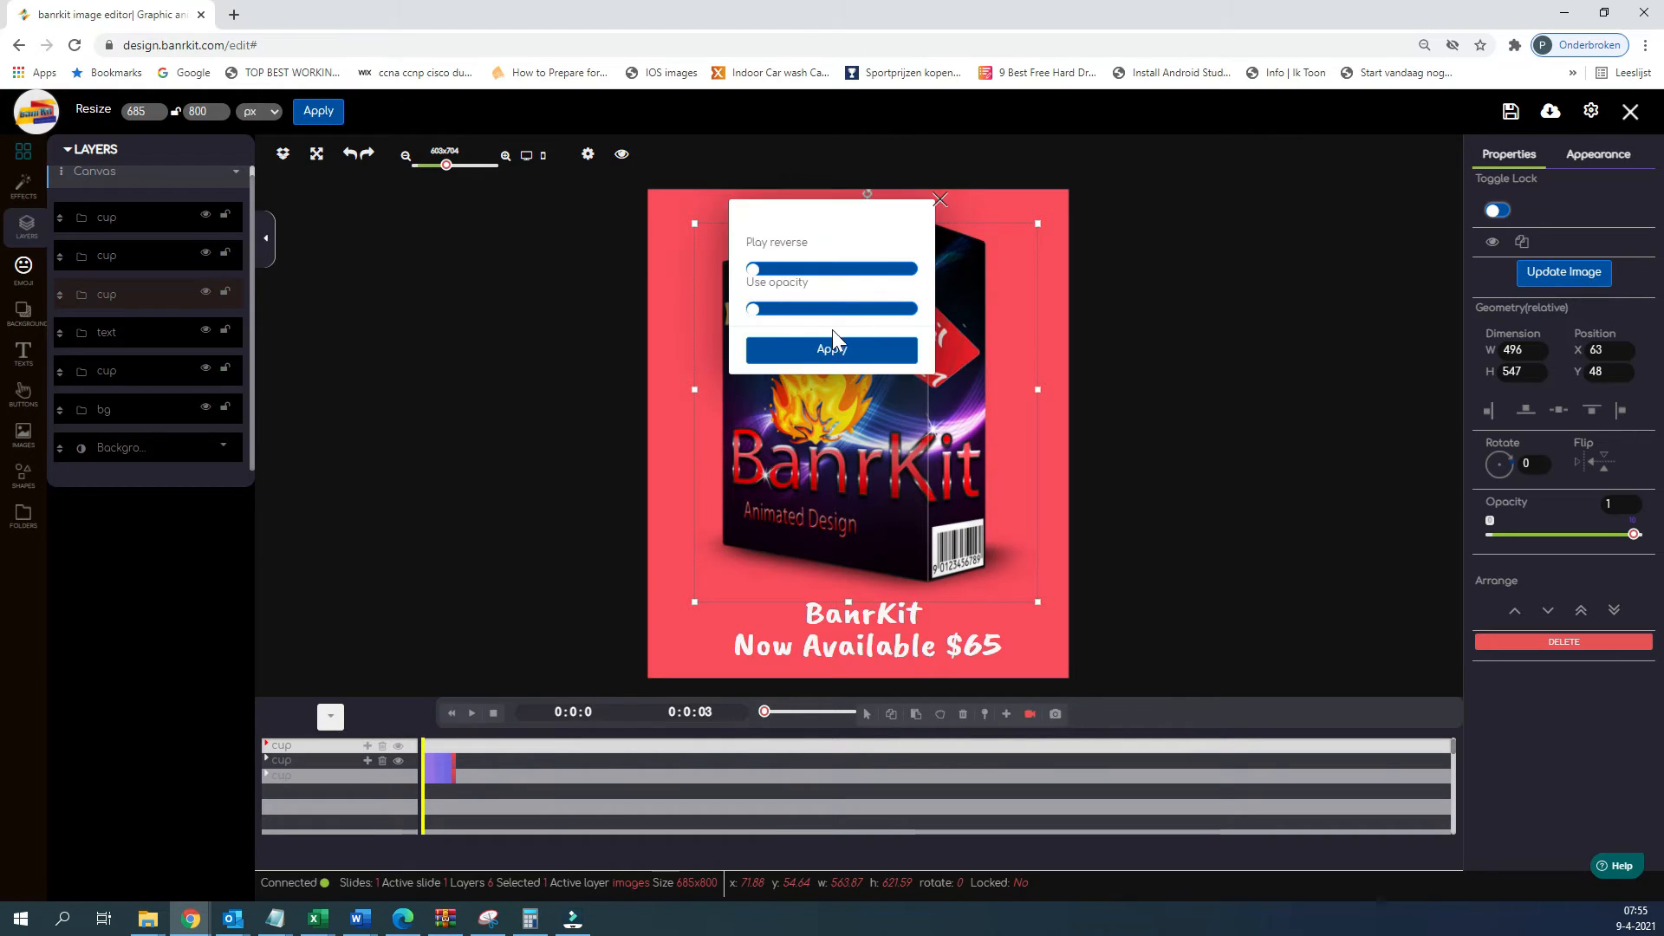
pyautogui.click(755, 311)
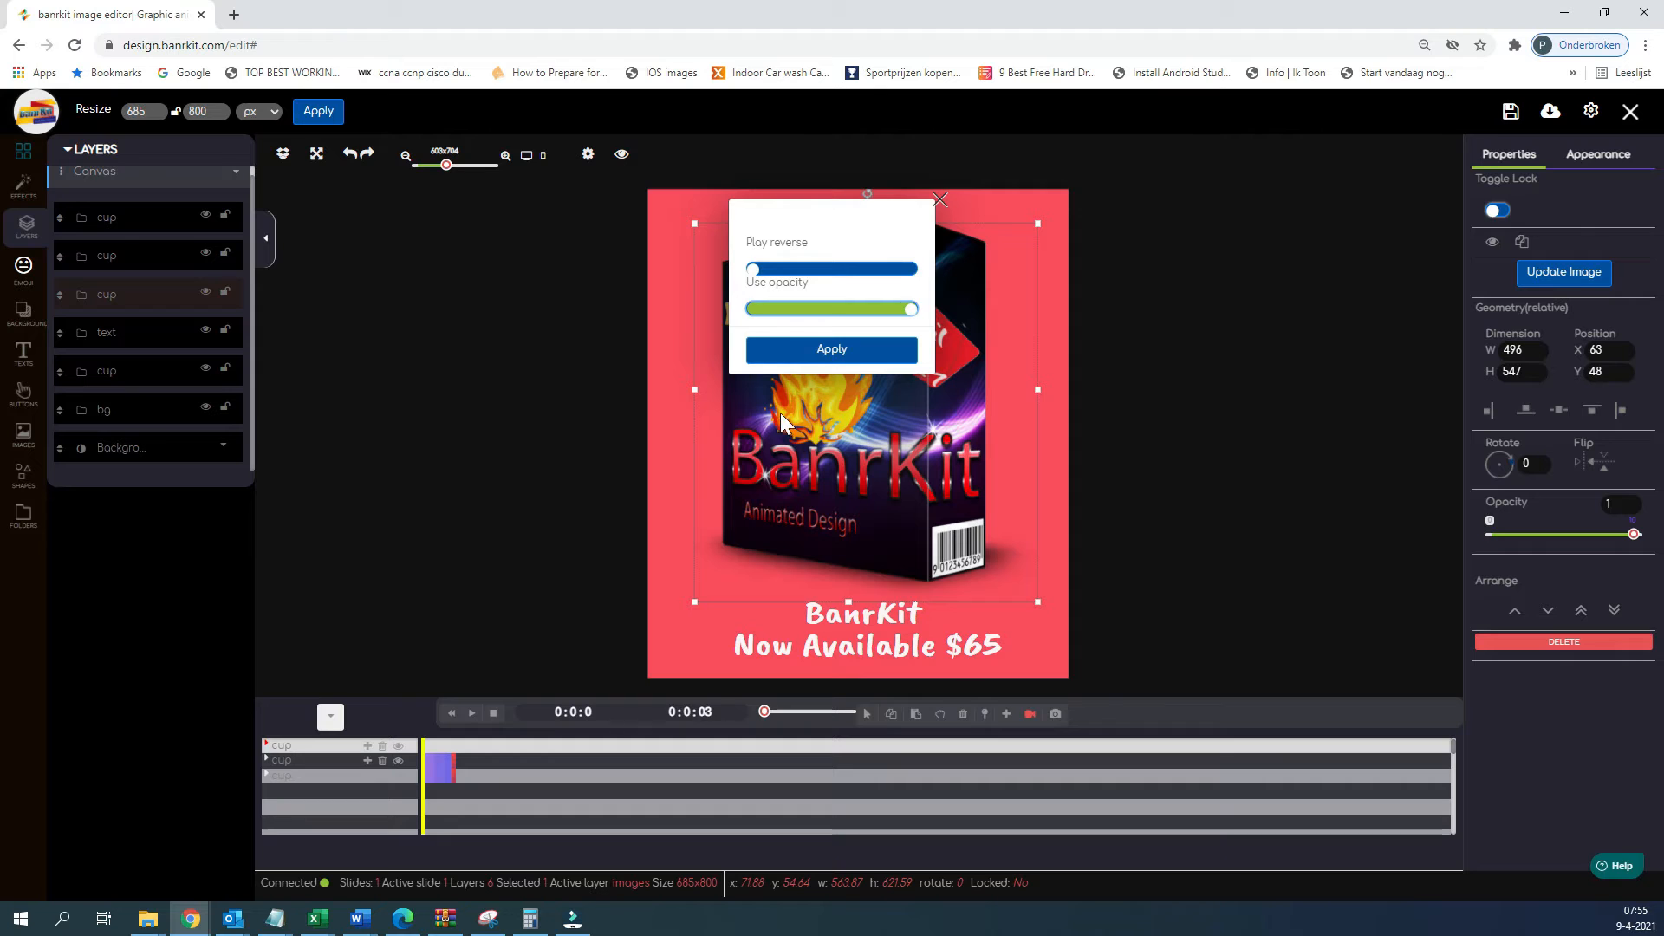
pyautogui.click(819, 350)
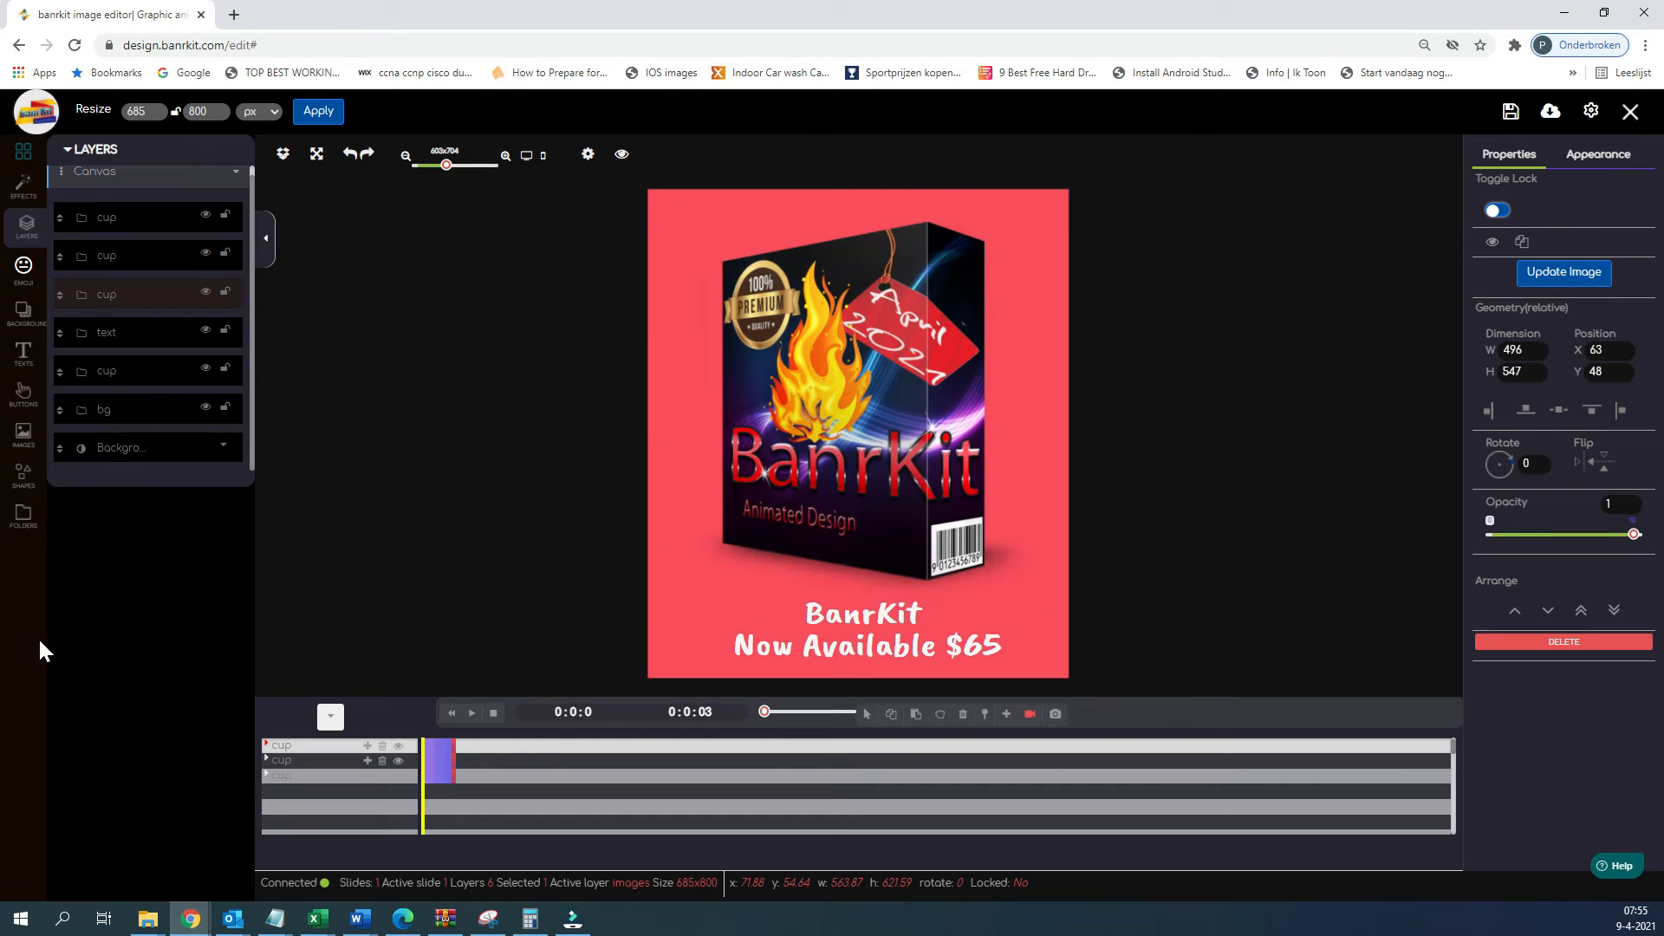
# - Add a Slide bottom transition with Use opacity enabled to the cup layer below the text at the start of the timeline
pyautogui.click(102, 388)
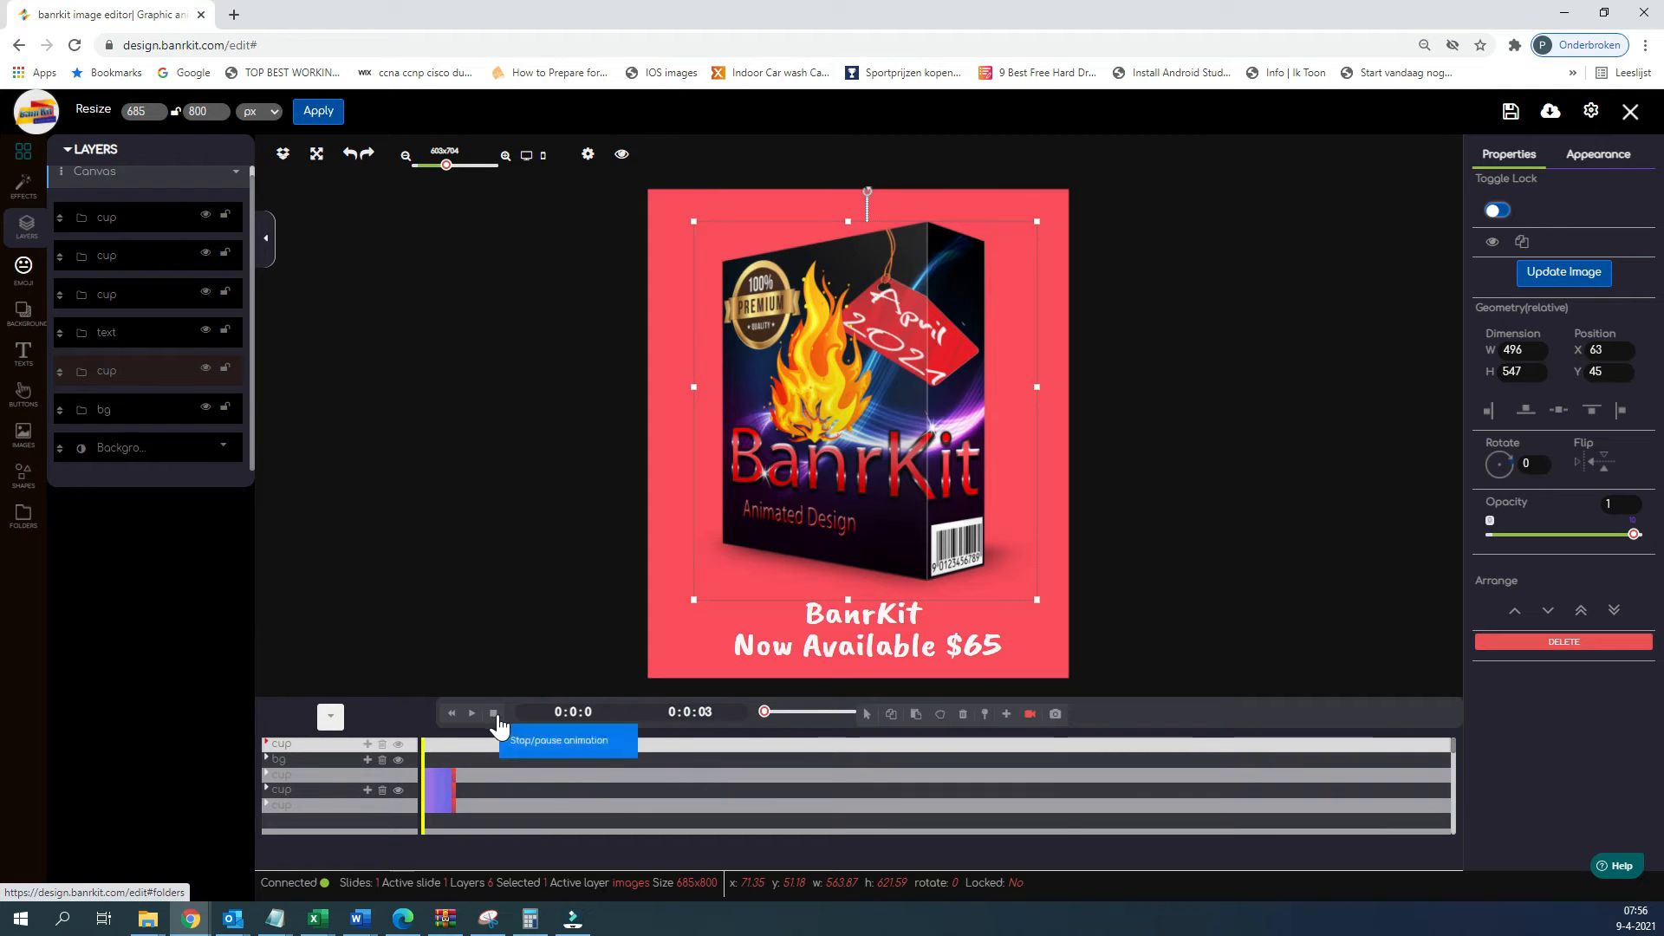
pyautogui.click(367, 743)
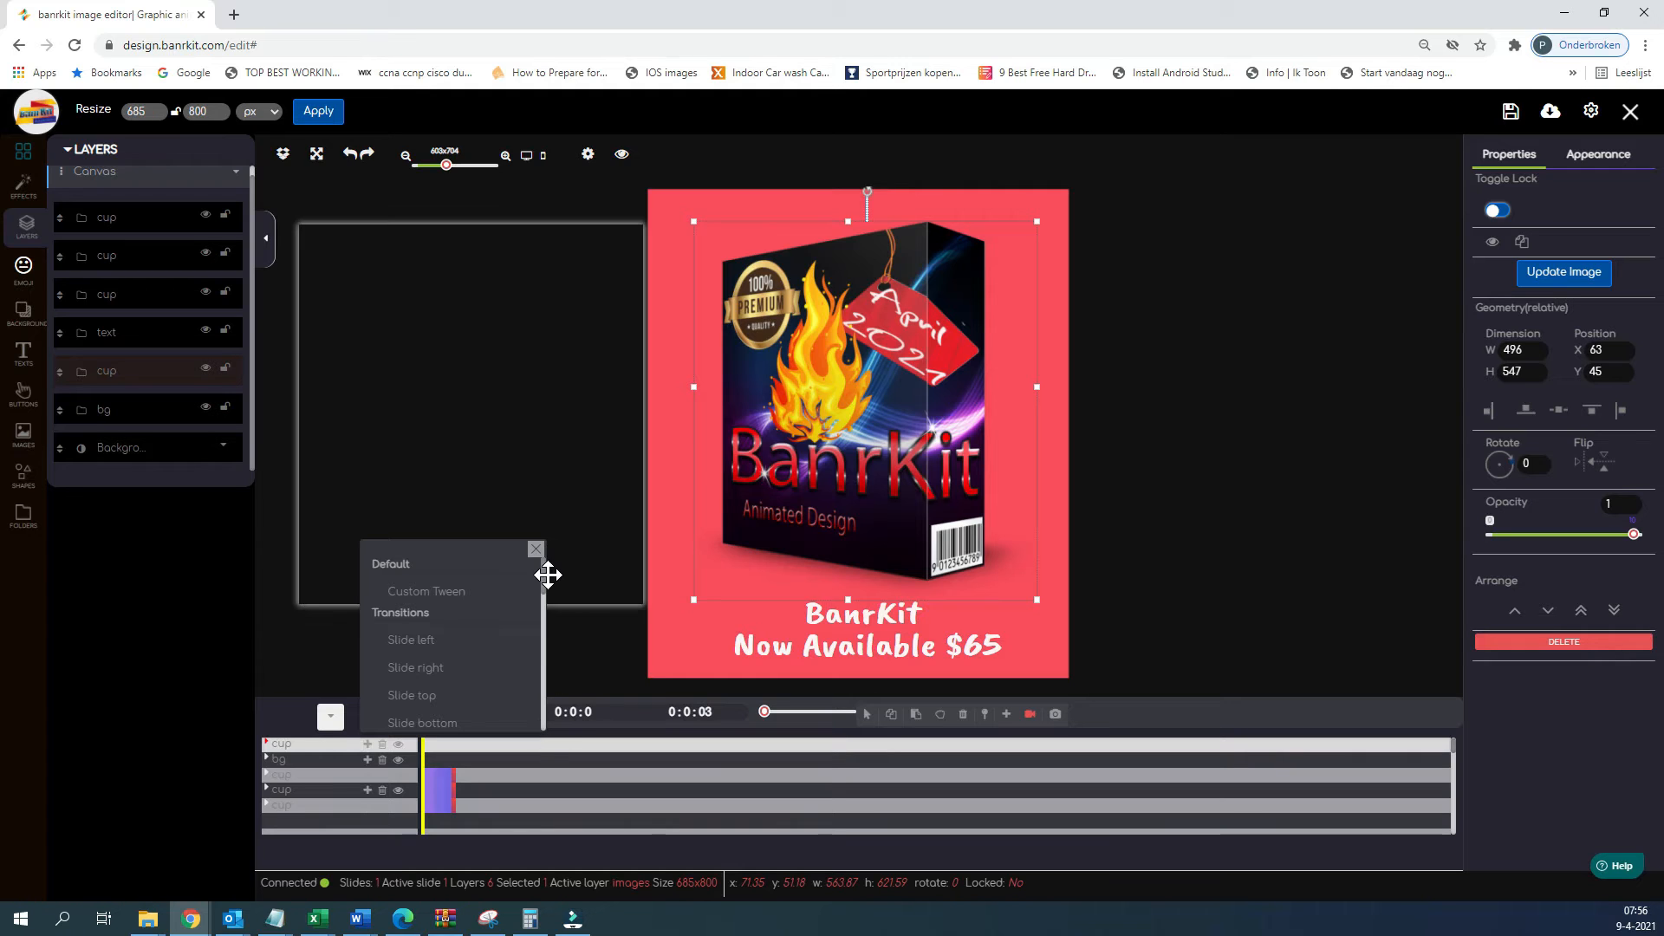
pyautogui.moveTo(543, 577); pyautogui.dragTo(542, 589)
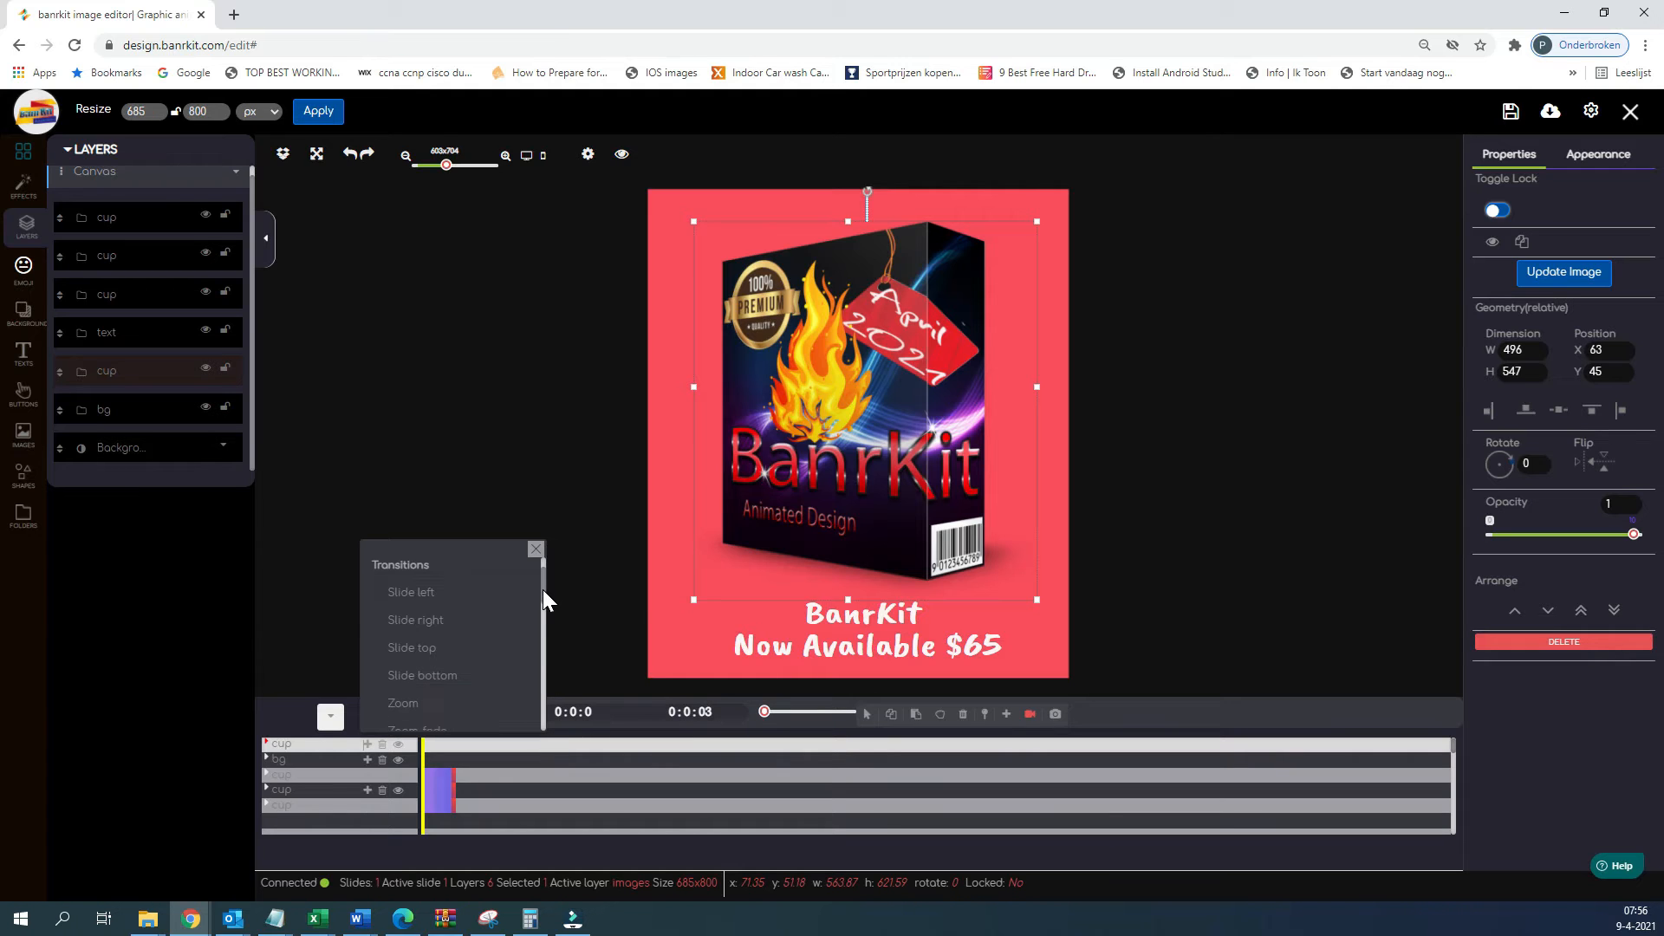
pyautogui.click(434, 684)
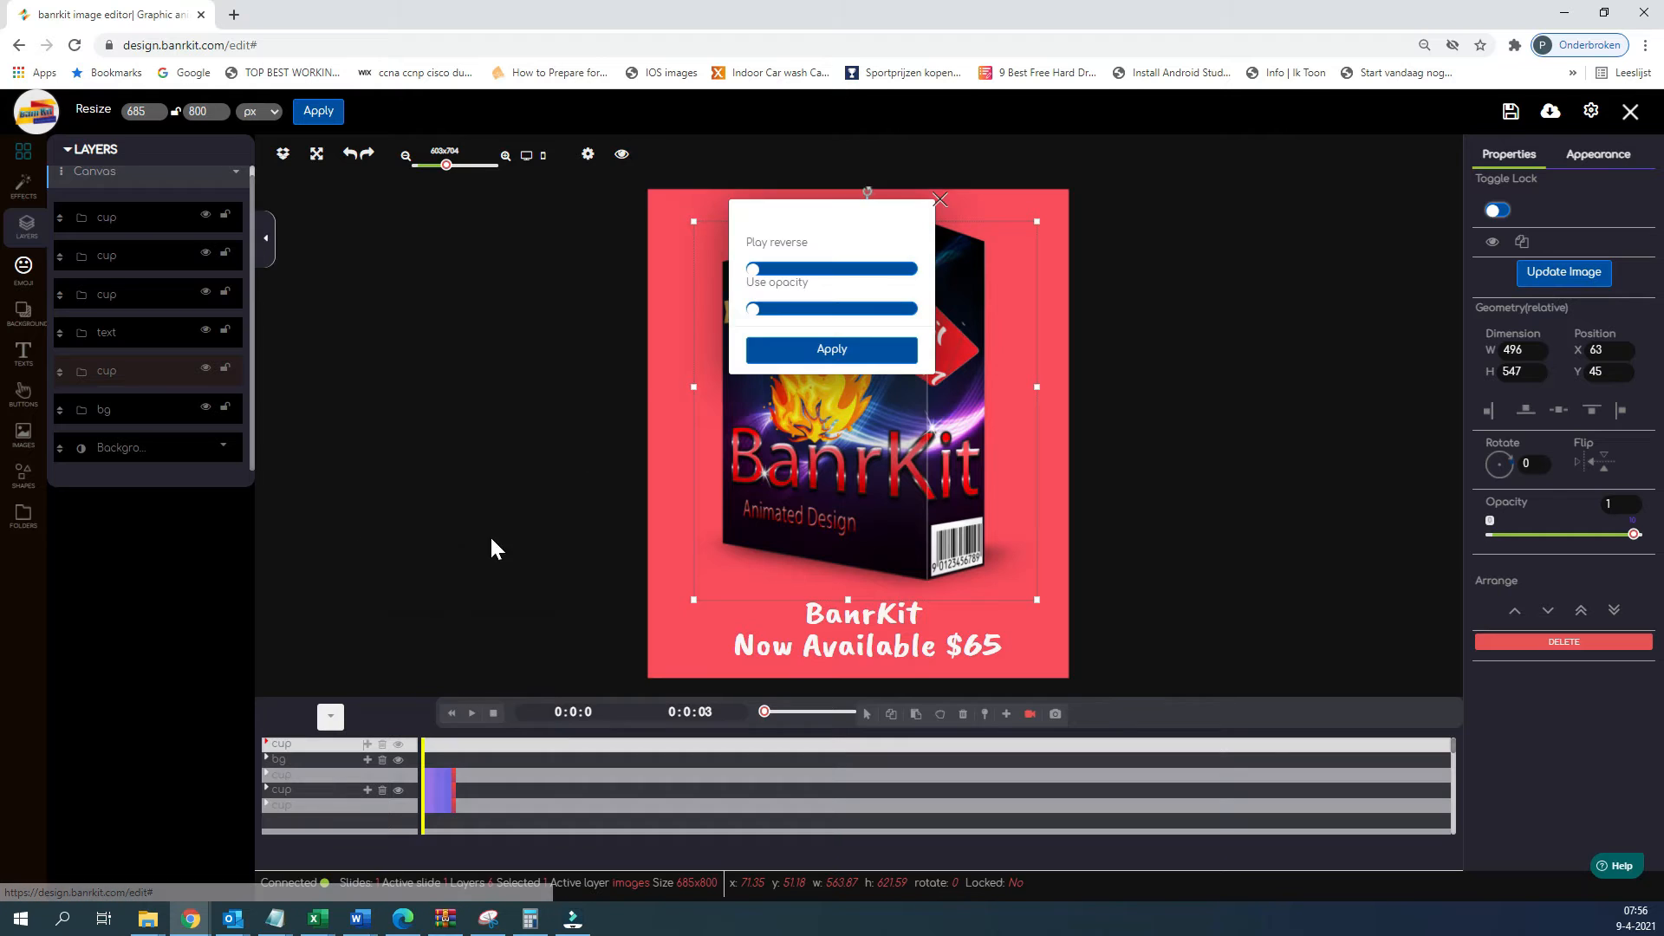
pyautogui.click(752, 310)
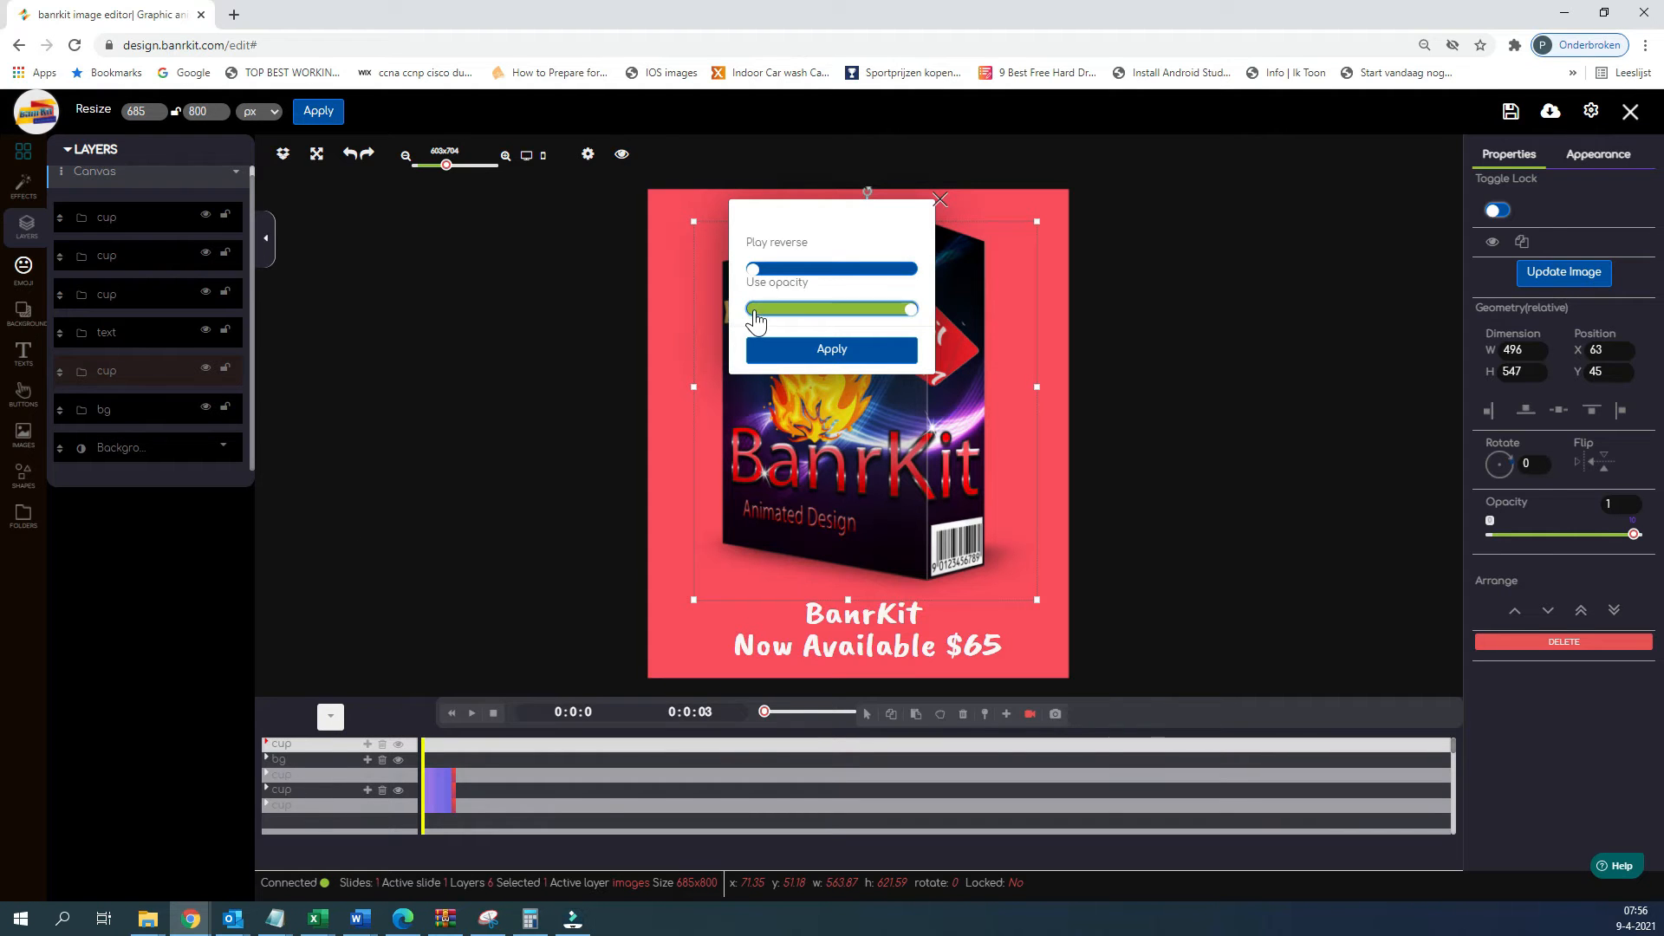
pyautogui.click(827, 350)
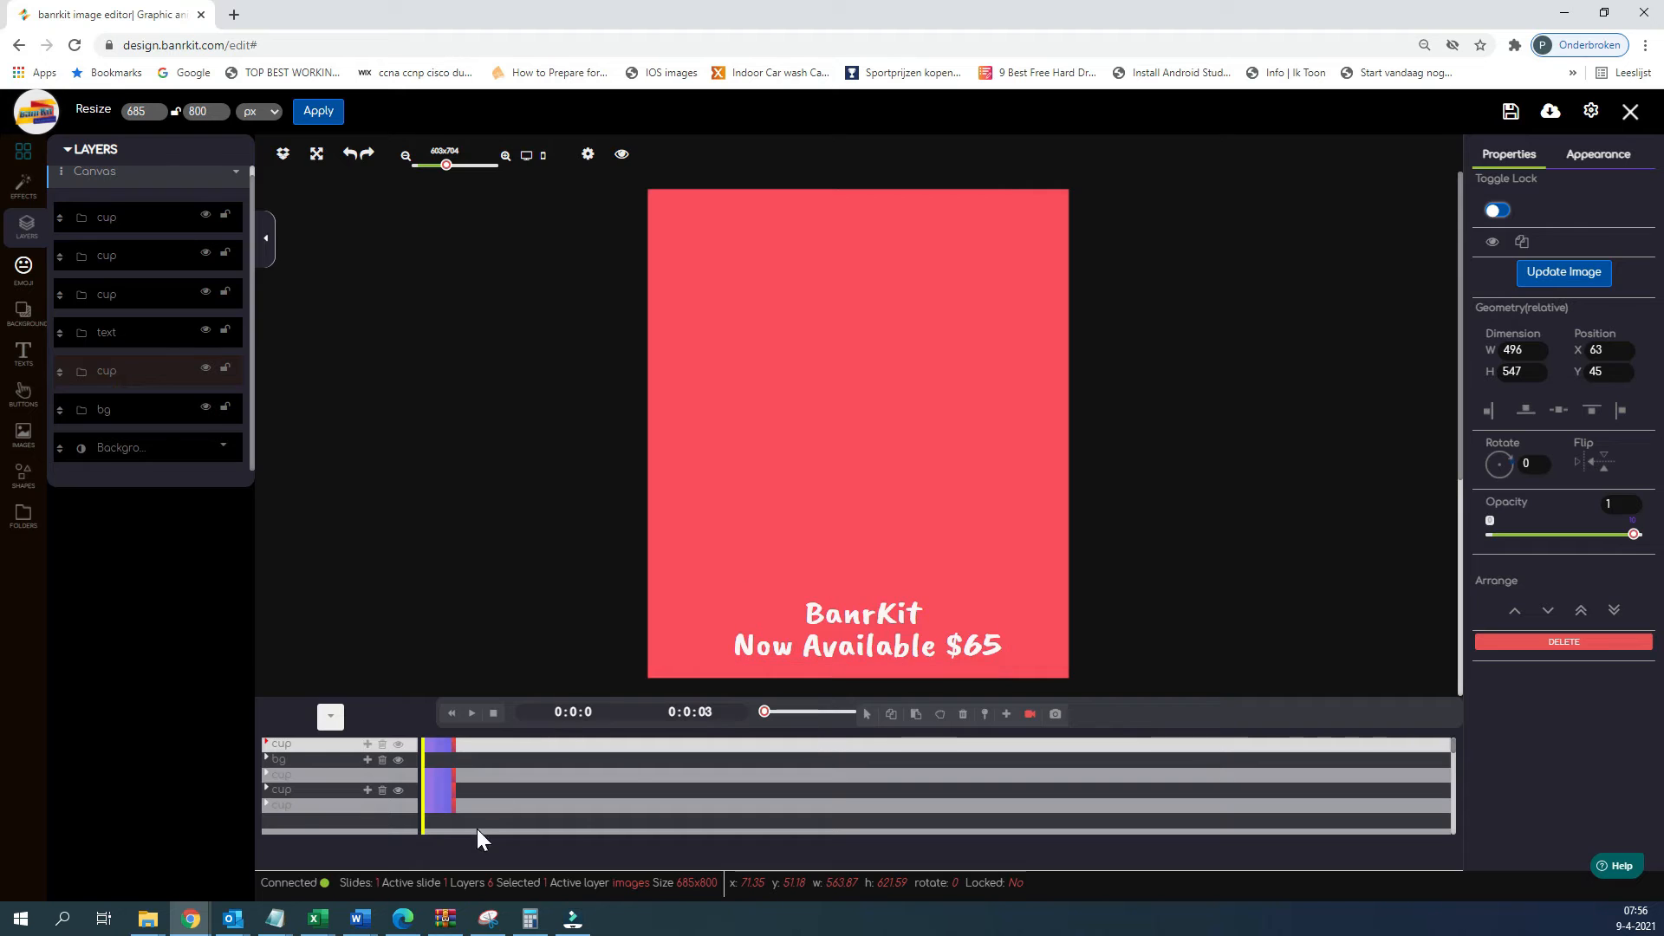
# - Add an Entrance transition with Use opacity enabled to the text layer at the timeline start and preview the animation
pyautogui.click(107, 333)
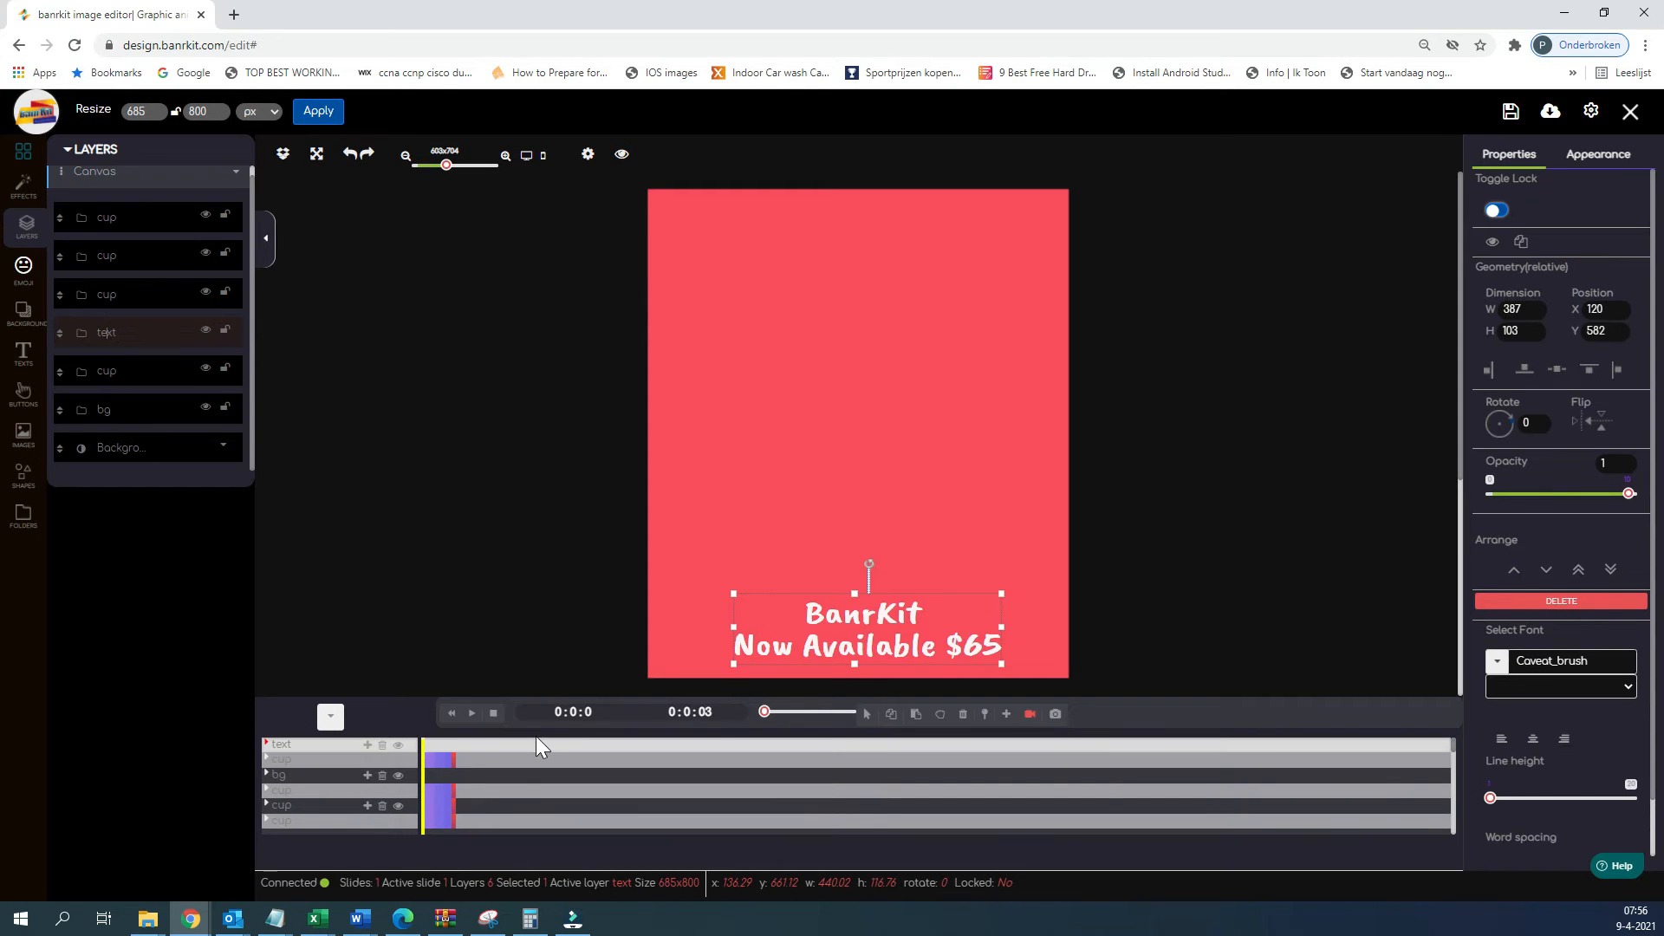
pyautogui.click(368, 745)
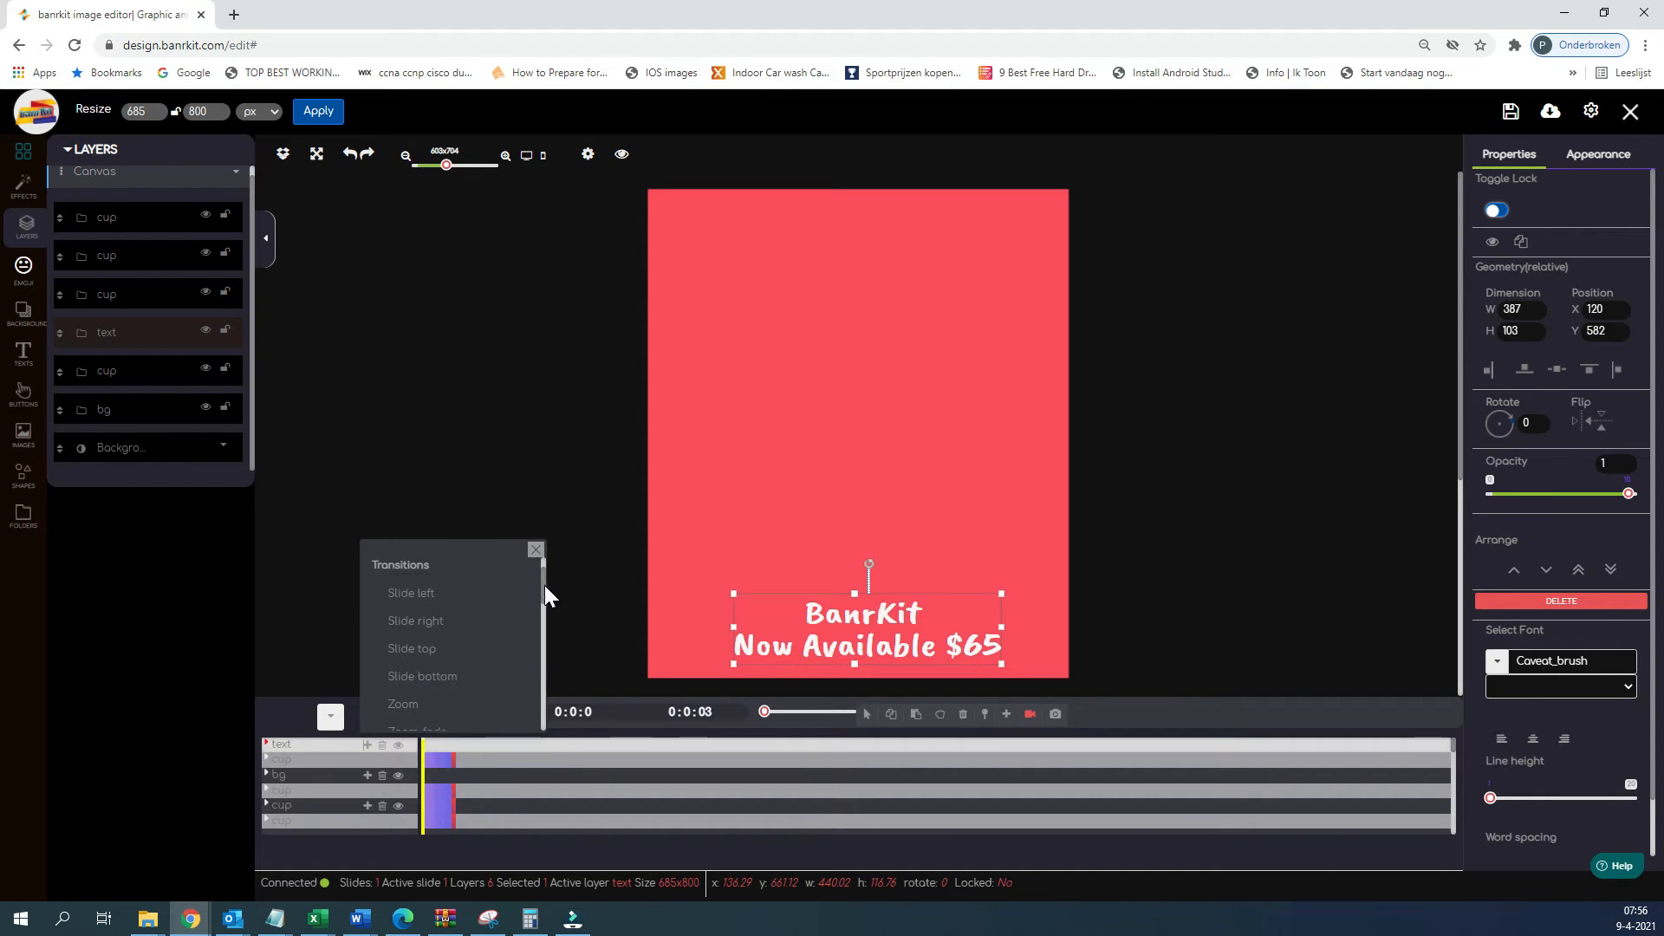
pyautogui.moveTo(543, 591); pyautogui.dragTo(547, 634)
pyautogui.scroll(-3, 487, 667)
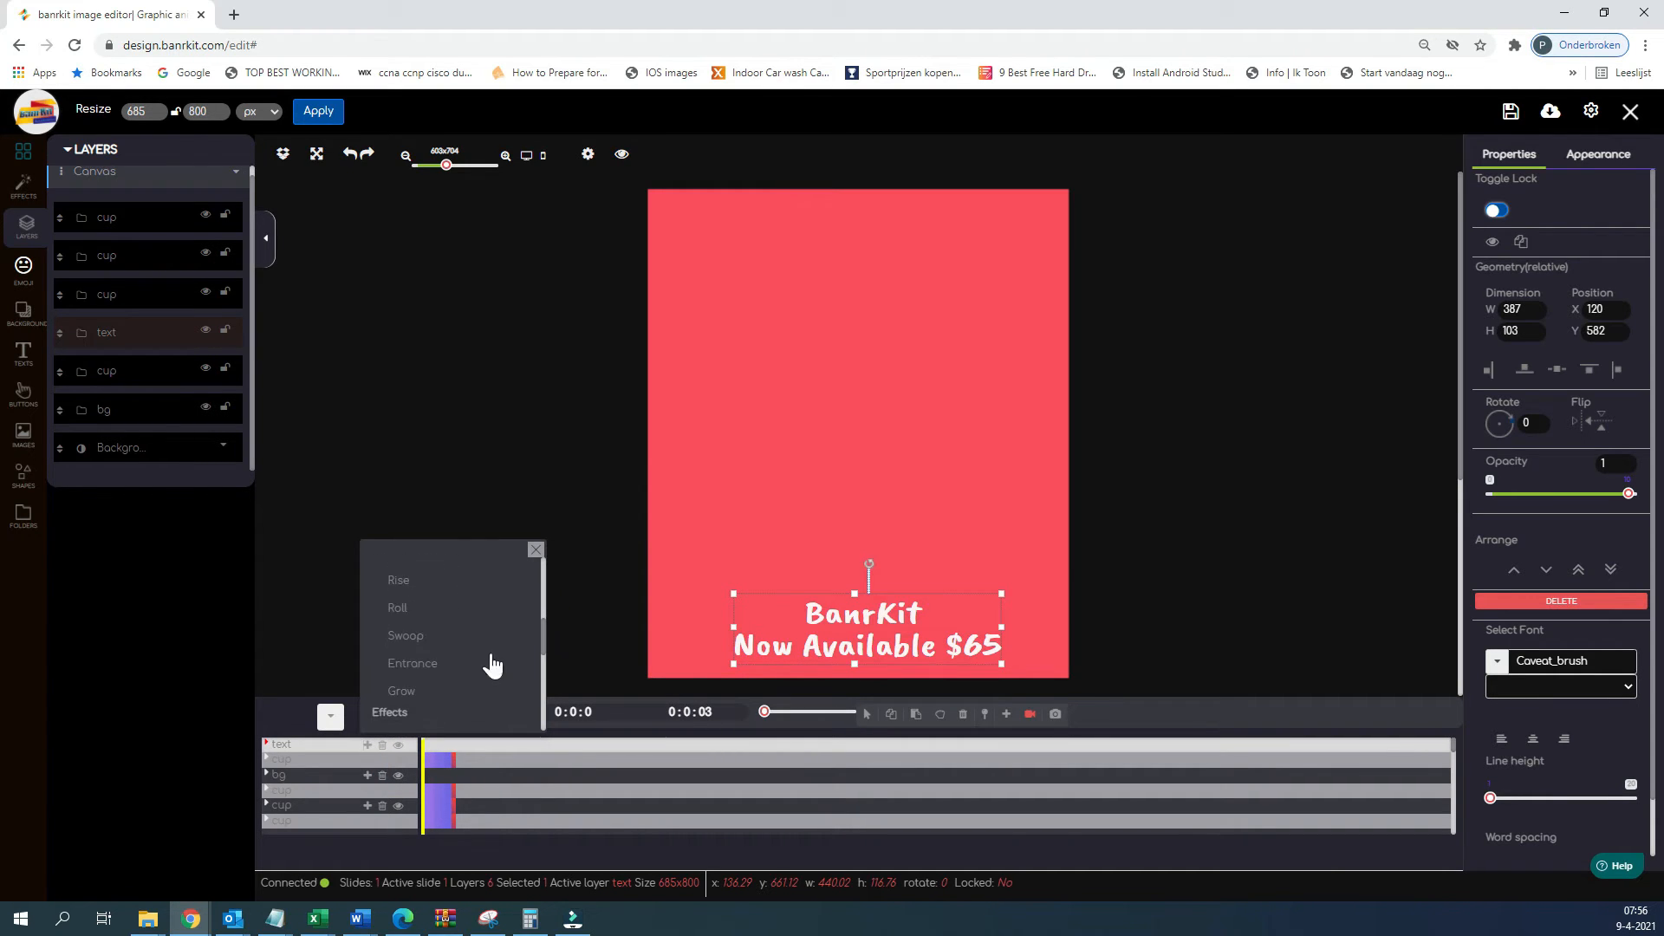
pyautogui.click(419, 661)
pyautogui.click(753, 310)
pyautogui.click(819, 351)
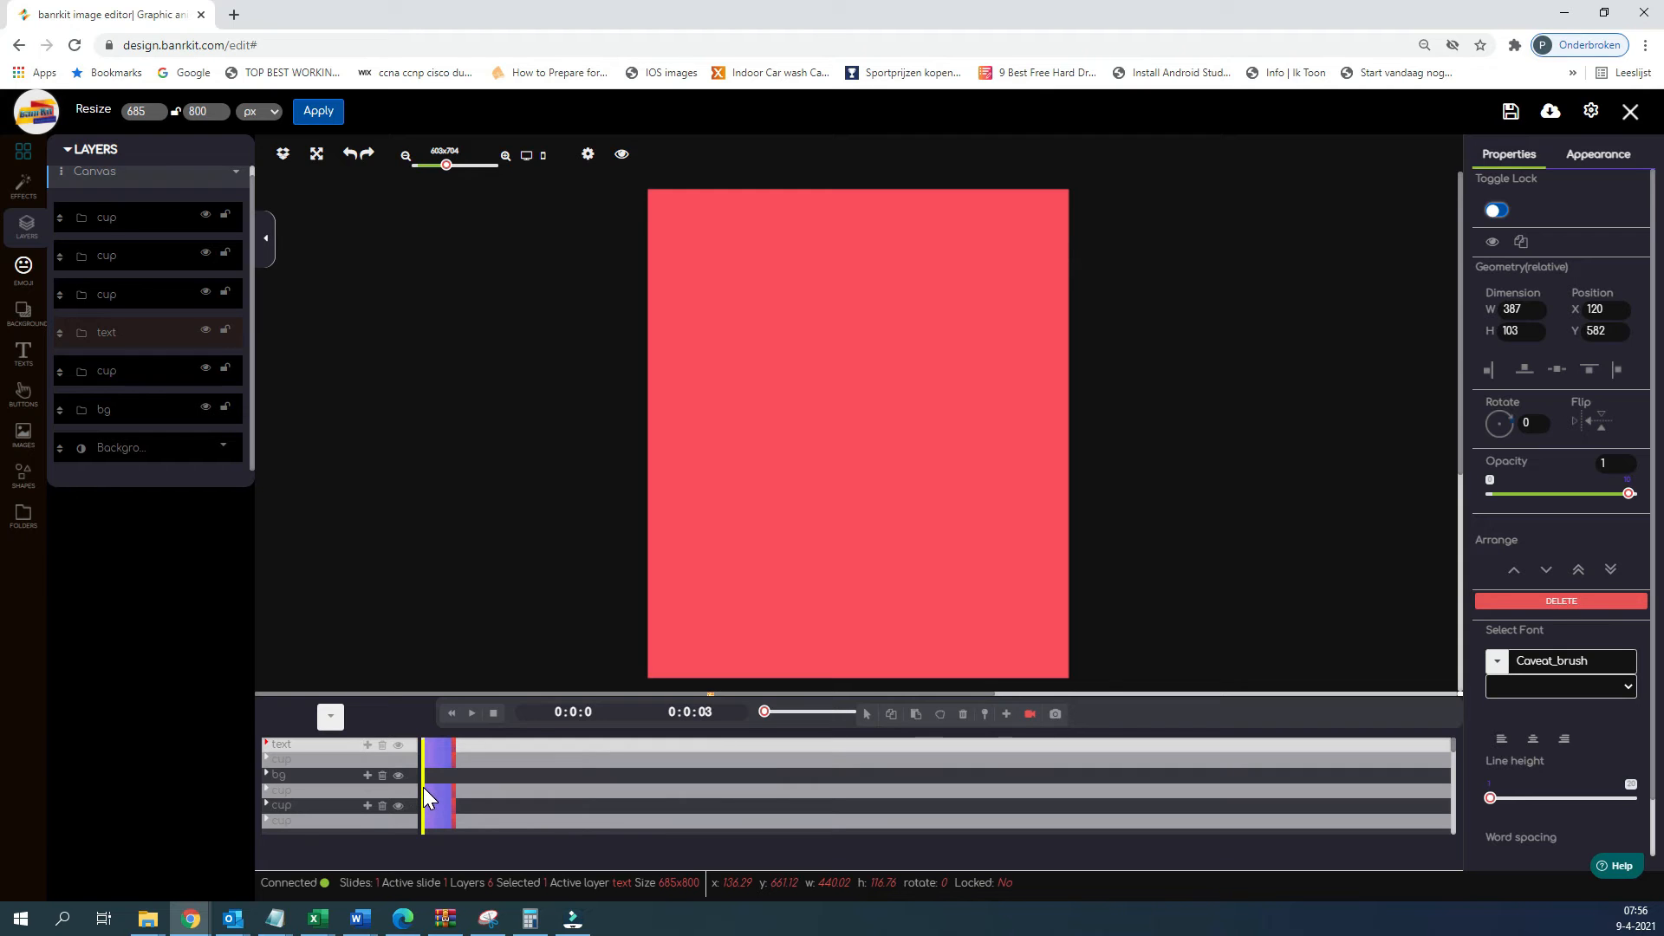
pyautogui.moveTo(423, 787); pyautogui.dragTo(422, 787)
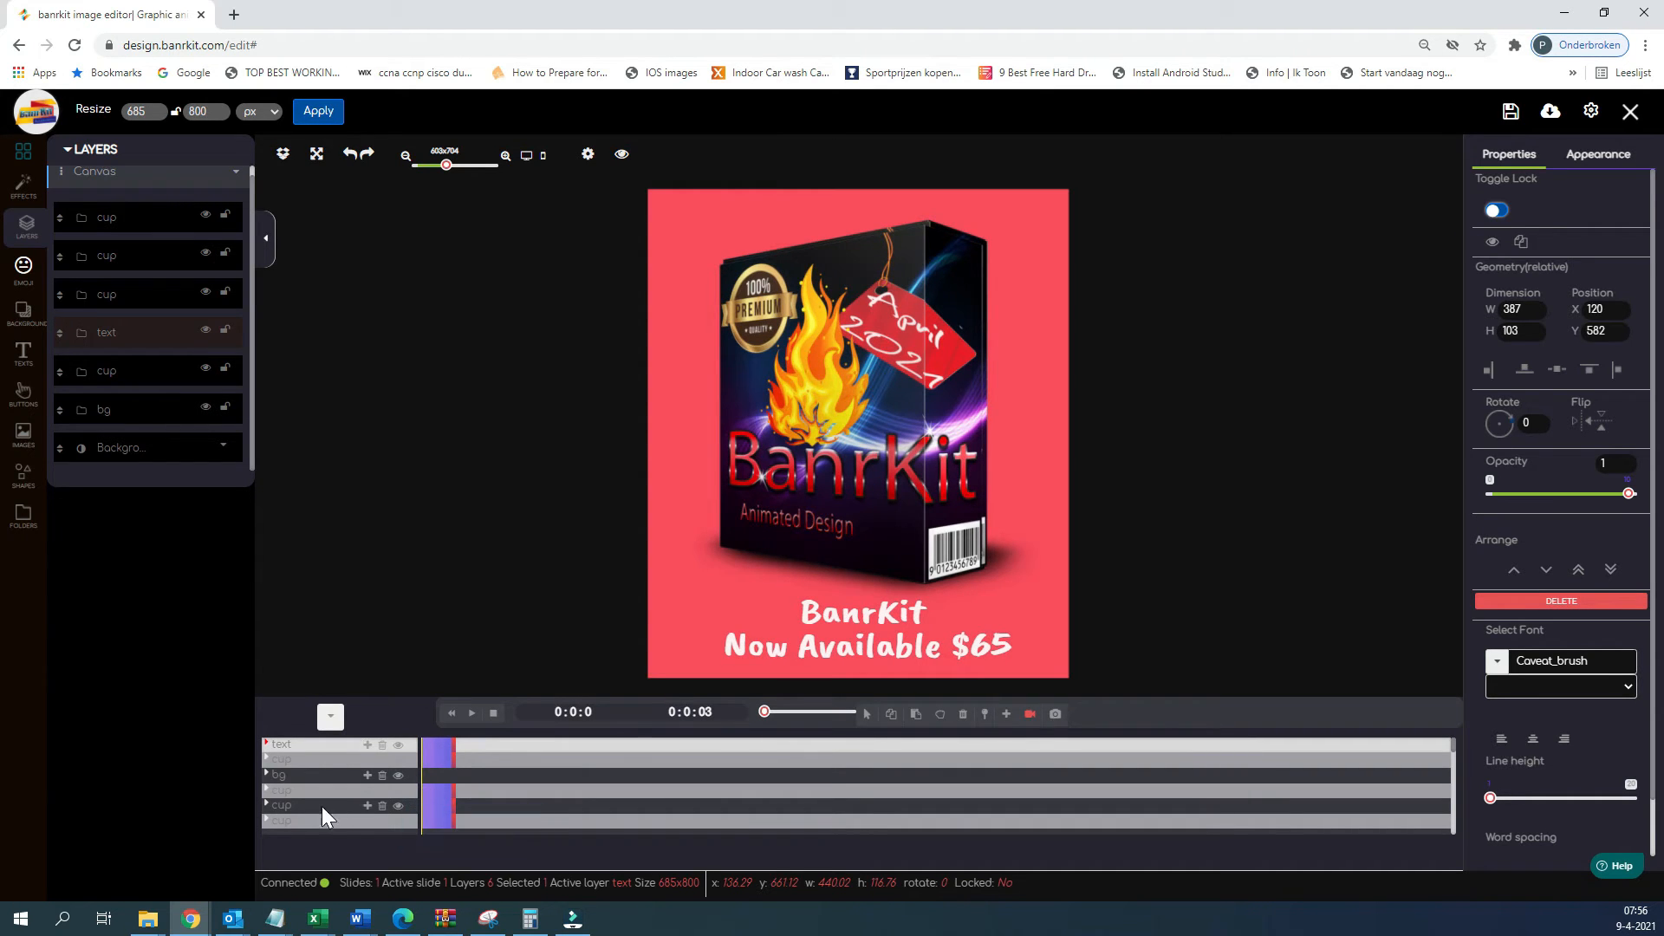
pyautogui.click(471, 716)
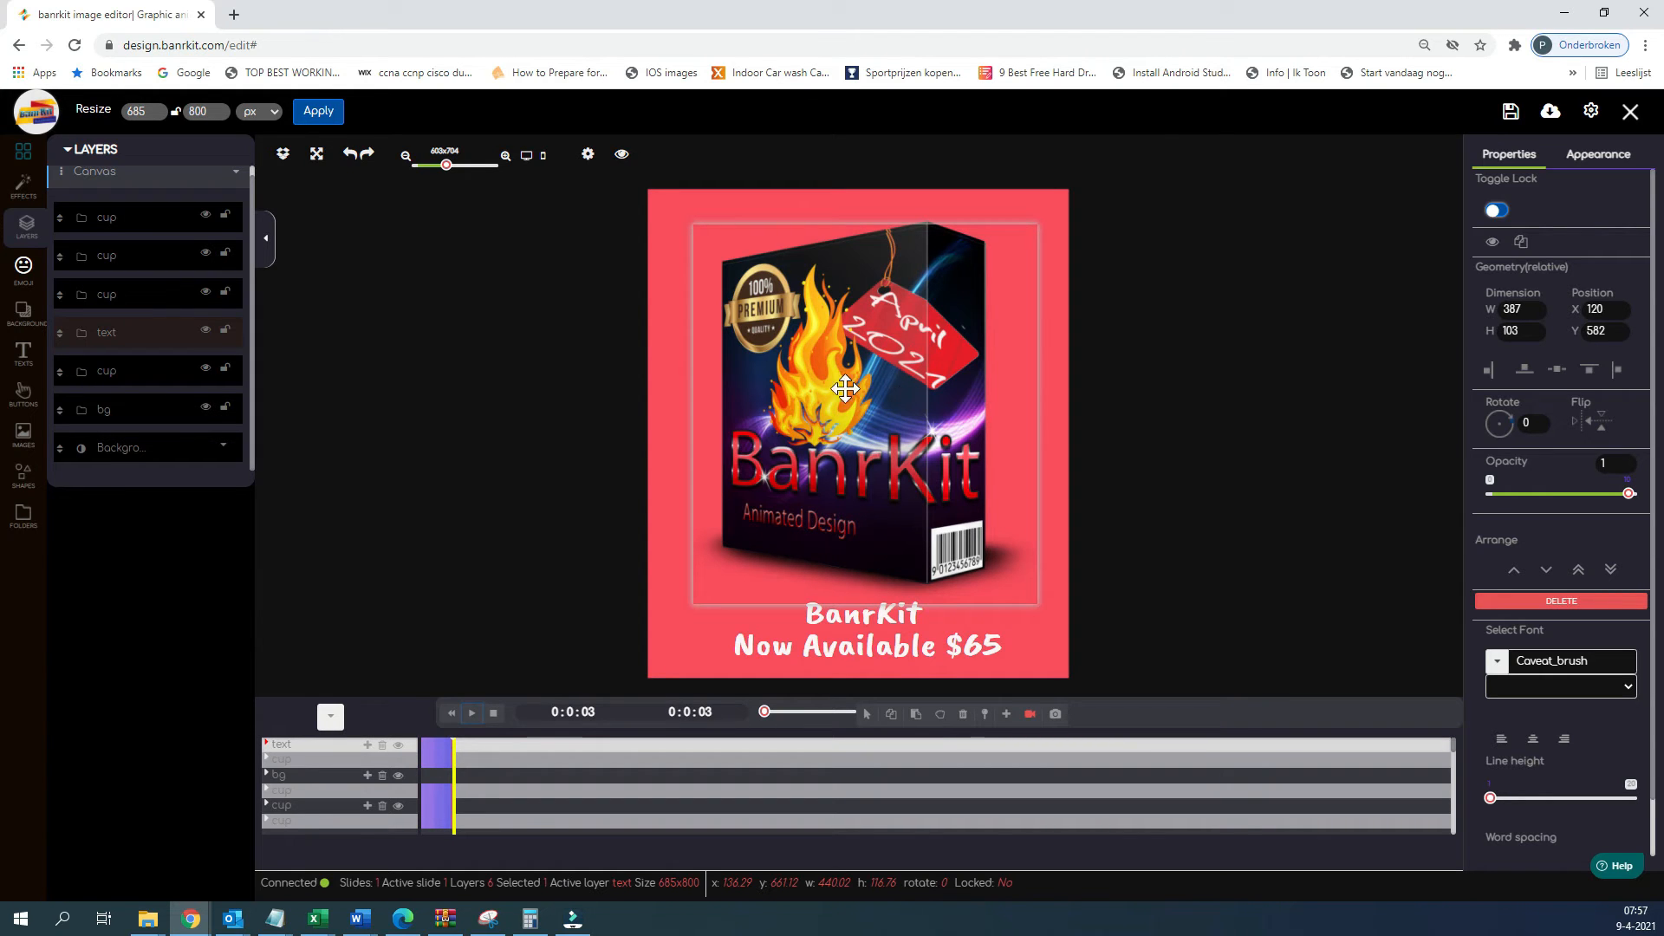
# - Add a Bounce effect to the topmost cup layer at 0:0:03 and play the animation from the start
pyautogui.click(850, 430)
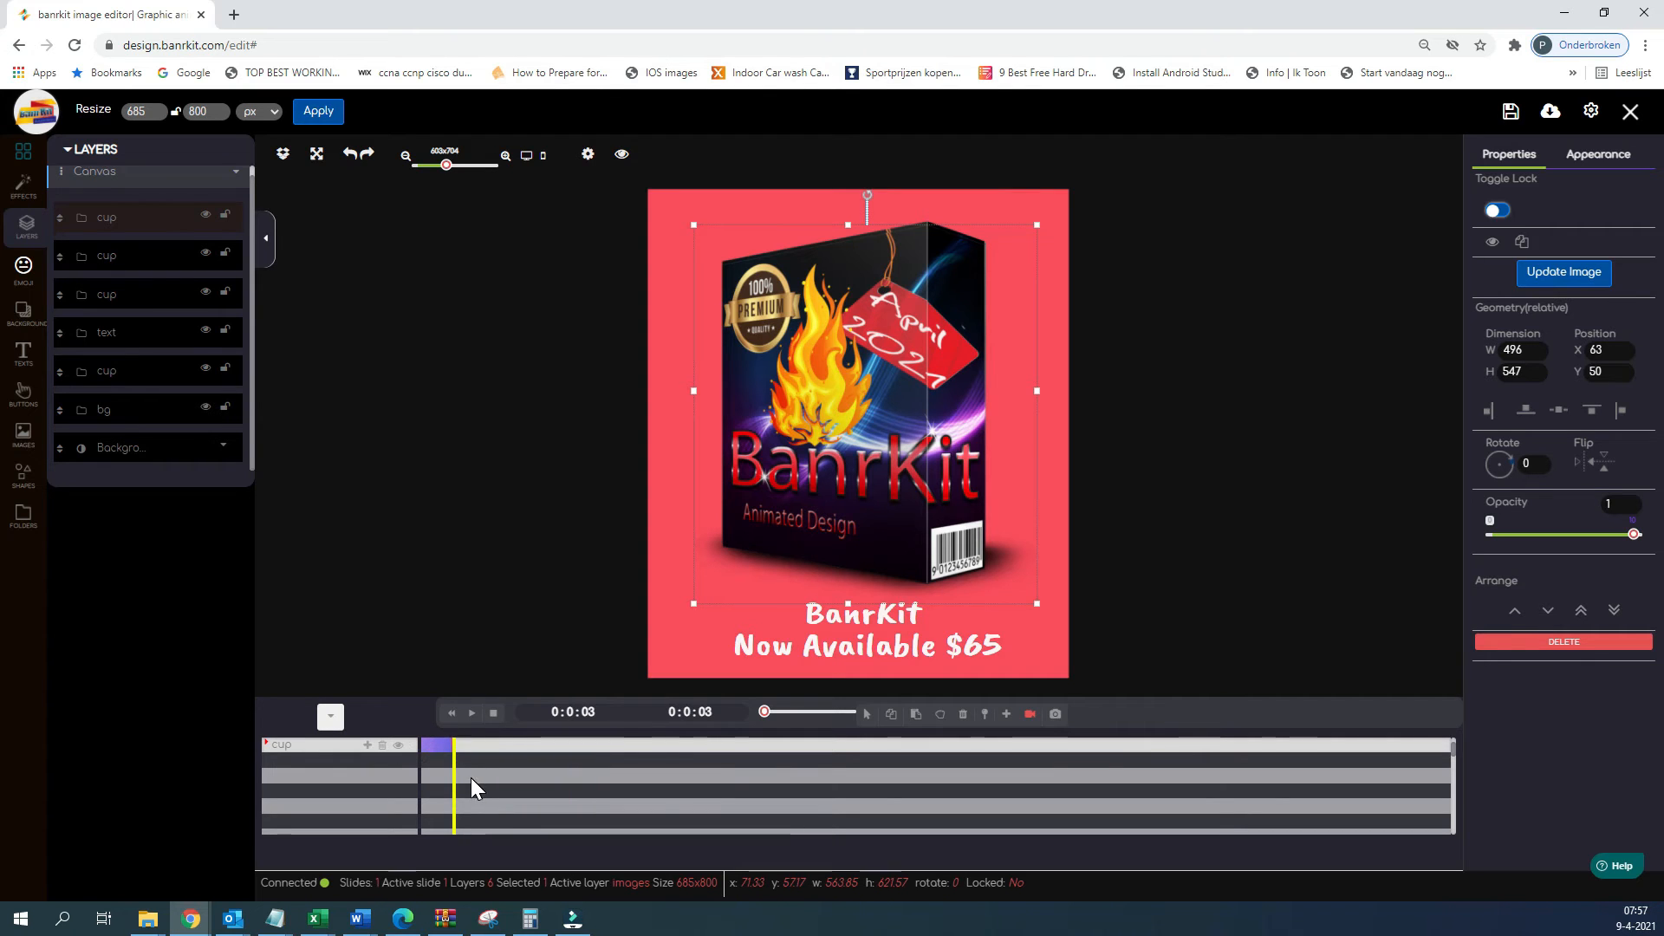
pyautogui.click(368, 745)
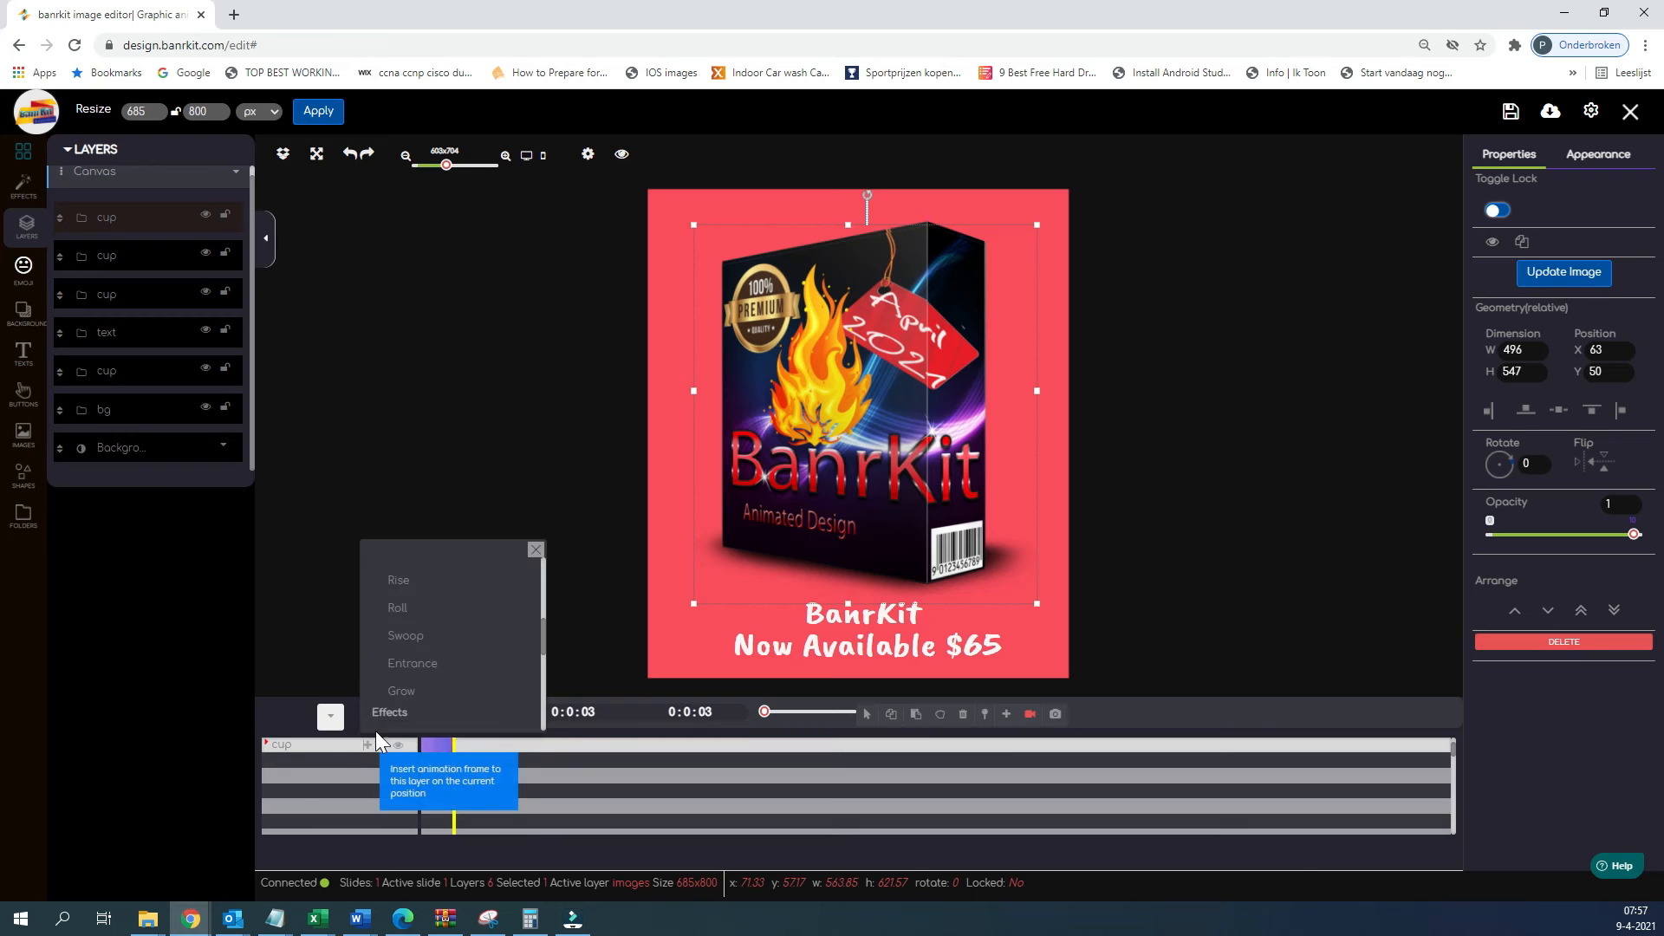
pyautogui.moveTo(545, 637); pyautogui.dragTo(544, 674)
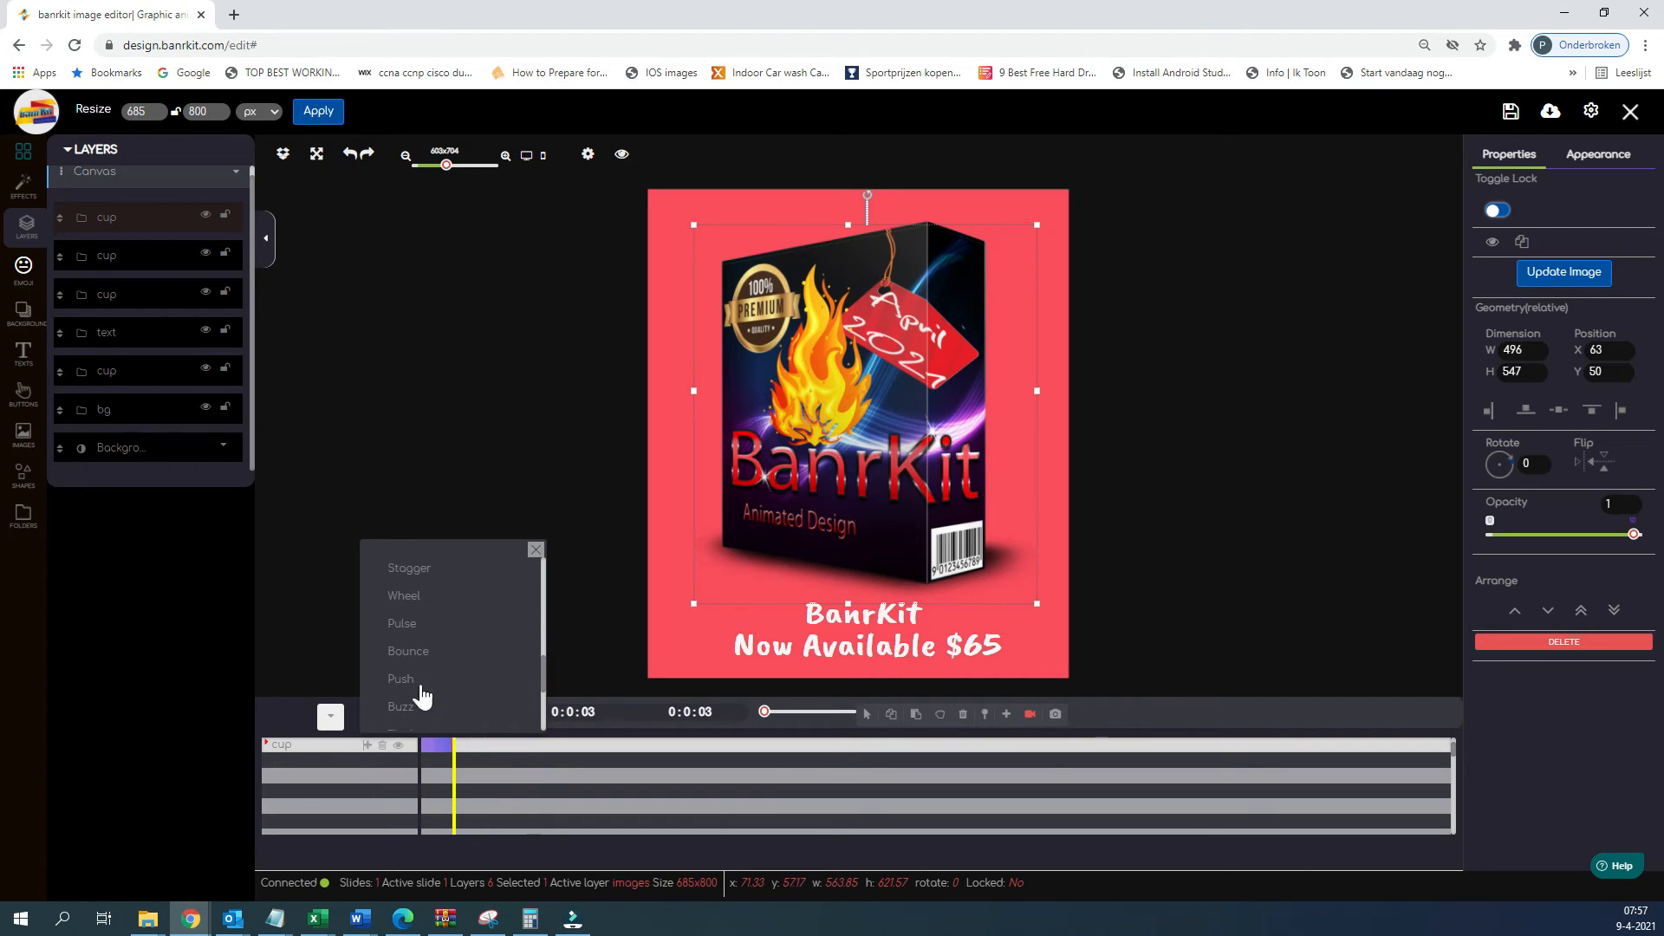
pyautogui.click(421, 650)
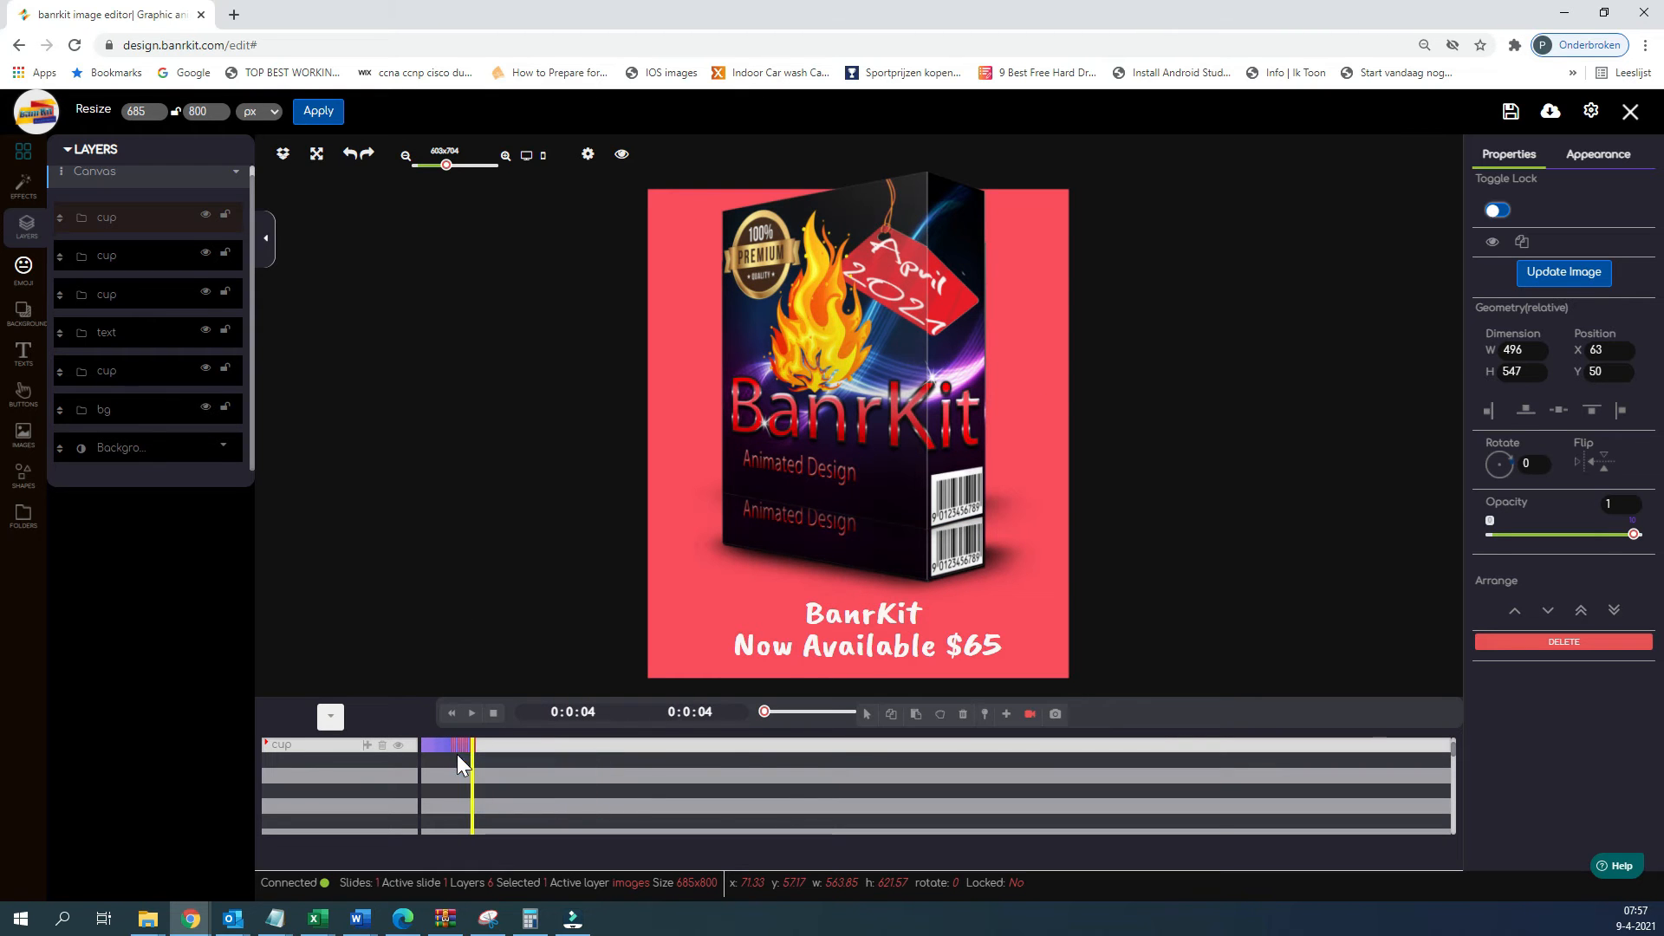
pyautogui.moveTo(471, 788); pyautogui.dragTo(419, 787)
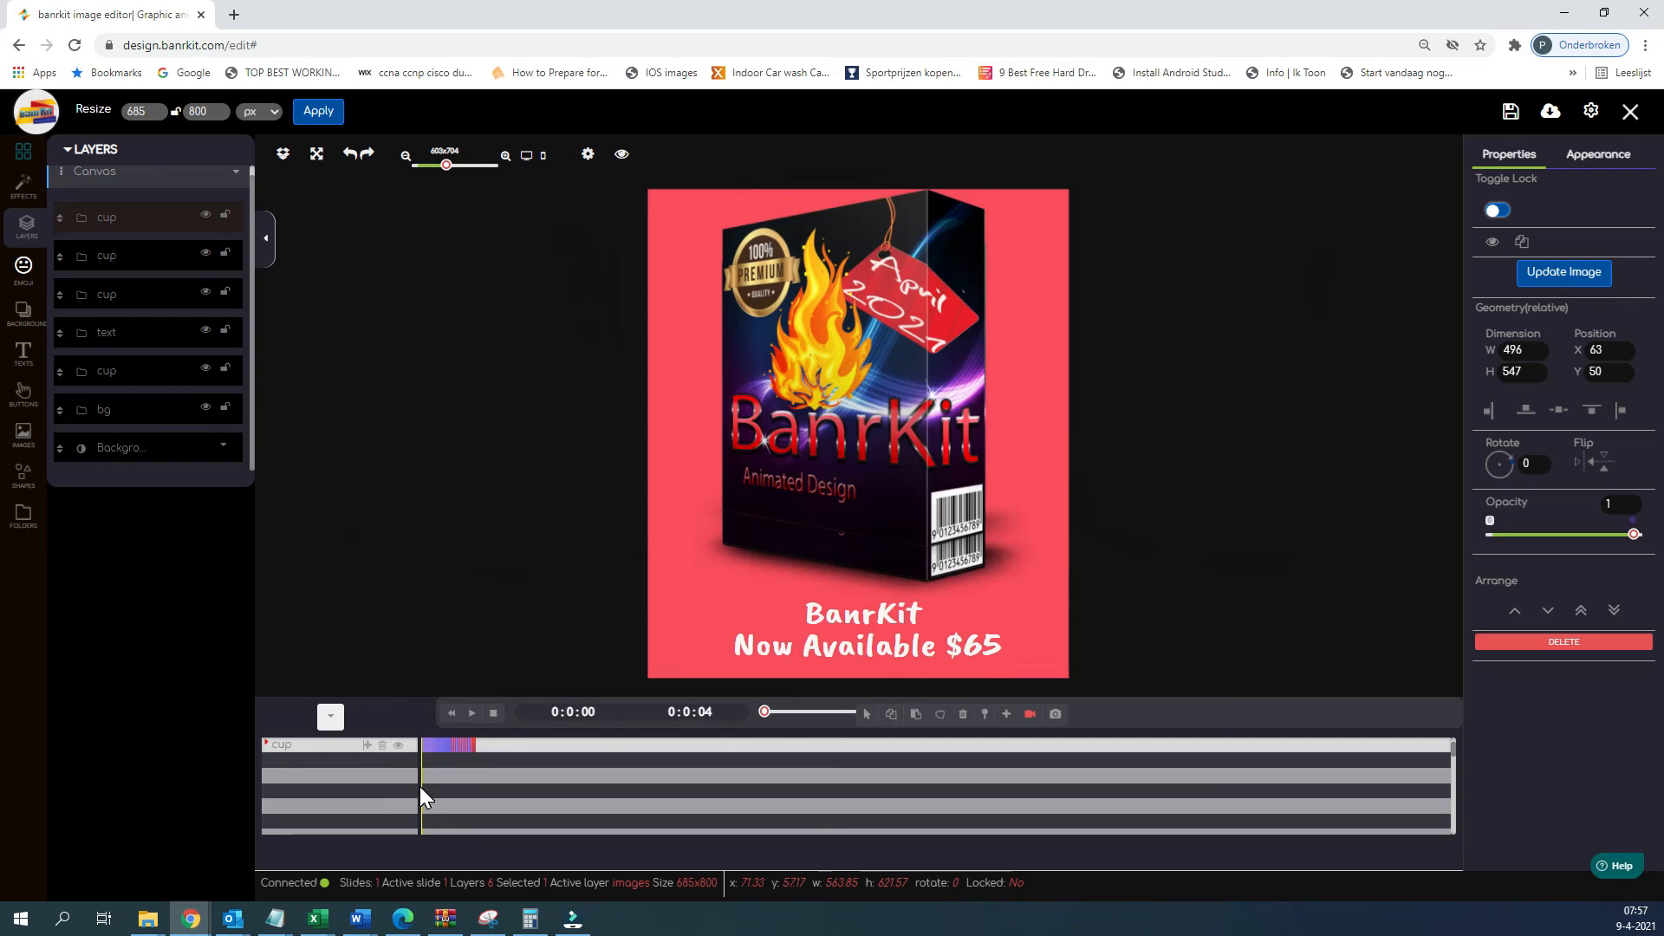
pyautogui.click(470, 717)
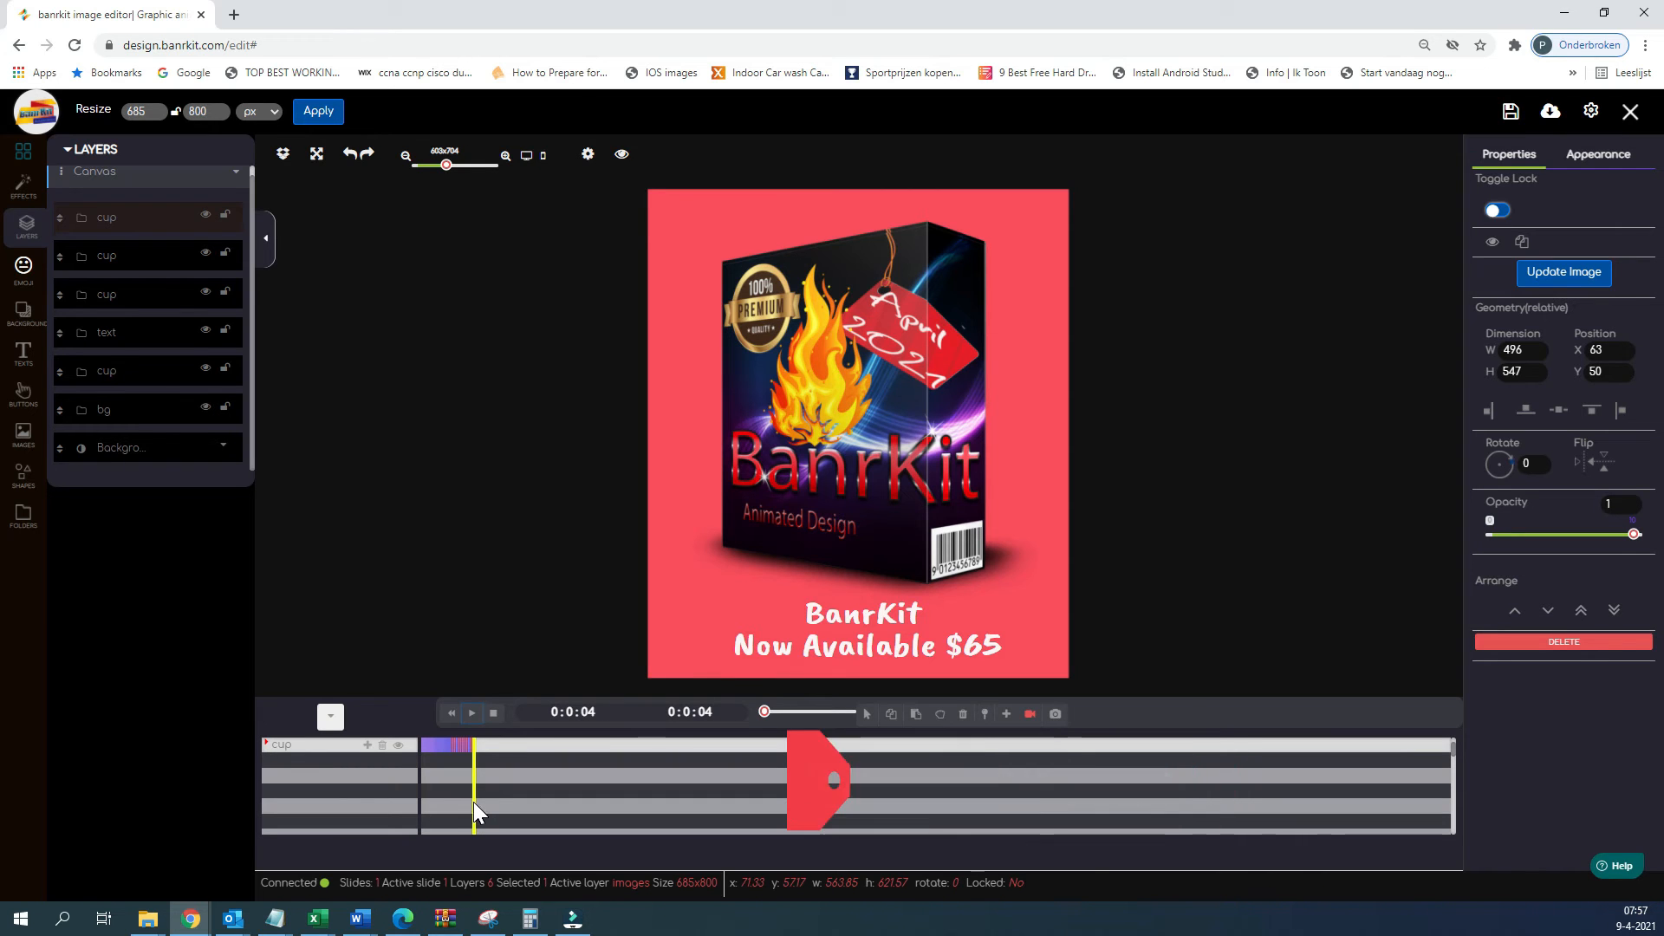
# - Add a Pulse effect to the text layer with the playhead at 0:0:02, near the end of its Entrance transition
pyautogui.moveTo(473, 803); pyautogui.dragTo(451, 802)
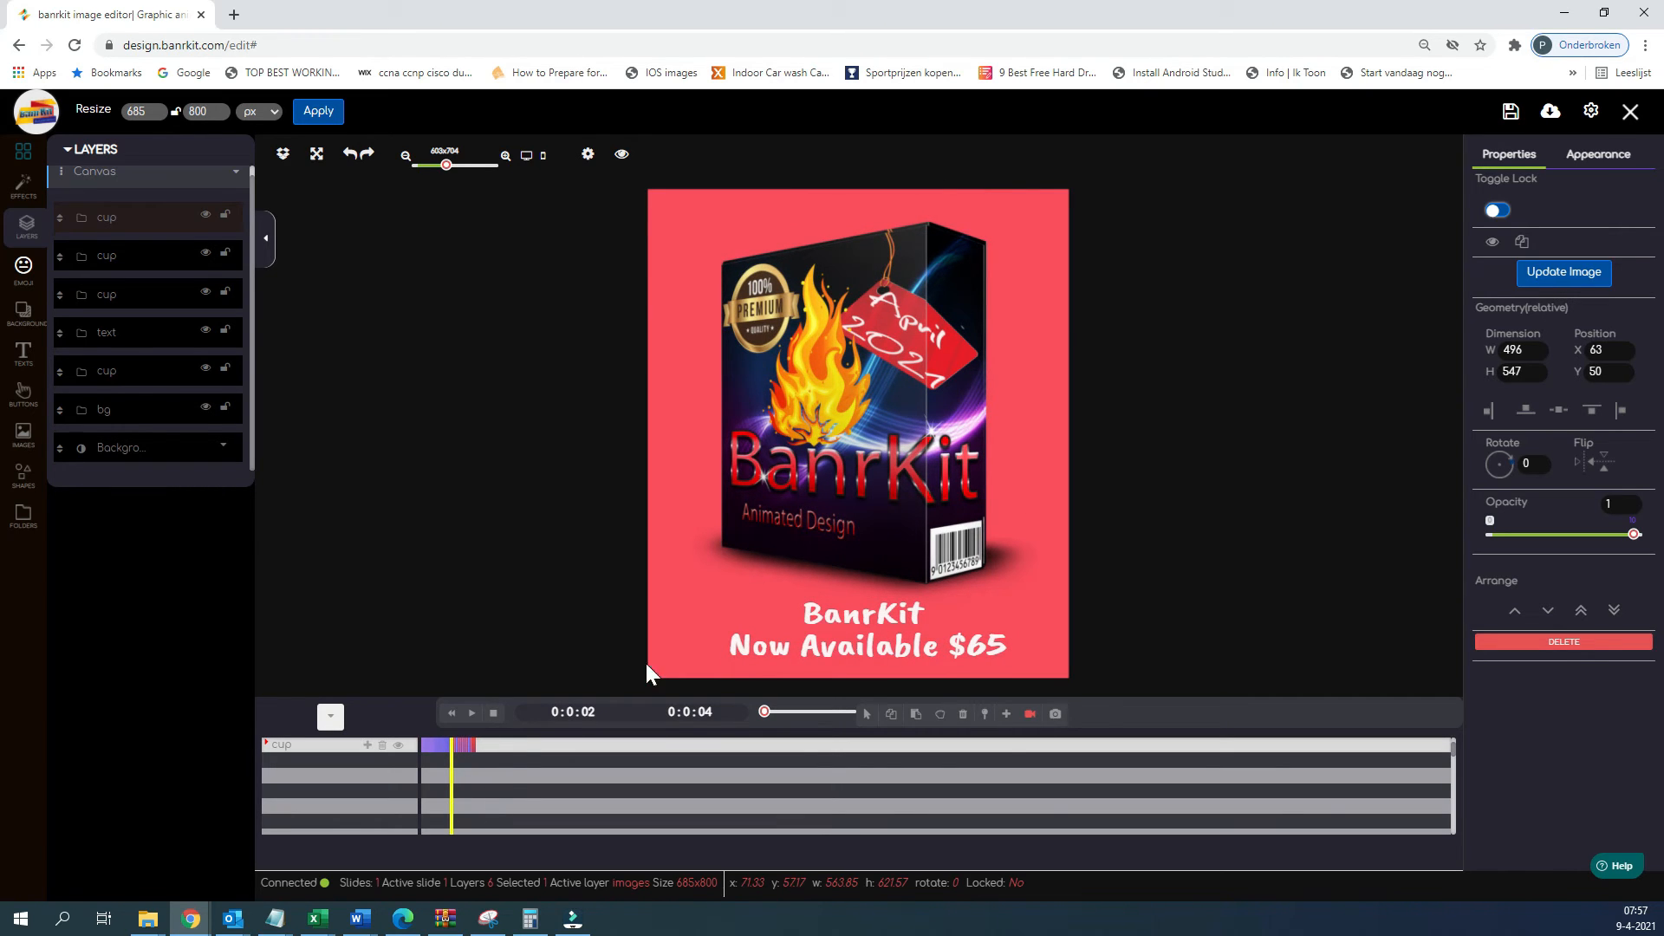
pyautogui.click(872, 637)
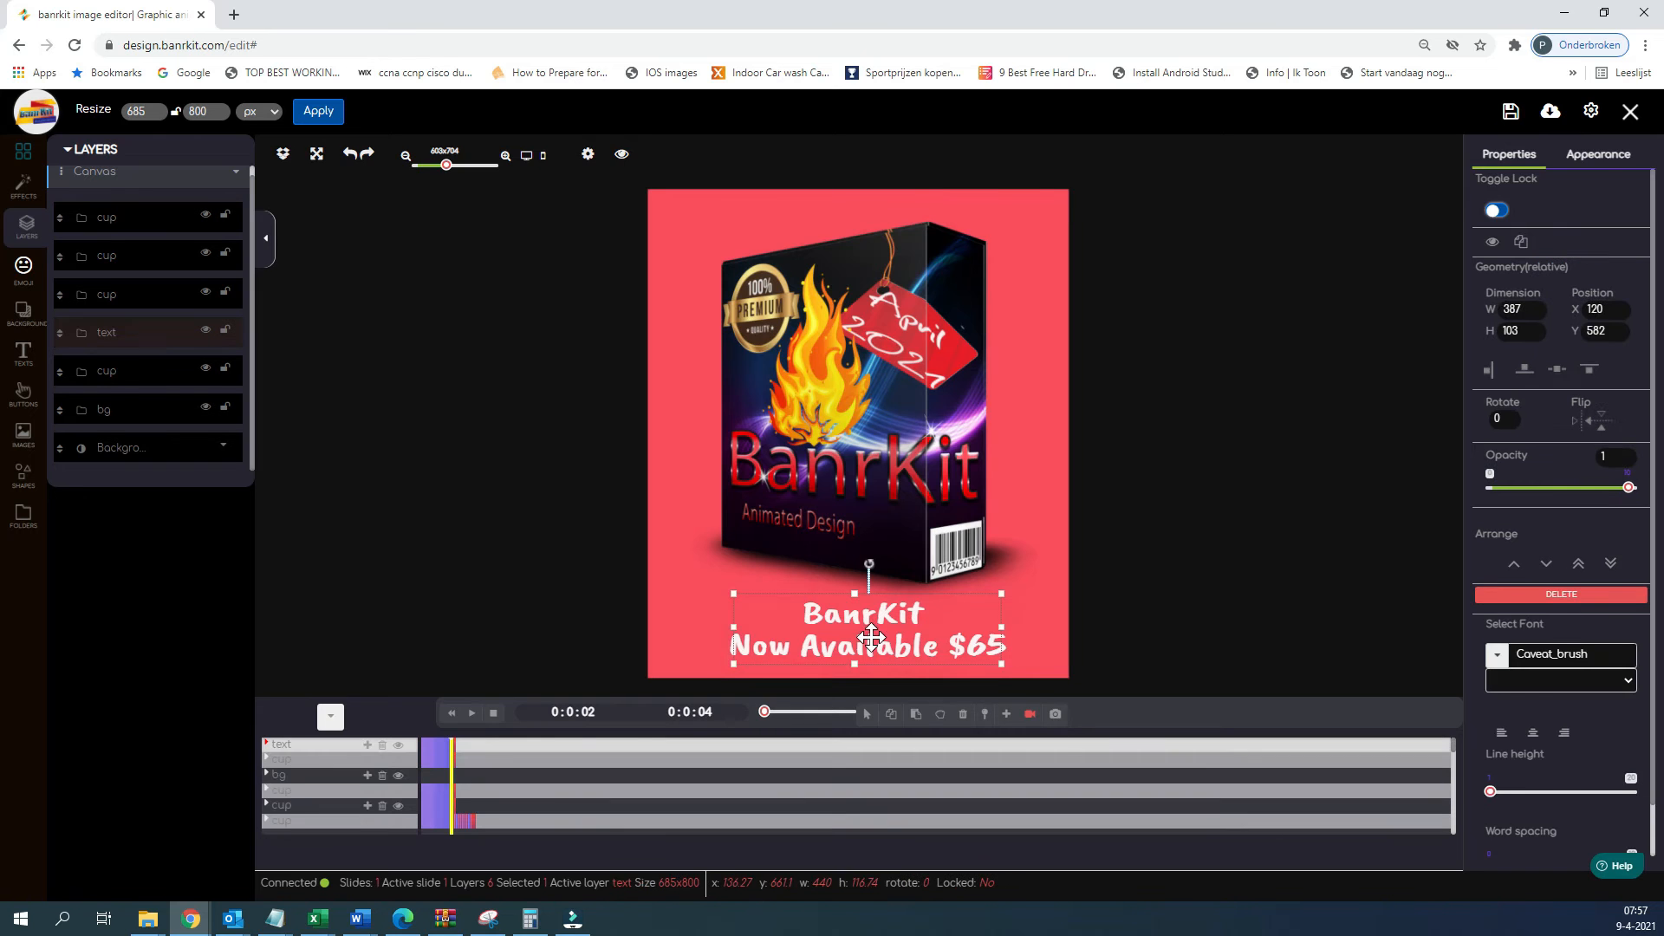
pyautogui.click(368, 744)
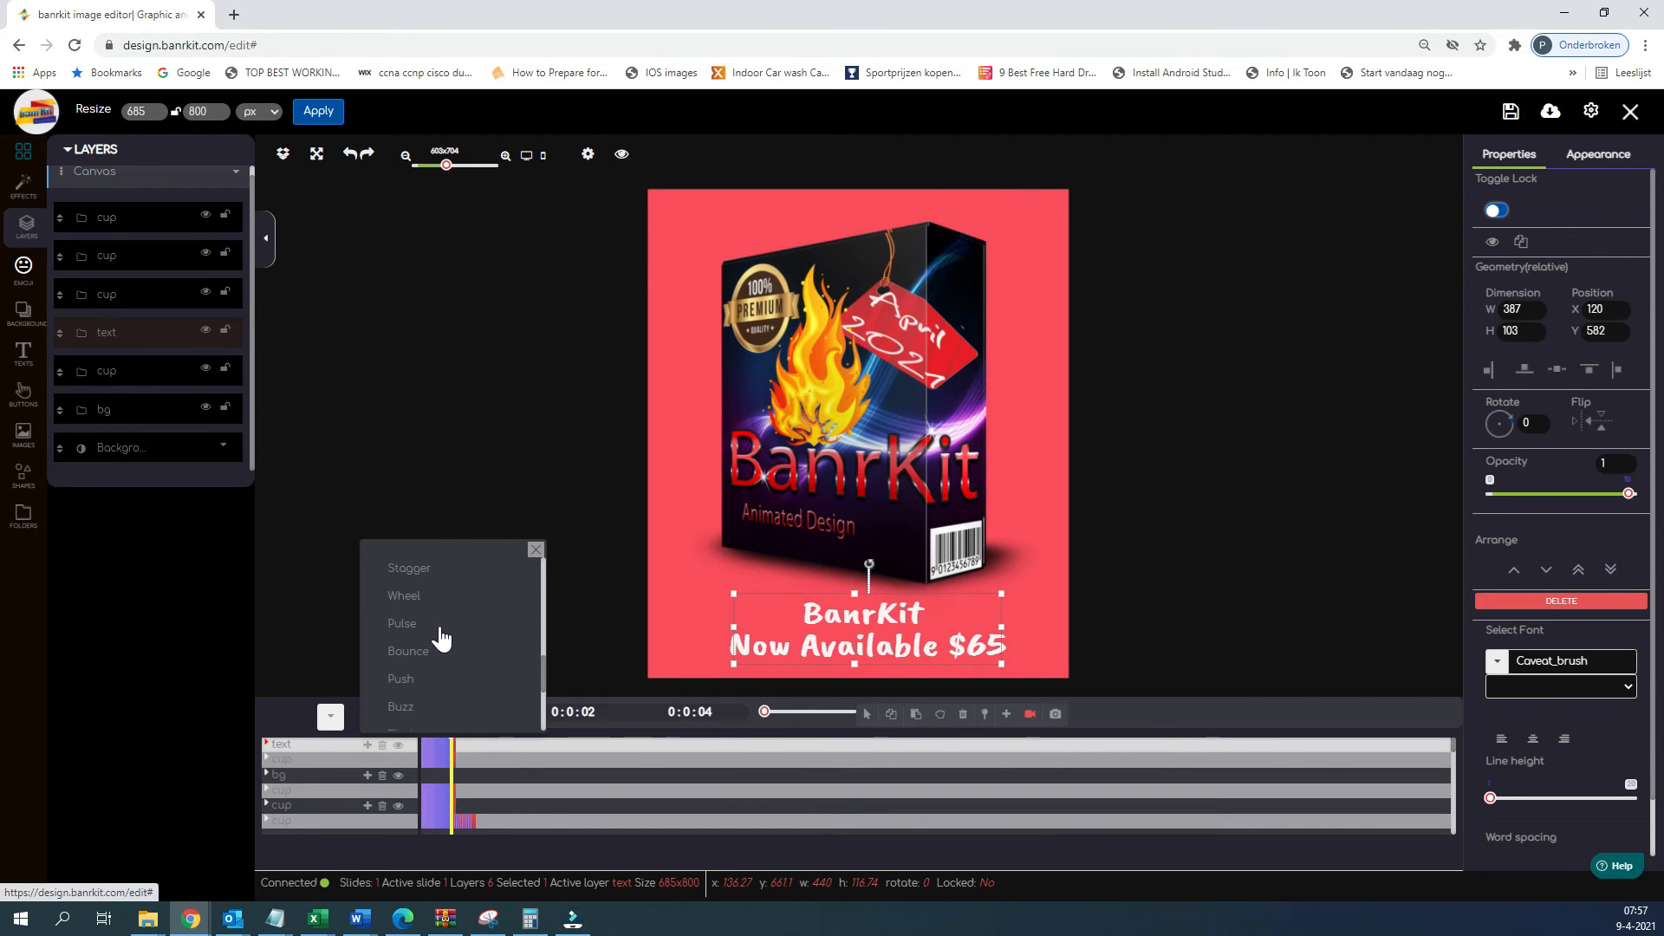
pyautogui.scroll(-1, 451, 652)
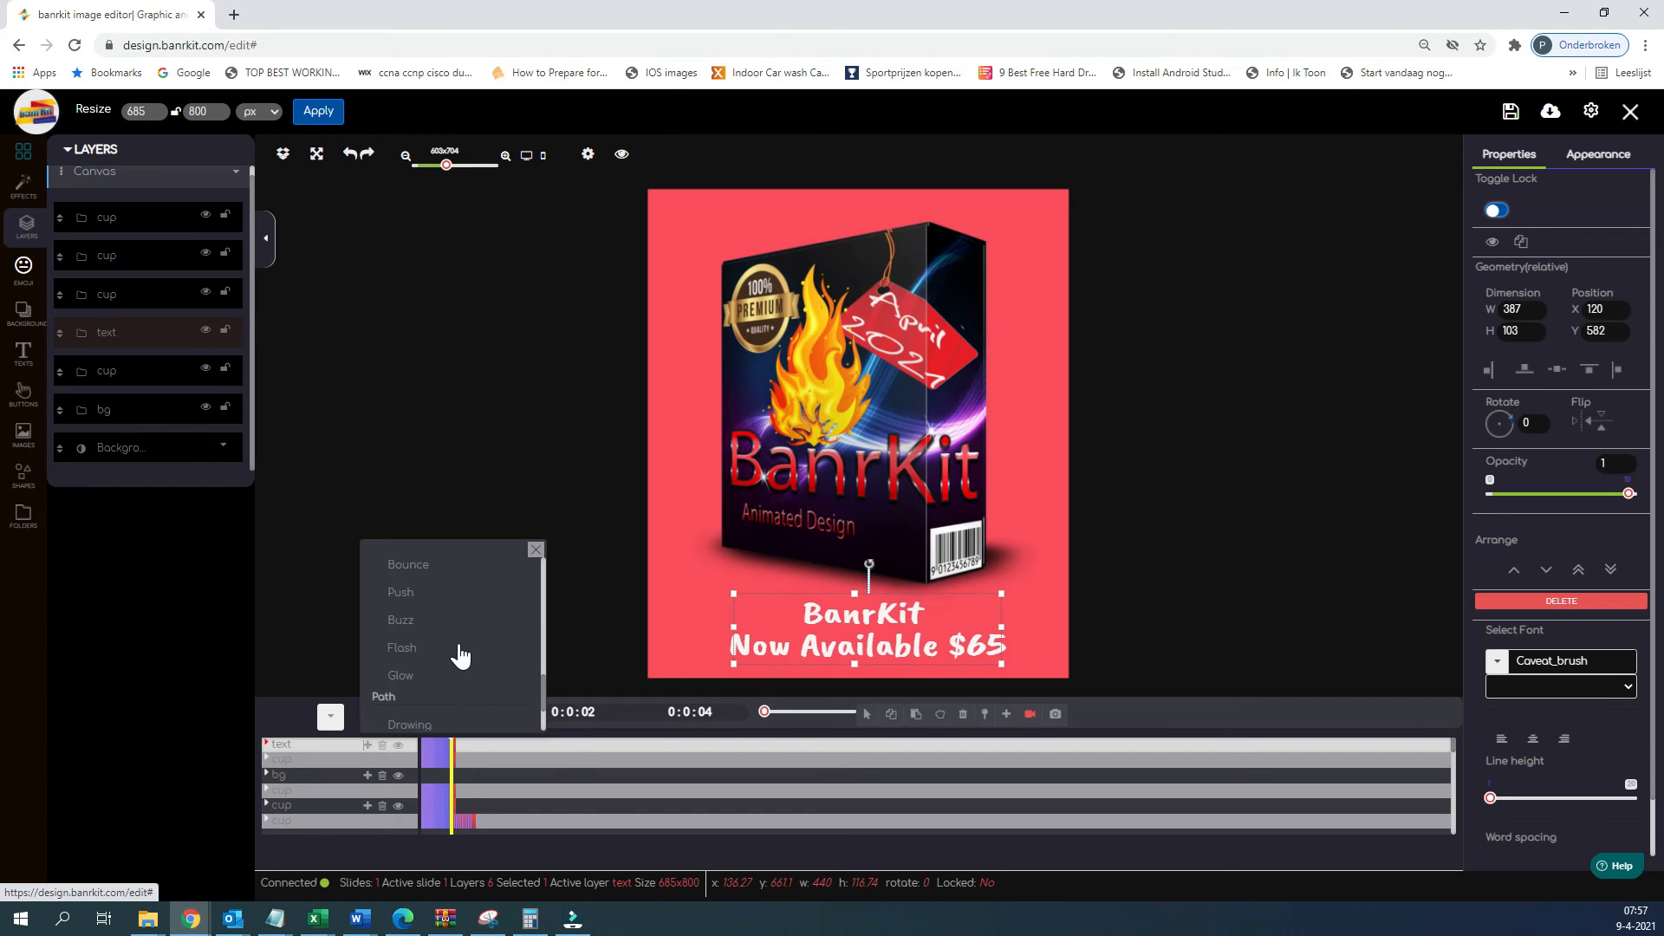
pyautogui.scroll(1, 543, 684)
pyautogui.moveTo(543, 676); pyautogui.dragTo(543, 677)
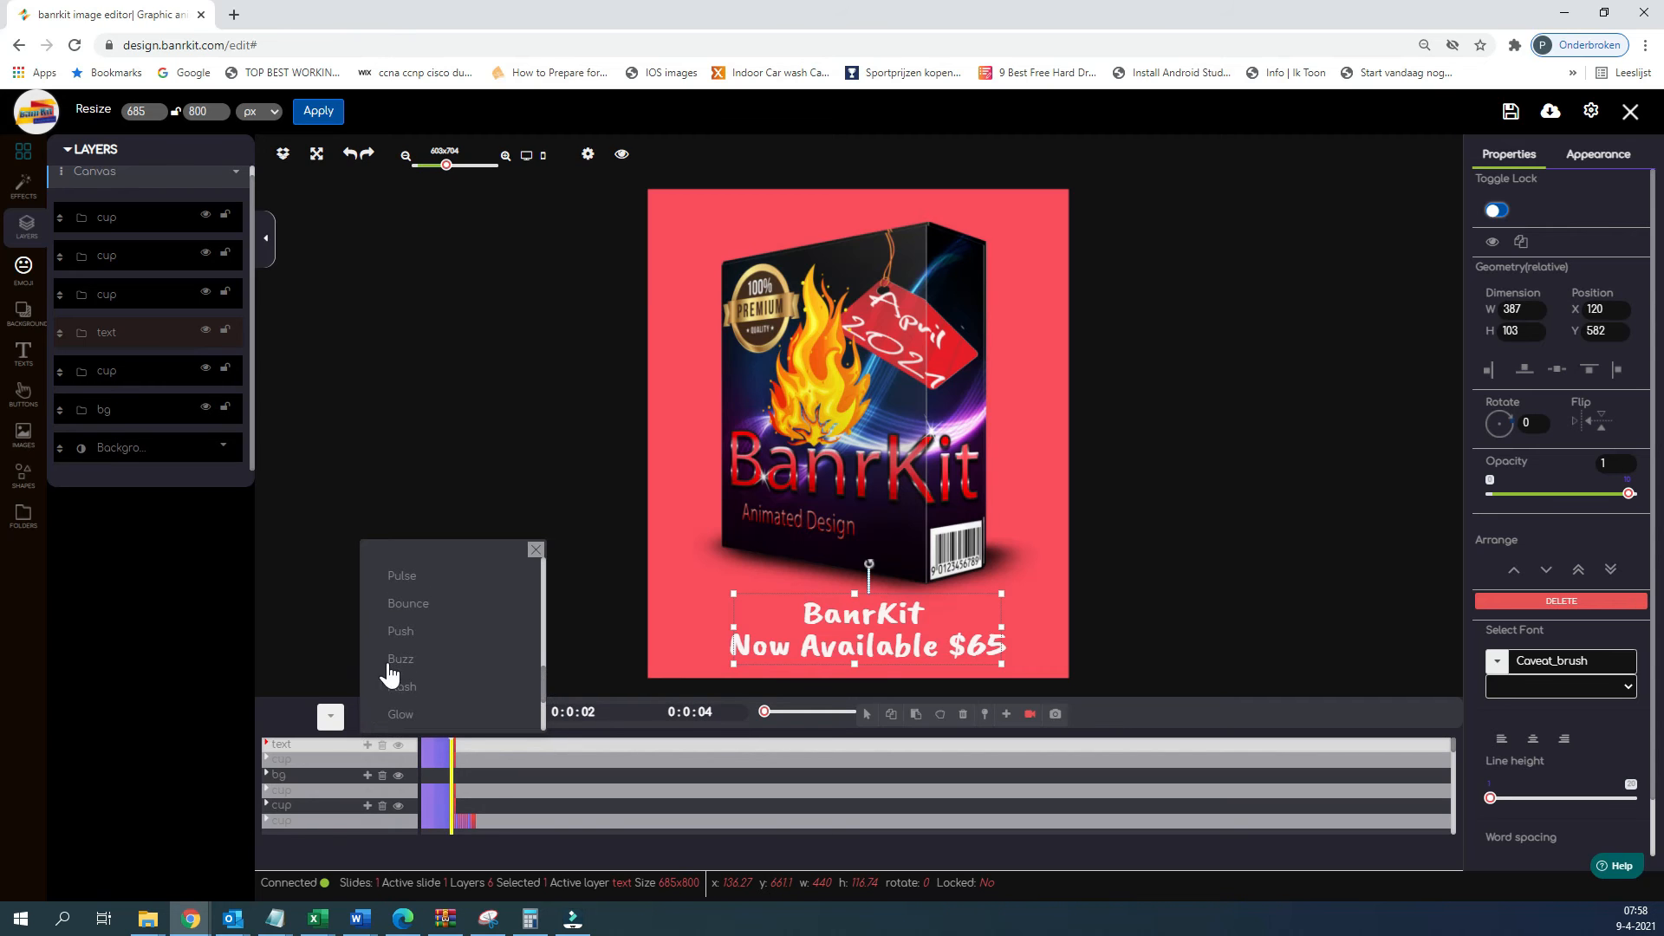
pyautogui.click(405, 577)
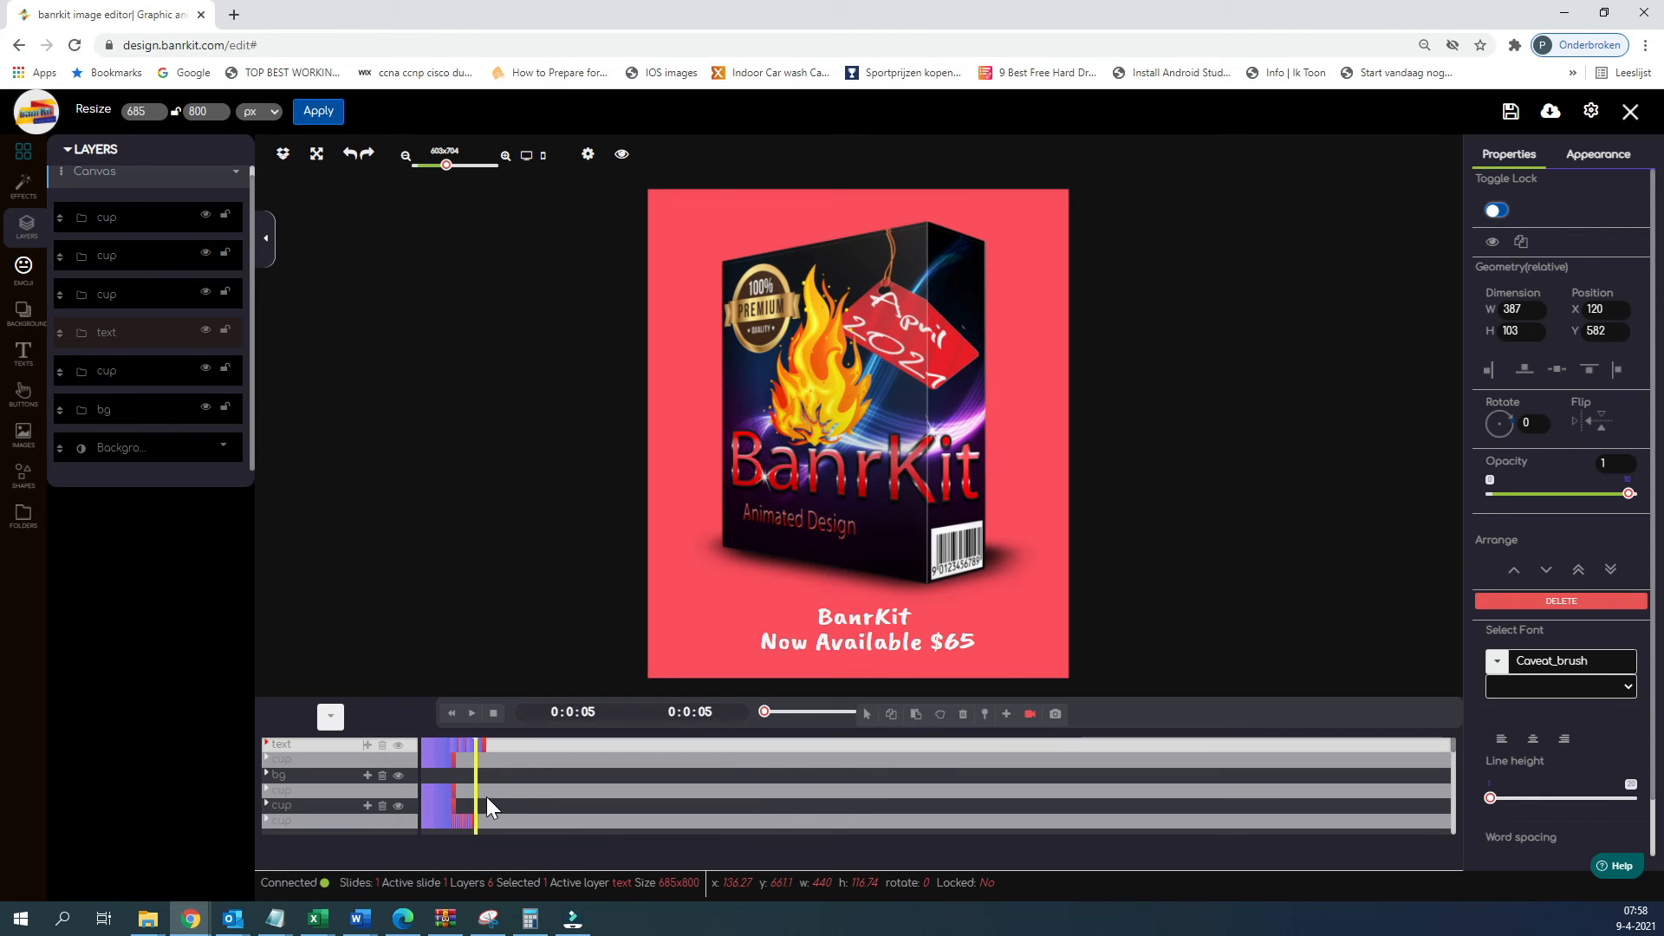
# - Play the complete banner animation from the start of the timeline and save the project
pyautogui.moveTo(473, 792); pyautogui.dragTo(420, 792)
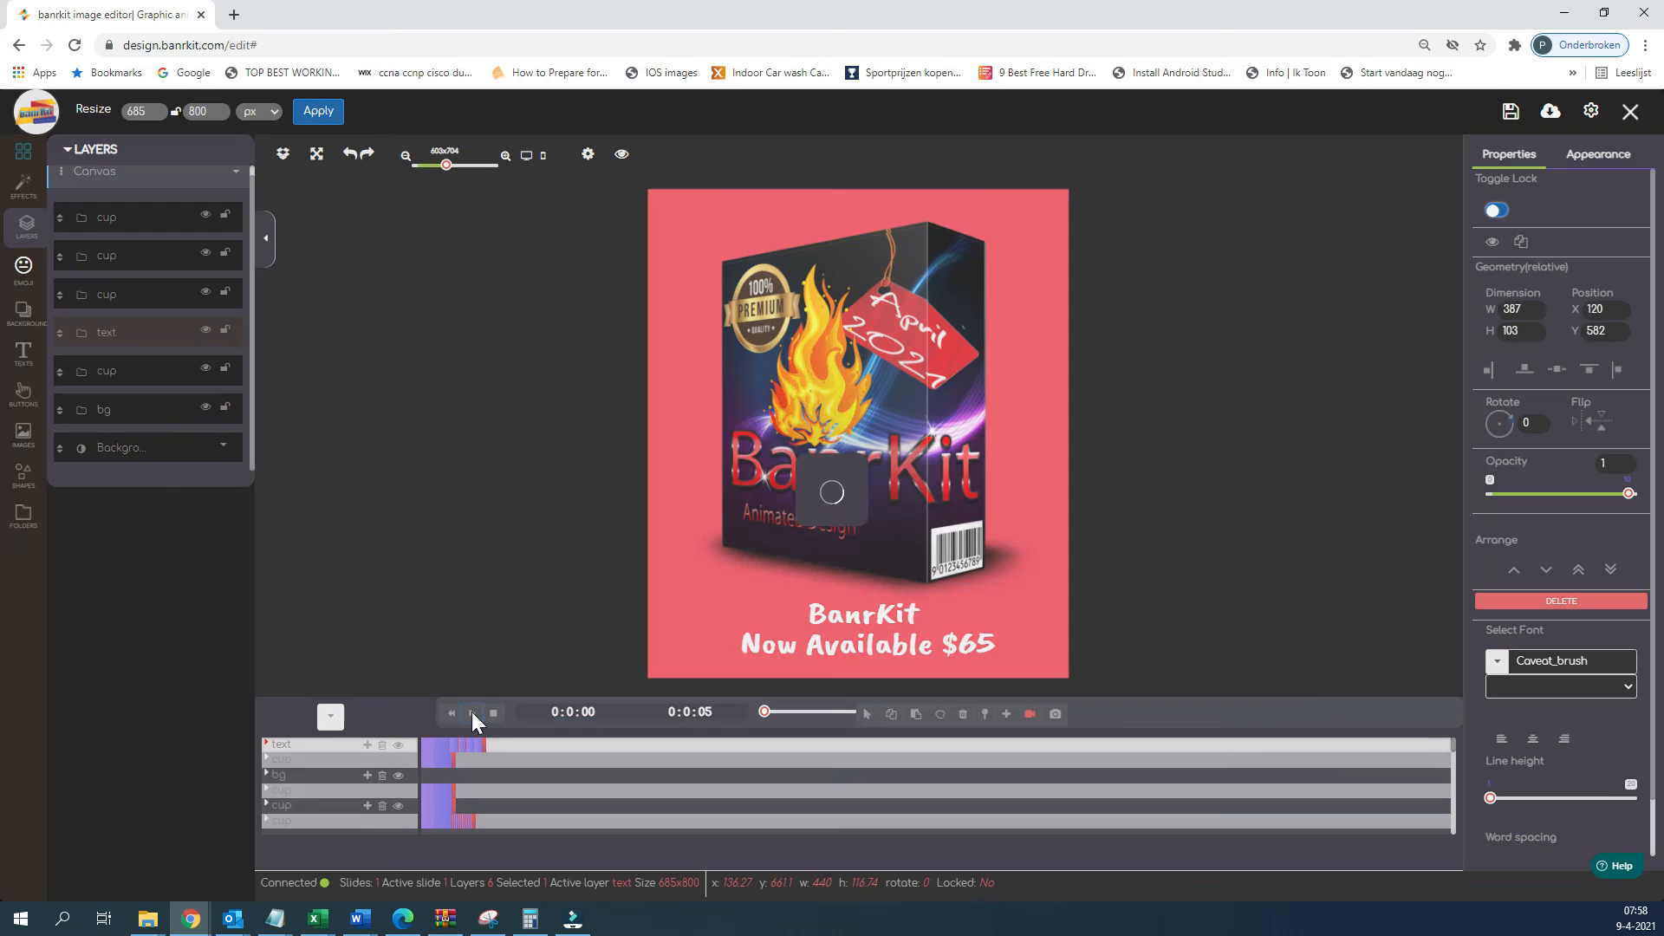
pyautogui.click(472, 714)
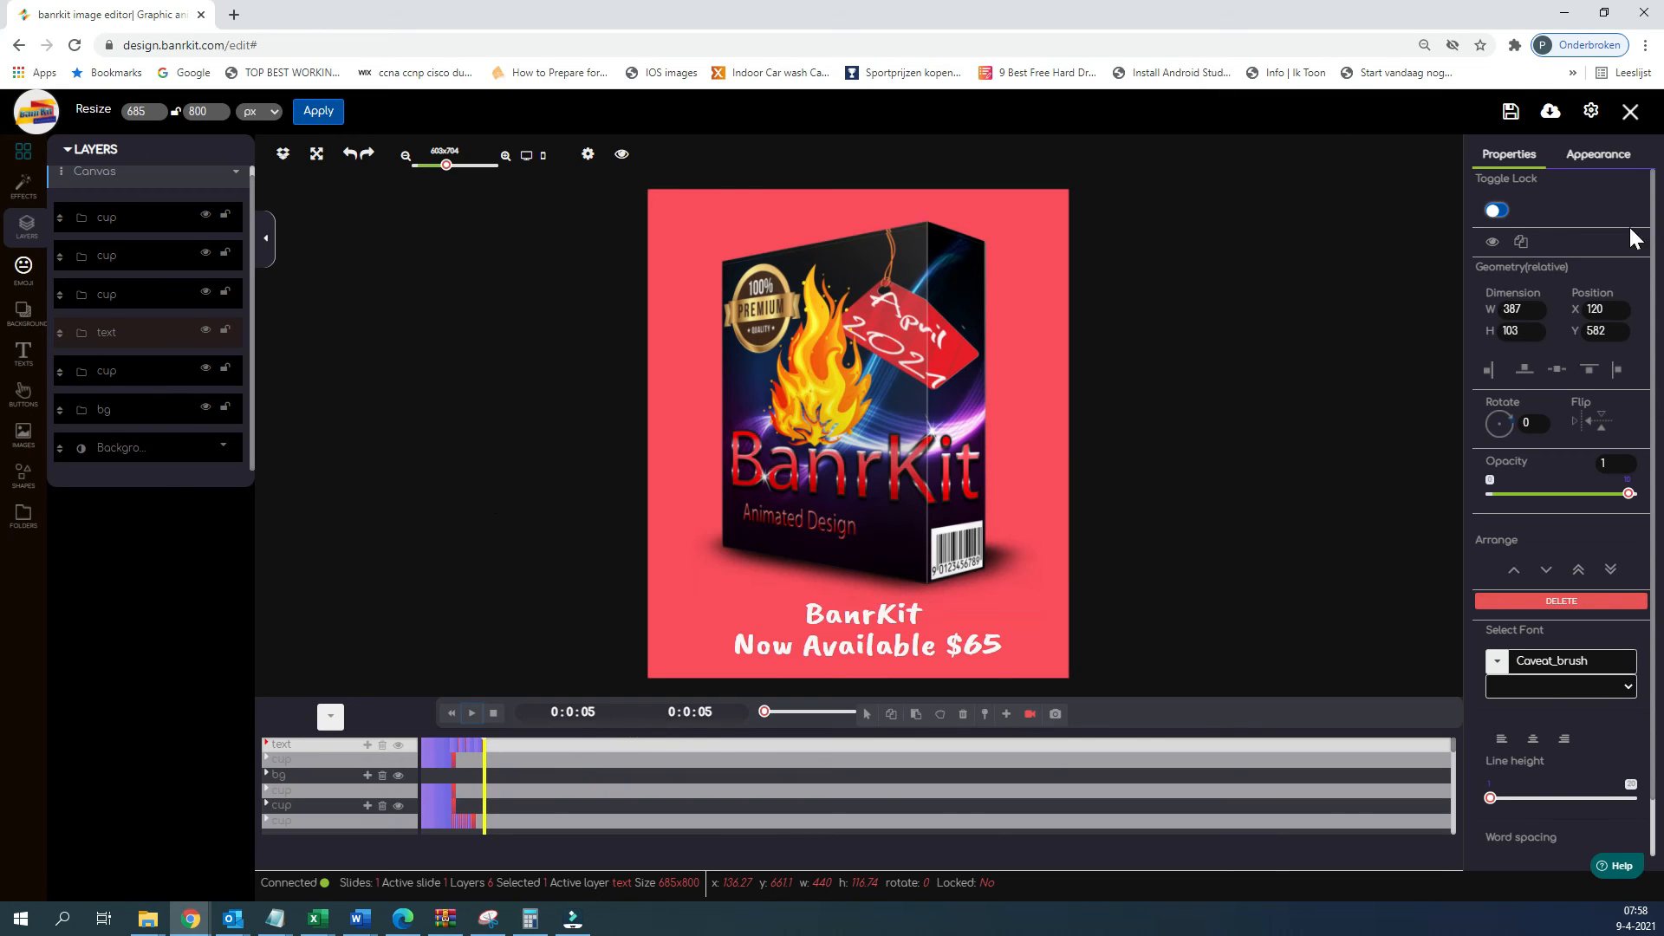
pyautogui.click(1511, 113)
# - Export the animated banner as an MP4 video and open the downloaded file
pyautogui.click(1553, 116)
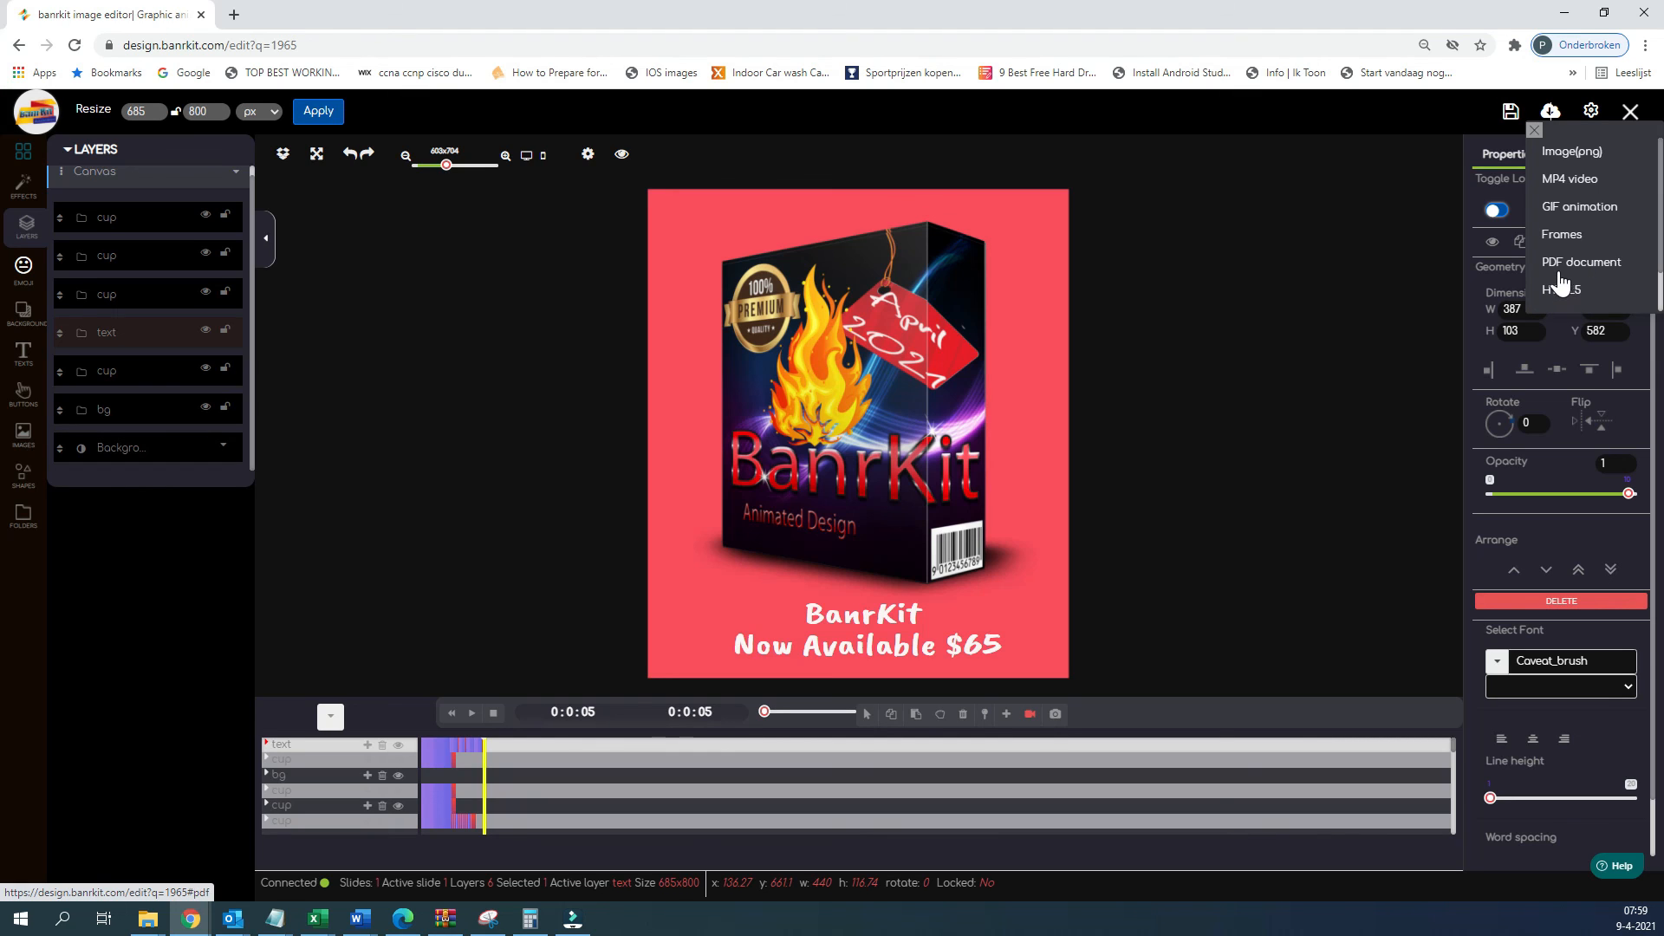
pyautogui.click(1570, 178)
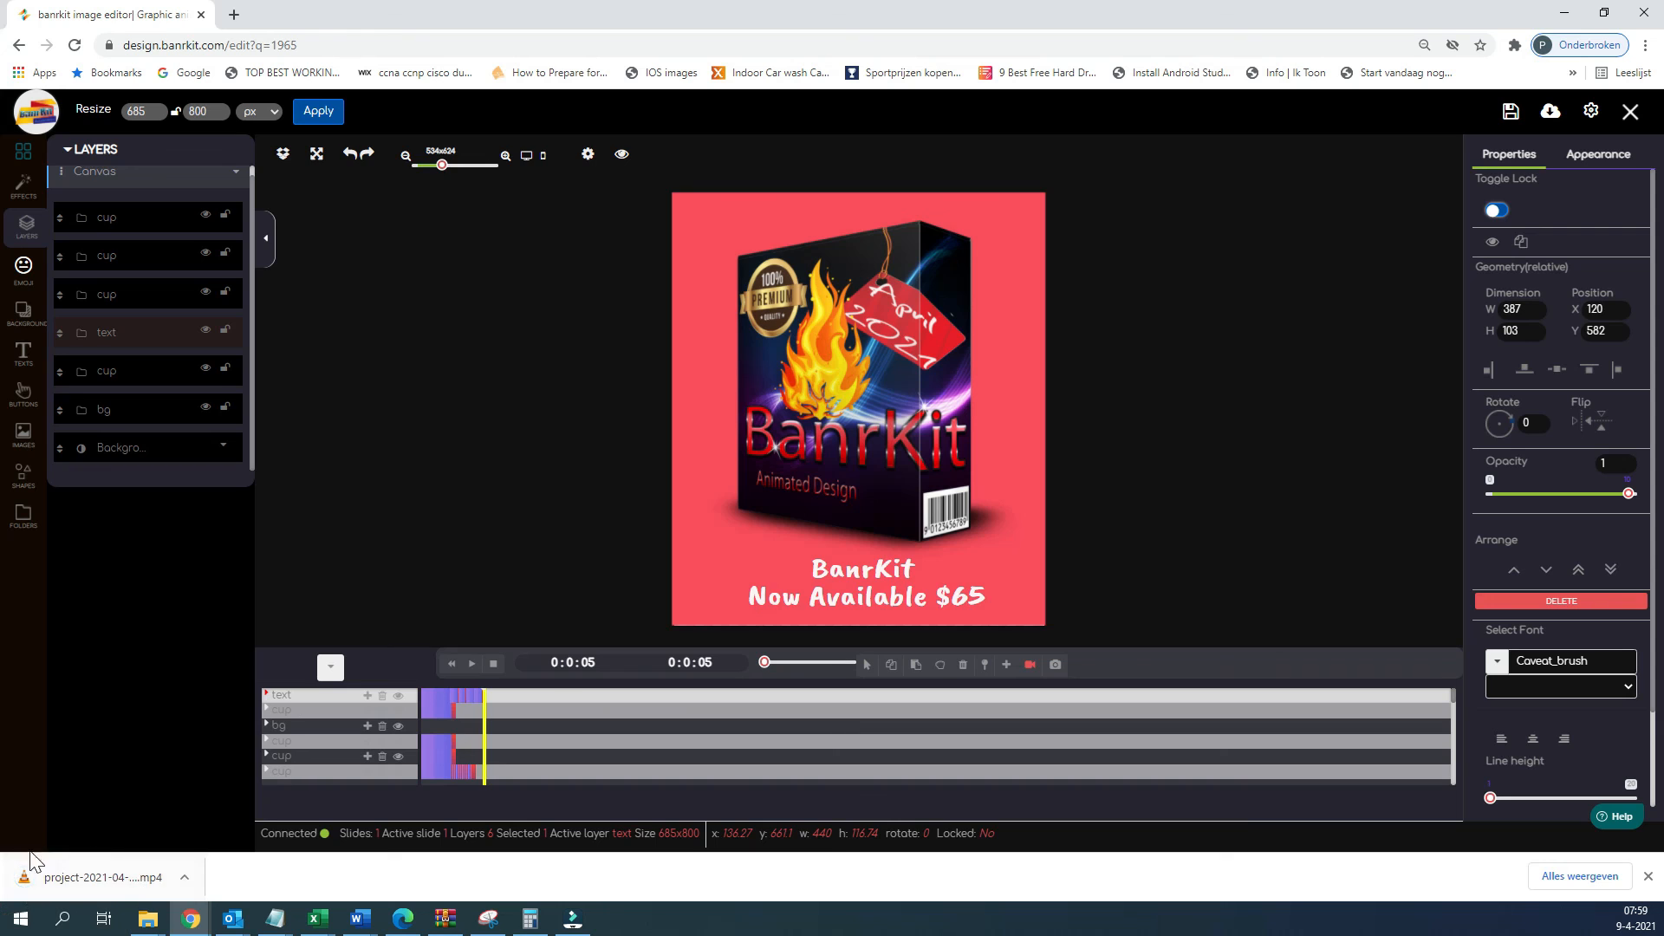
pyautogui.click(71, 882)
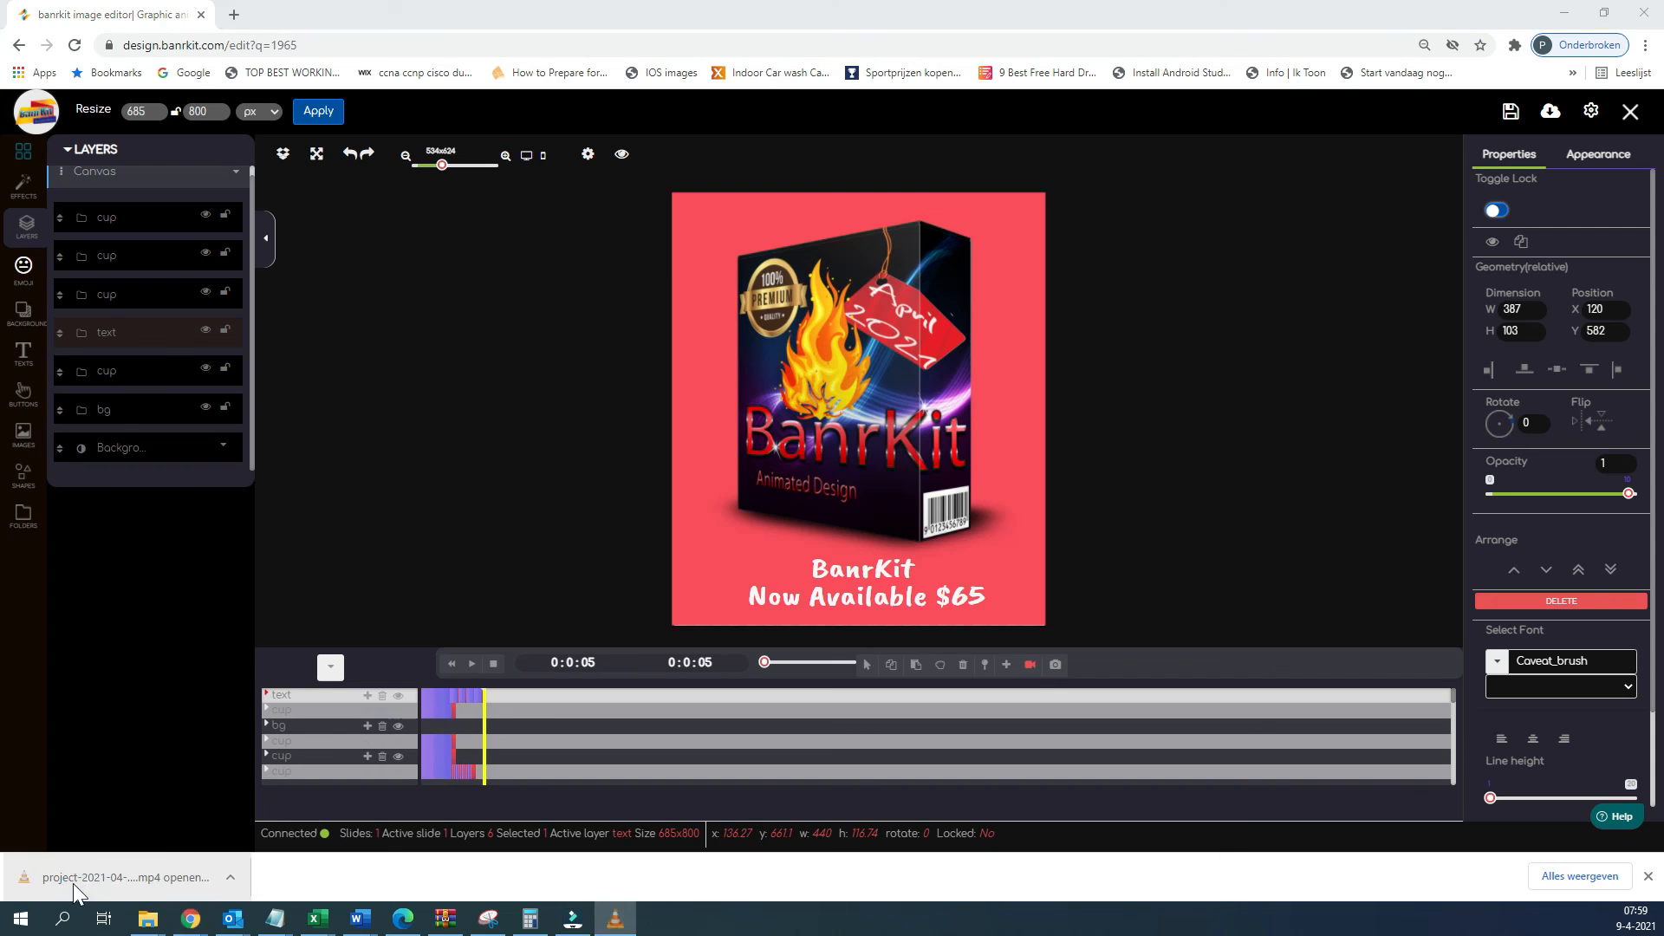